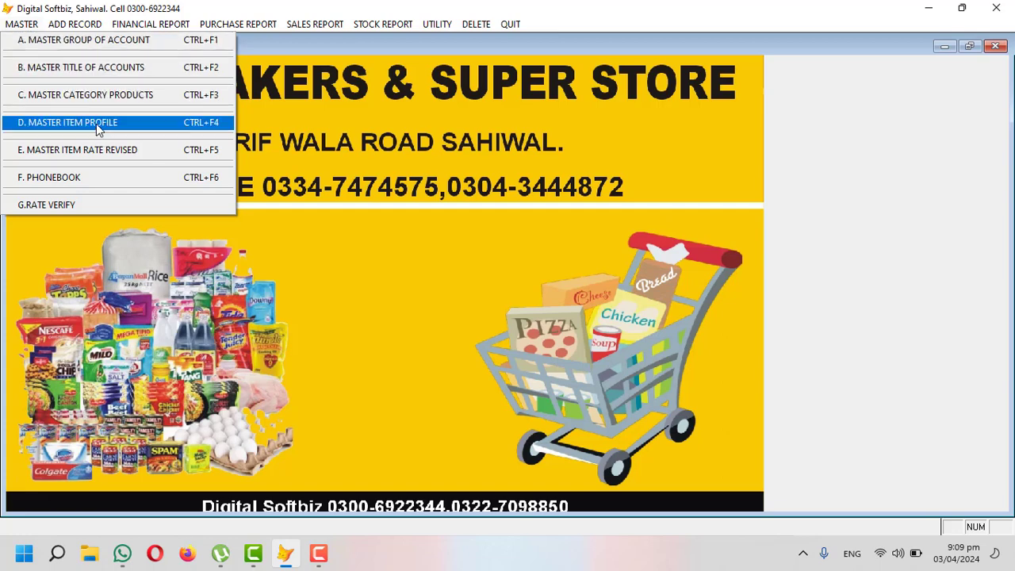
Step: Show the account groups in full view and review cash book 01, payable 04 and receivable 05
{"action": "left_click", "coordinate": [76, 50]}
{"action": "left_click", "coordinate": [530, 387]}
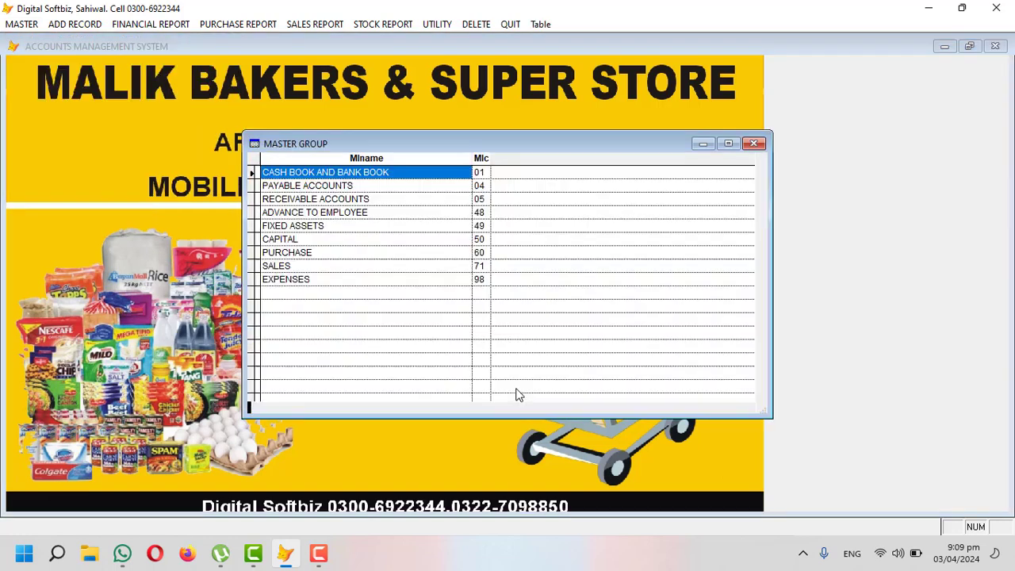
{"action": "left_click", "coordinate": [485, 172]}
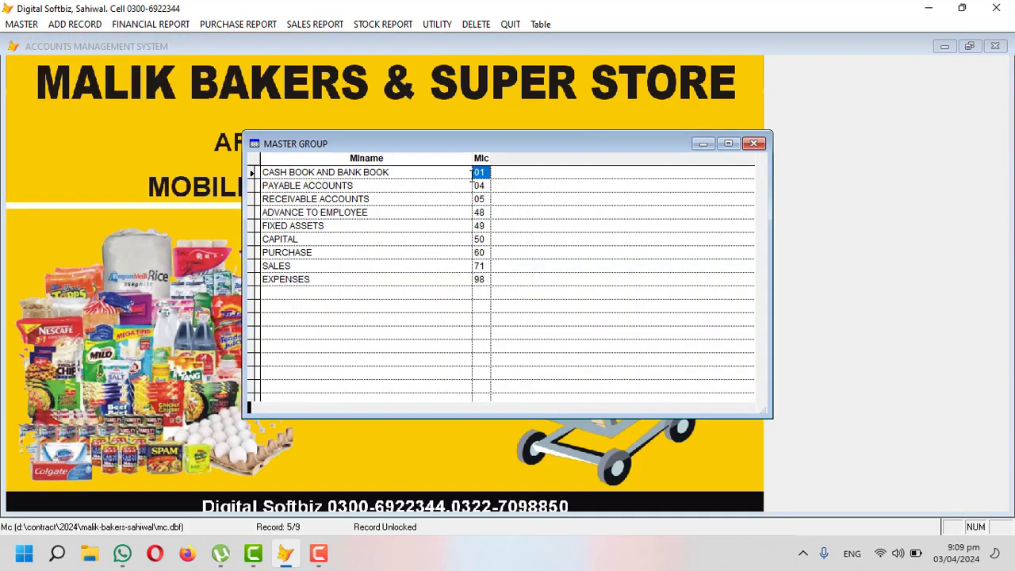
{"action": "left_click_drag", "start_coordinate": [415, 177], "coordinate": [264, 178]}
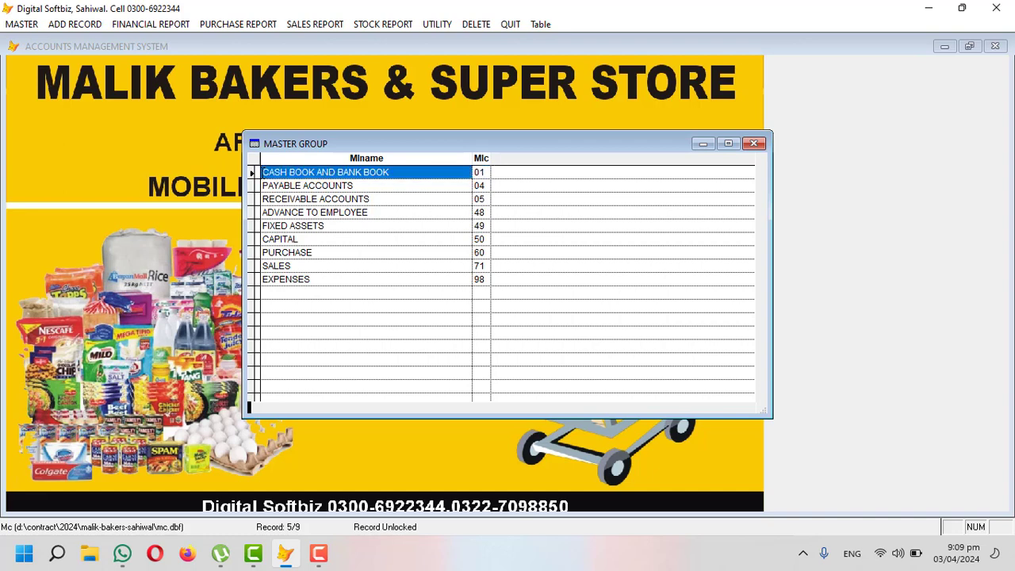
{"action": "left_click", "coordinate": [483, 173]}
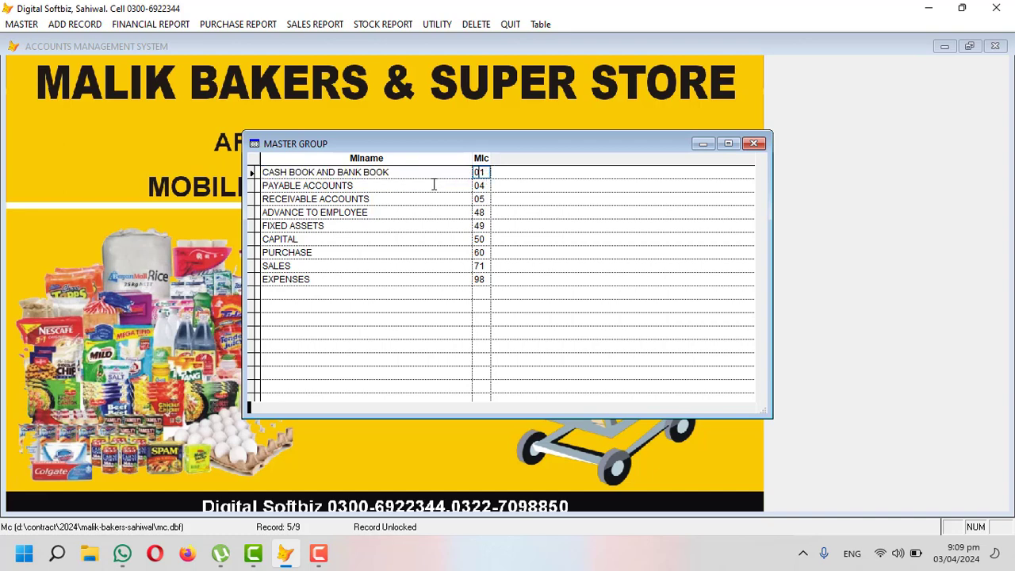
{"action": "left_click_drag", "start_coordinate": [433, 184], "coordinate": [265, 185]}
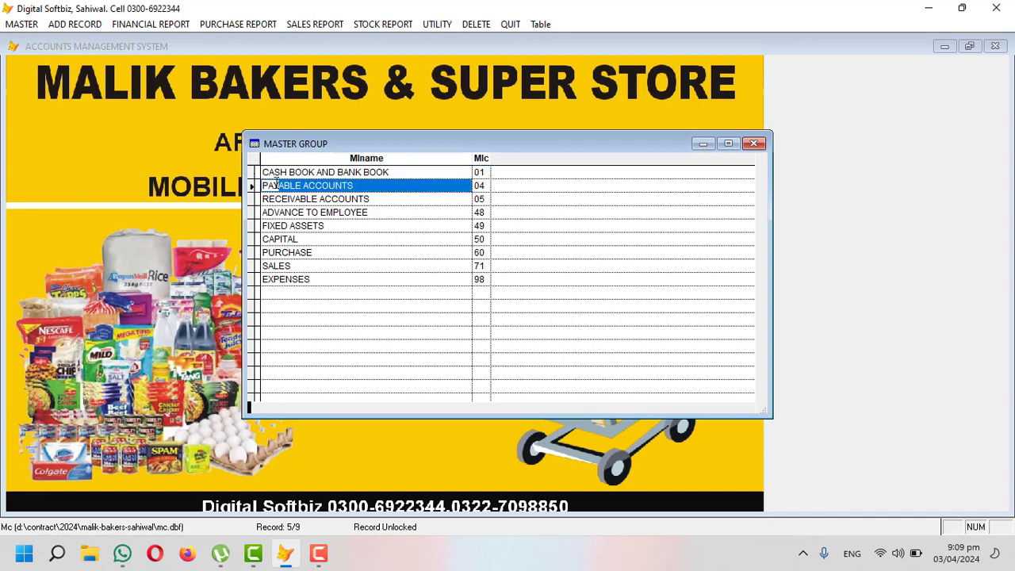
{"action": "left_click", "coordinate": [489, 186]}
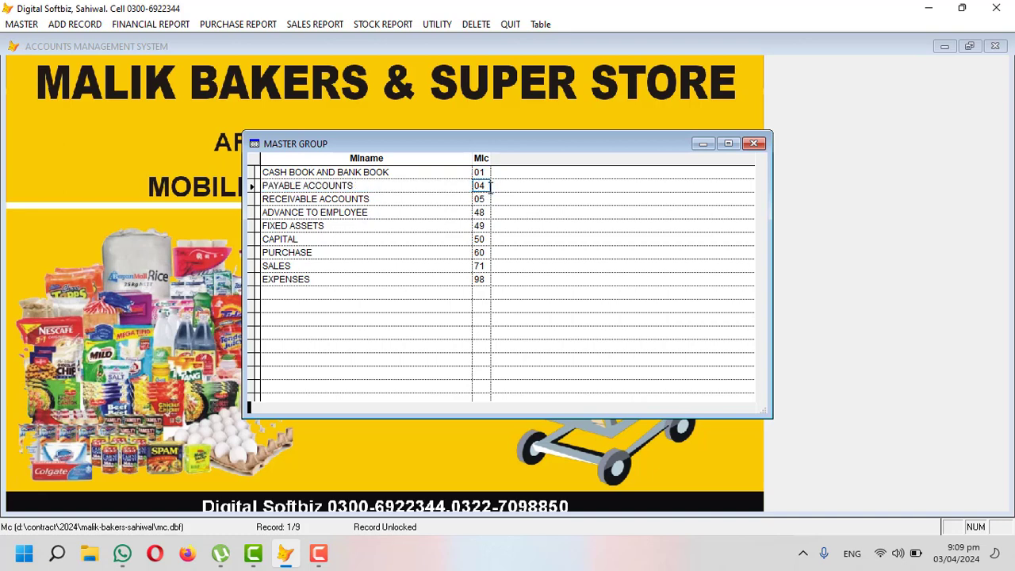
{"action": "left_click_drag", "start_coordinate": [369, 199], "coordinate": [263, 199]}
{"action": "left_click", "coordinate": [485, 199]}
Step: Review advance to employee 48, fixed assets 49, capital 50, purchase 60, sales 71 and expenses 98, then close
{"action": "left_click", "coordinate": [376, 212]}
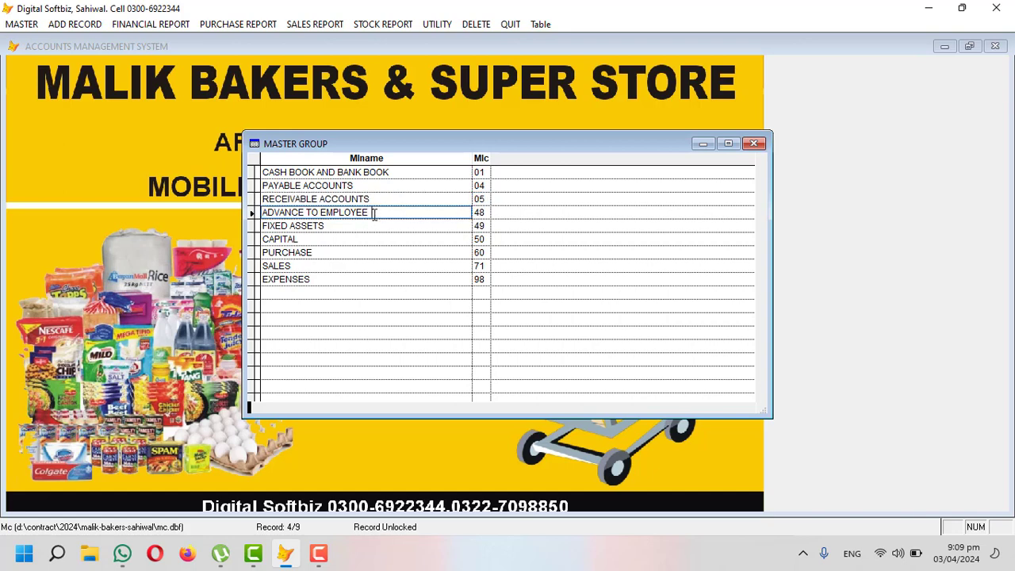
{"action": "left_click", "coordinate": [473, 212]}
{"action": "left_click", "coordinate": [435, 225]}
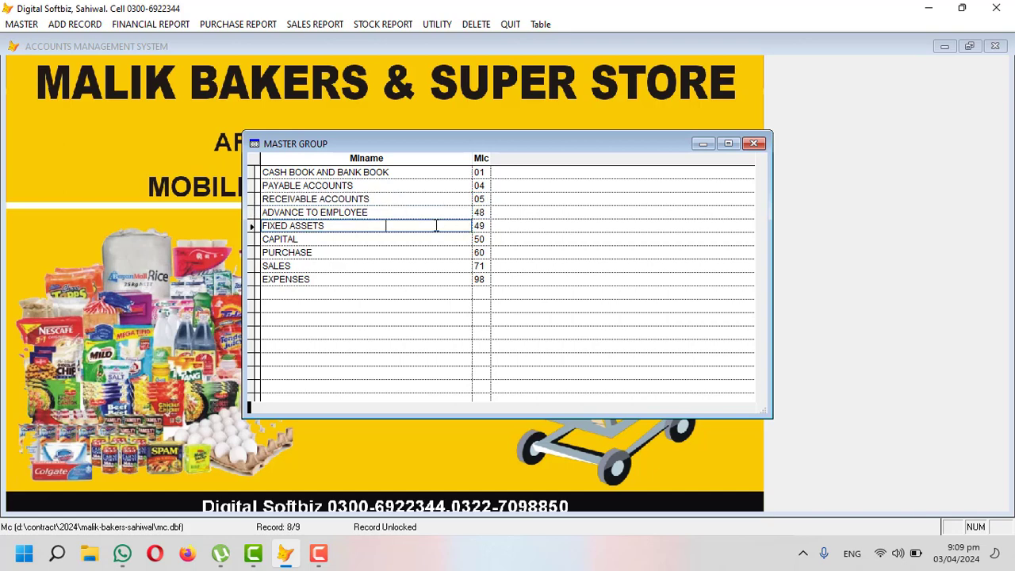
{"action": "left_click", "coordinate": [481, 226]}
{"action": "left_click", "coordinate": [435, 238]}
{"action": "left_click", "coordinate": [484, 239]}
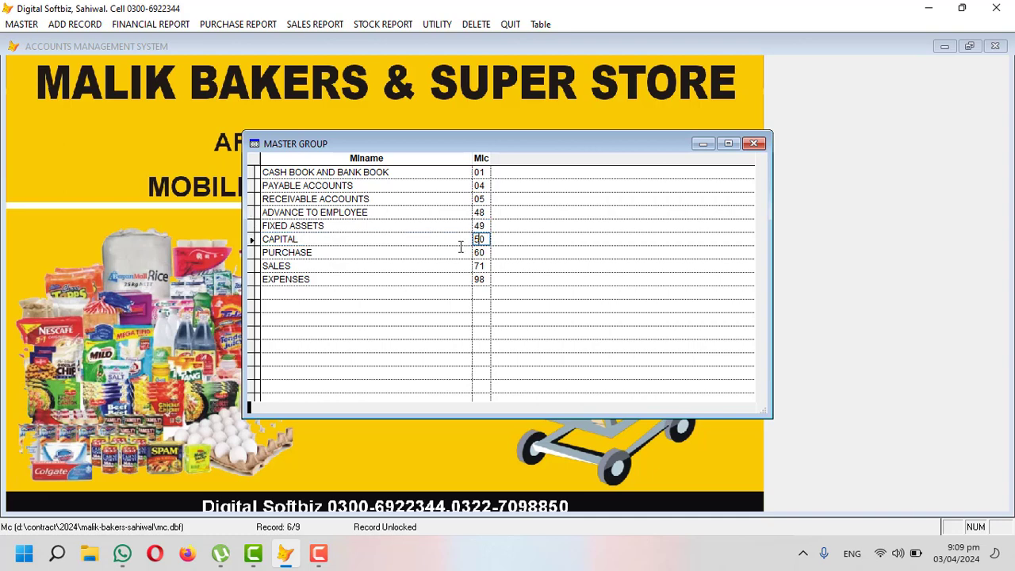
{"action": "left_click", "coordinate": [435, 251]}
{"action": "left_click", "coordinate": [485, 251]}
{"action": "left_click", "coordinate": [487, 266]}
{"action": "left_click", "coordinate": [485, 252]}
{"action": "left_click", "coordinate": [485, 267]}
{"action": "left_click", "coordinate": [485, 279]}
{"action": "key", "text": "Escape"}
Step: Close the group list and start a new entry in Master Title of Accounts
{"action": "left_click", "coordinate": [674, 385]}
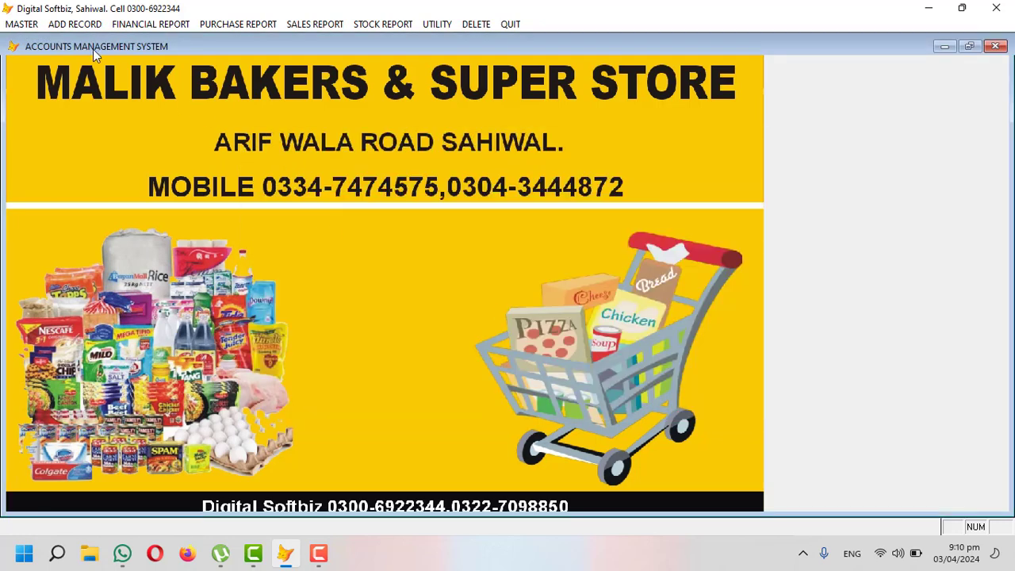
{"action": "left_click", "coordinate": [31, 24]}
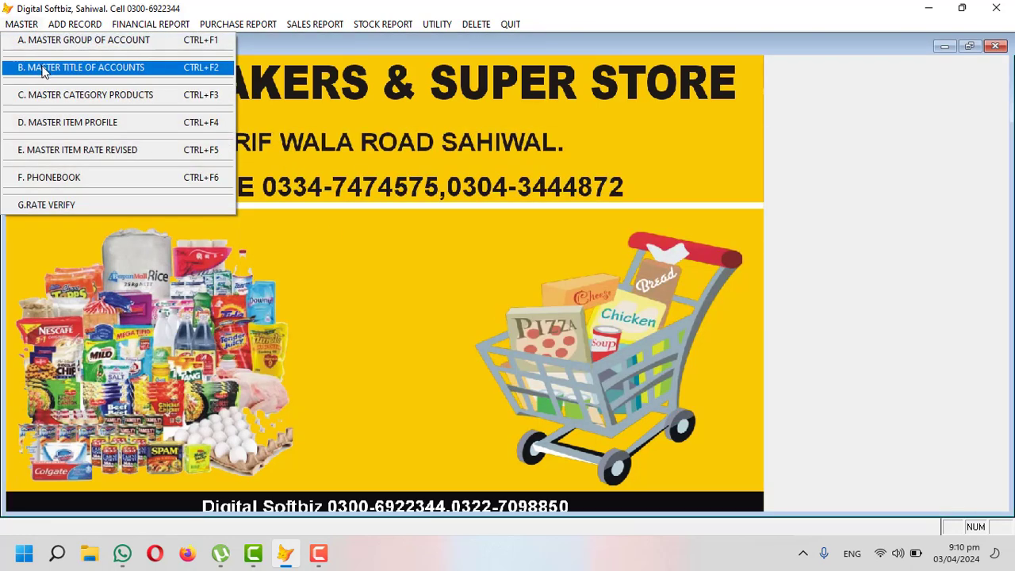
{"action": "left_click", "coordinate": [81, 68]}
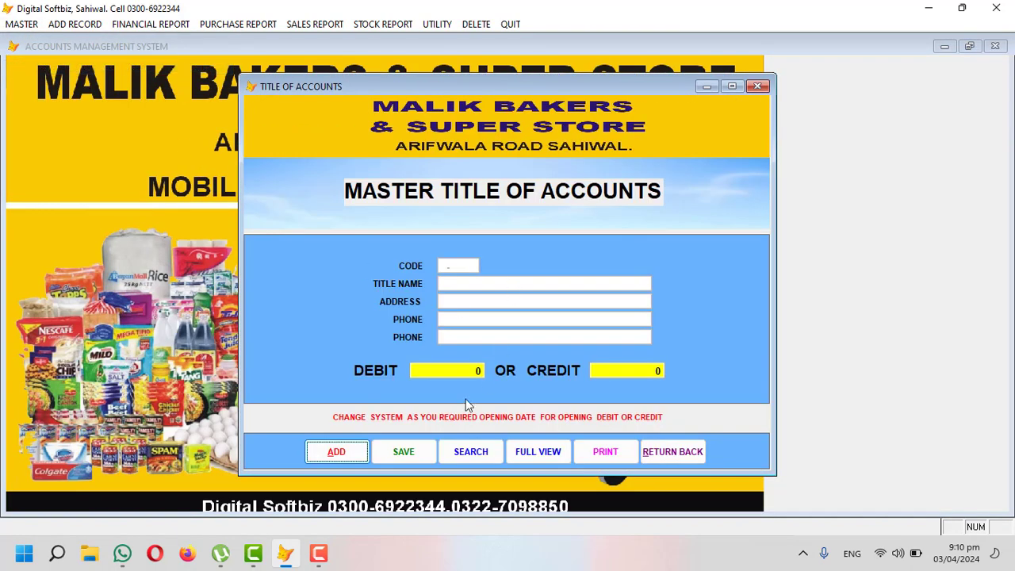
{"action": "left_click", "coordinate": [358, 449]}
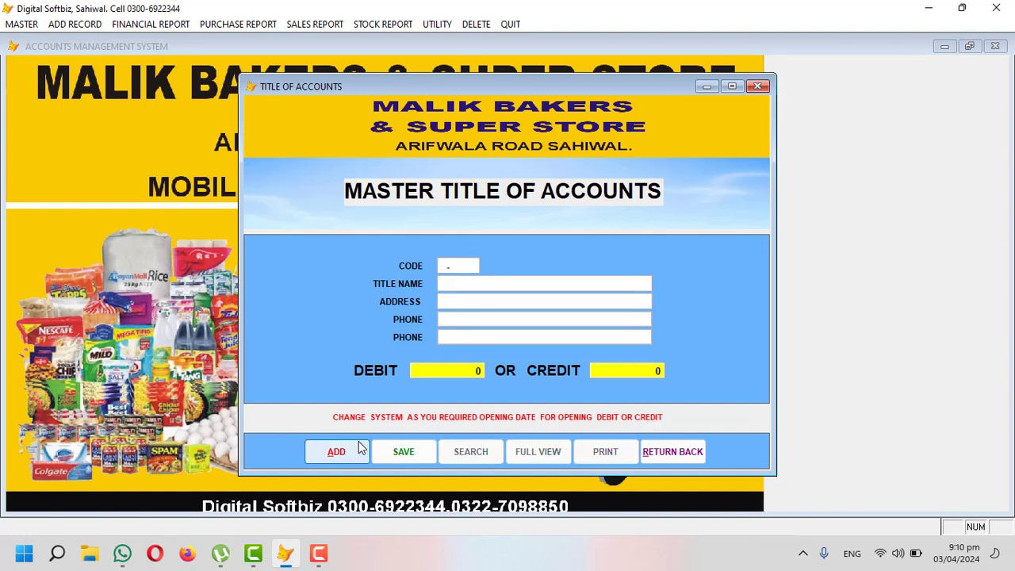
Step: Enter account code 04-002 after correcting the mistyped group digits
{"action": "type", "text": "04"}
{"action": "key", "text": "BackSpace"}
{"action": "type", "text": "5"}
{"action": "key", "text": "BackSpace"}
{"action": "type", "text": "1"}
{"action": "key", "text": "BackSpace"}
{"action": "type", "text": "4-001"}
{"action": "key", "text": "Return"}
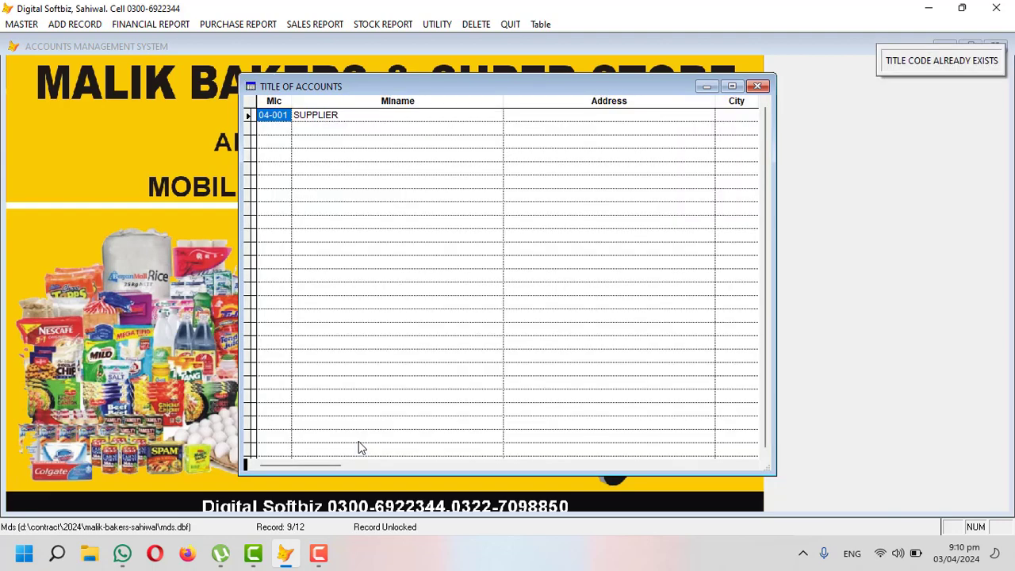
{"action": "key", "text": "Escape"}
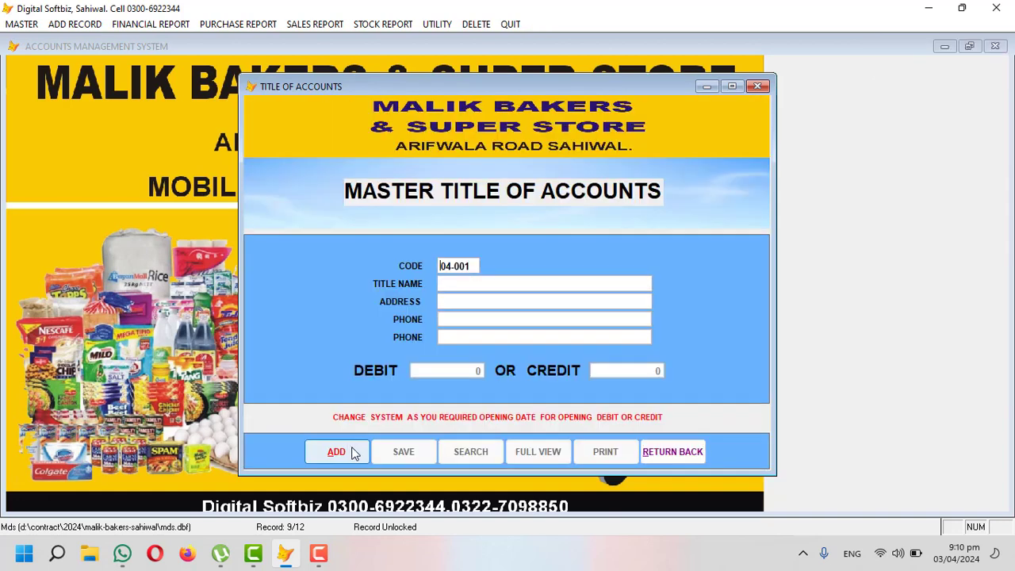
{"action": "key", "text": "Right"}
{"action": "key", "text": "Right"}
{"action": "key", "text": "Right"}
{"action": "type", "text": "02"}
{"action": "key", "text": "Return"}
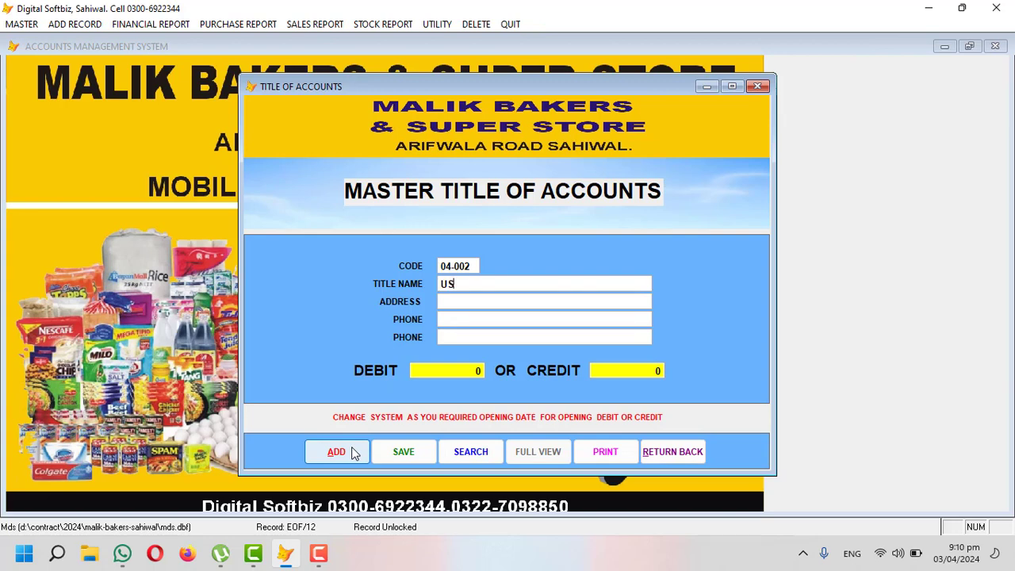
Step: Fill in the contact's name, Sahiwal address and phone with a 30,000 opening credit, and save
{"action": "type", "text": "SAHIWAL"}
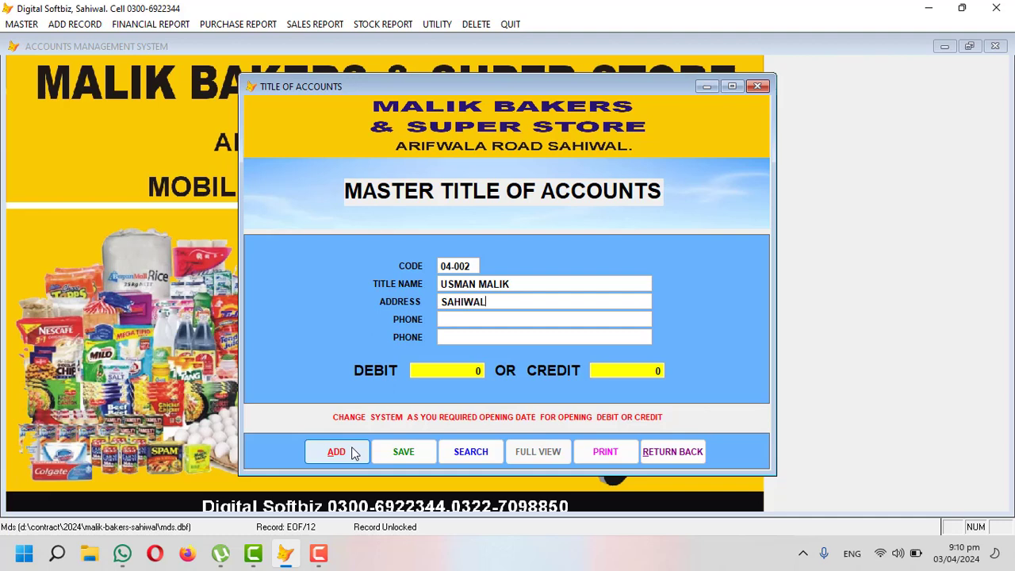
{"action": "type", "text": "0333333"}
{"action": "type", "text": "300000"}
{"action": "key", "text": "Return"}
{"action": "key", "text": "Return"}
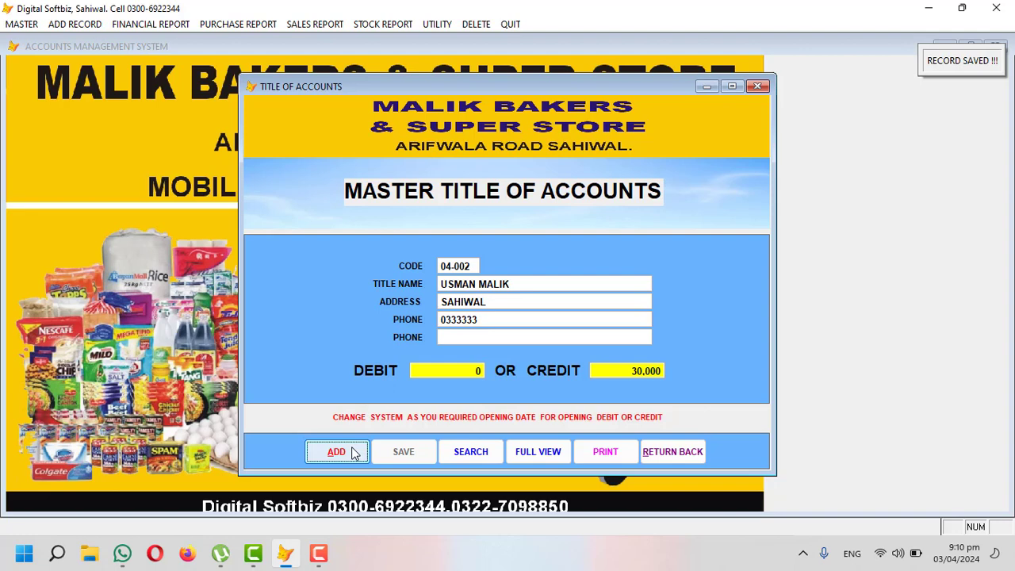
{"action": "left_click", "coordinate": [354, 452]}
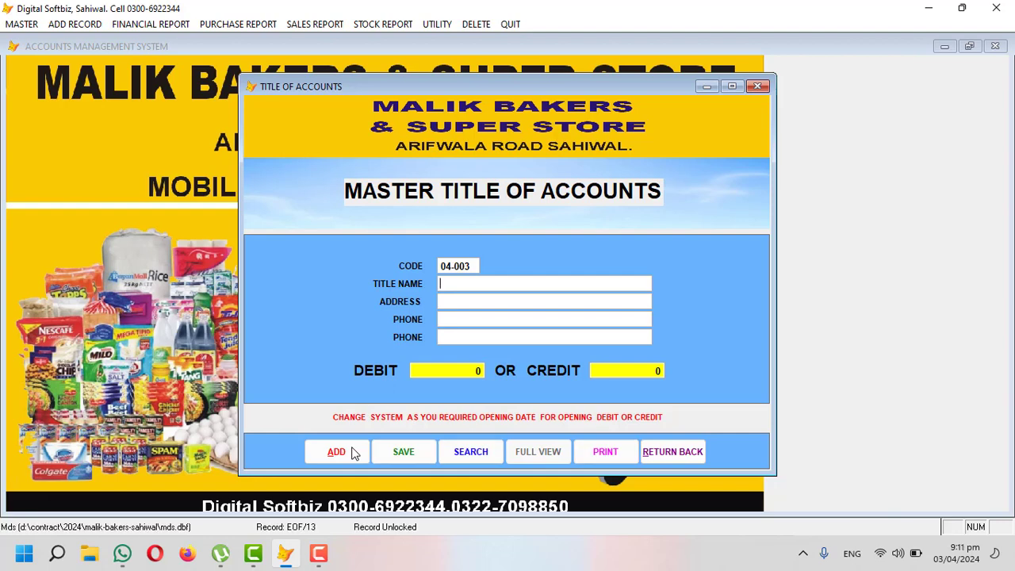
Step: Give account 04-003 the contact's name and a 50,000 opening credit, and save it
{"action": "type", "text": "TALHA "}
{"action": "type", "text": "5000 0"}
{"action": "key", "text": "Return"}
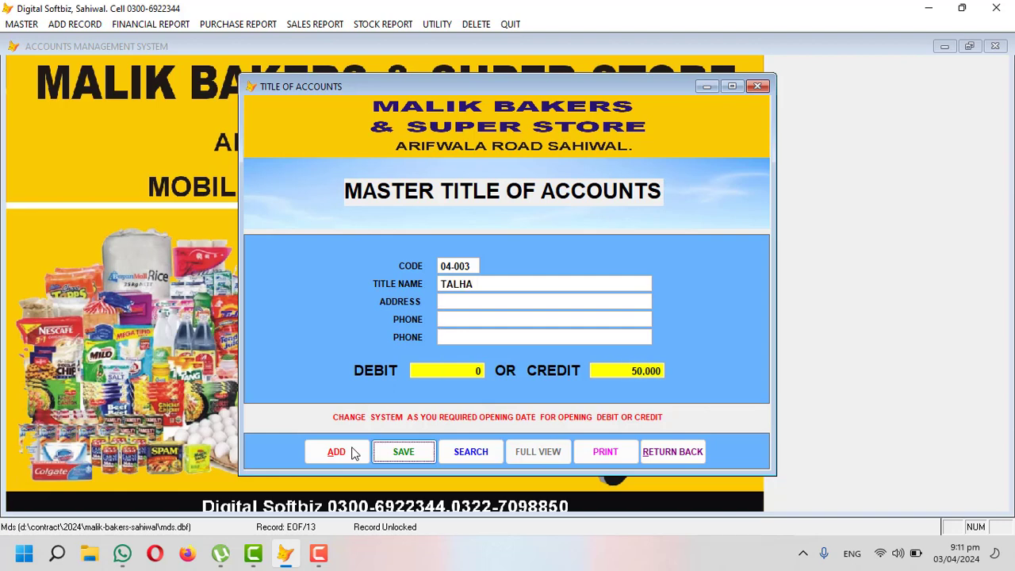
{"action": "key", "text": "Return"}
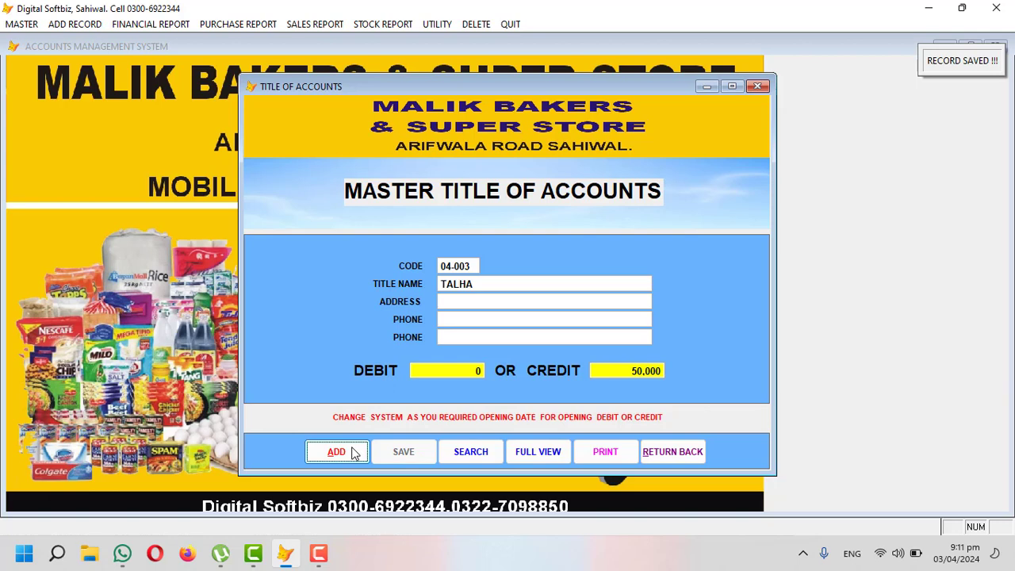
Step: Try new code 05-005, then close the receivable accounts list and the titles form
{"action": "left_click", "coordinate": [336, 451]}
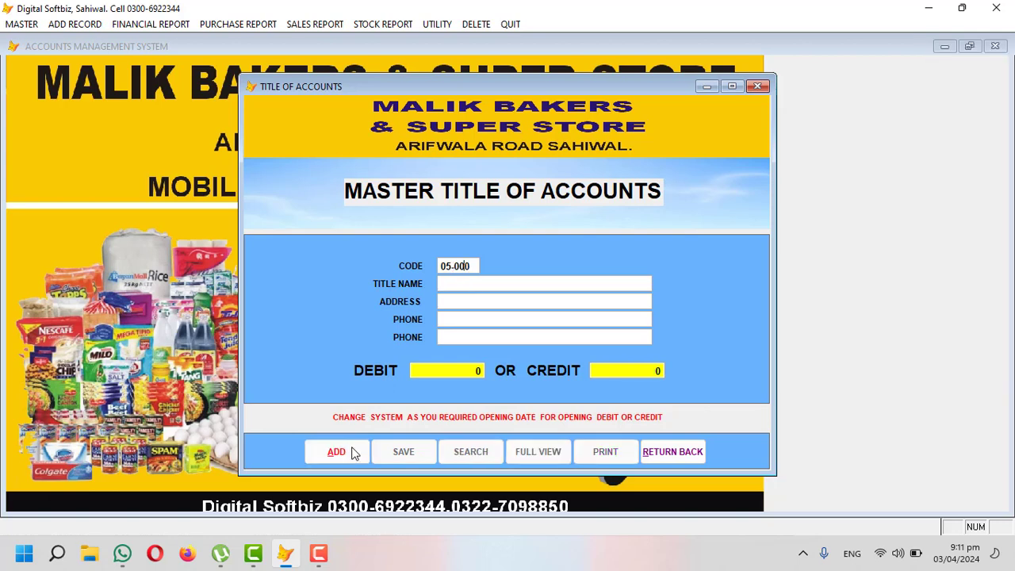
{"action": "left_click", "coordinate": [354, 453]}
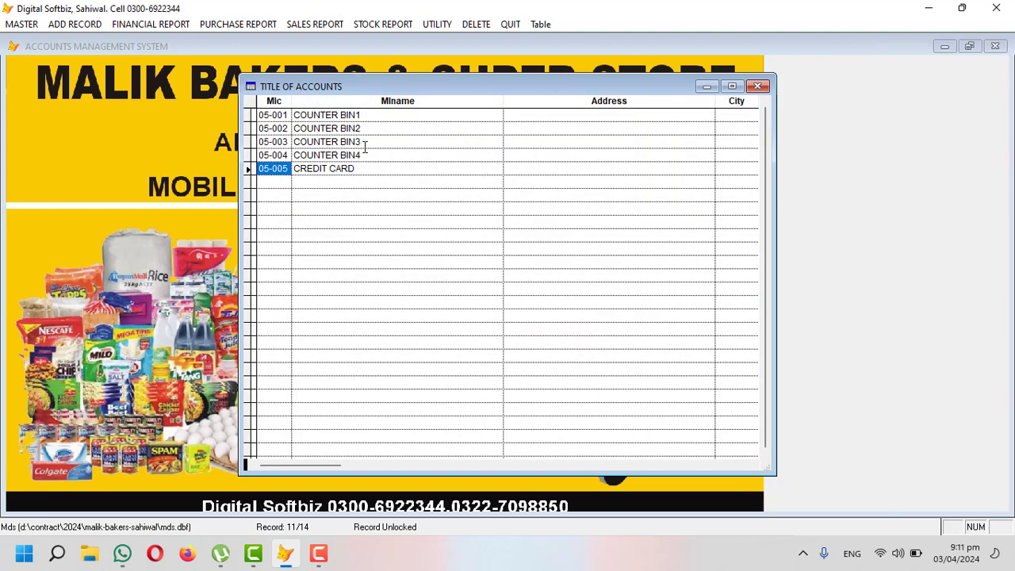
{"action": "left_click", "coordinate": [757, 85]}
{"action": "left_click", "coordinate": [672, 451]}
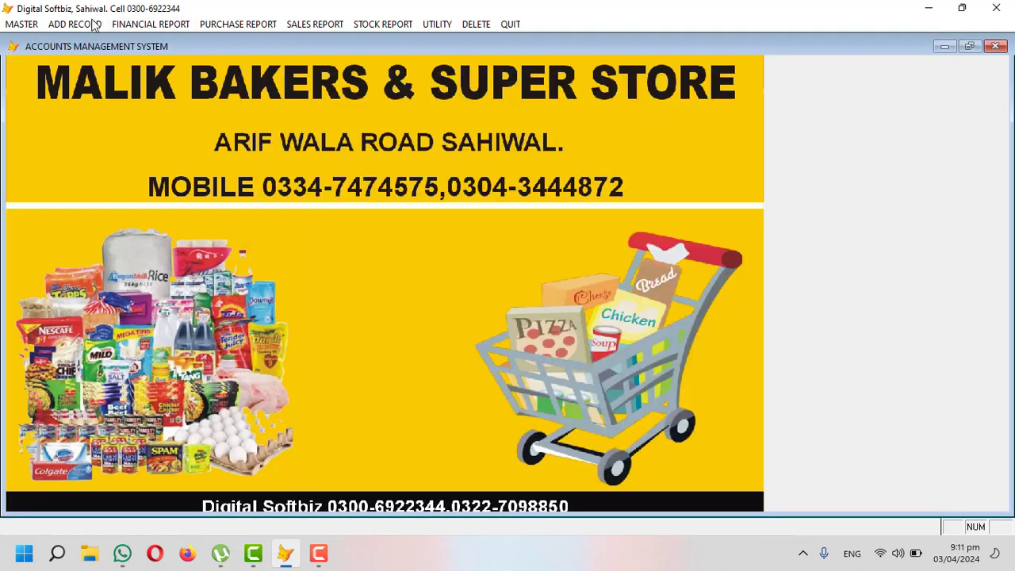
{"action": "left_click", "coordinate": [99, 27]}
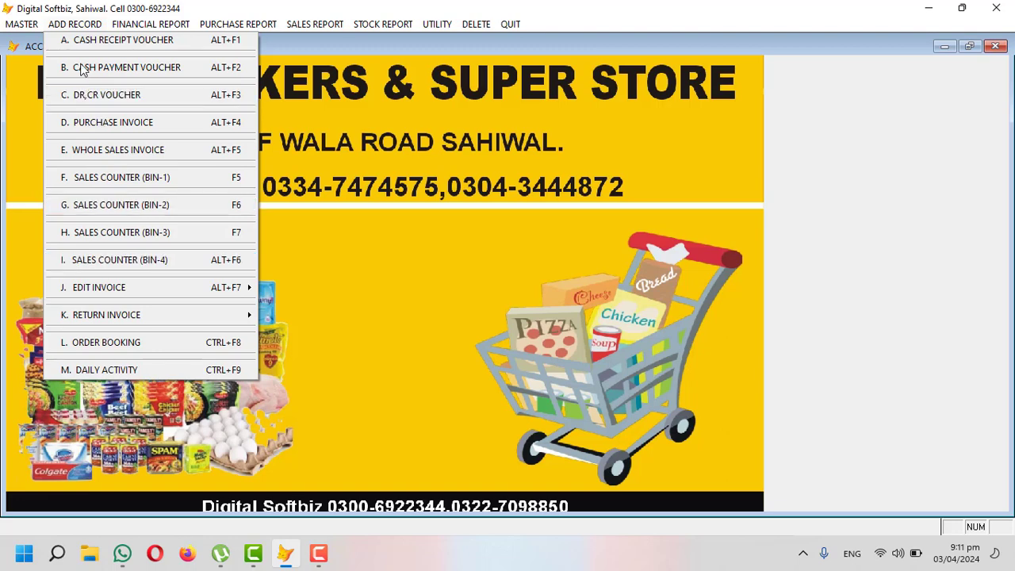
Step: Create account 05-008 for the customer with a 7,000 opening debit, save it and close the form
{"action": "mouse_move", "coordinate": [35, 25]}
{"action": "left_click", "coordinate": [51, 66]}
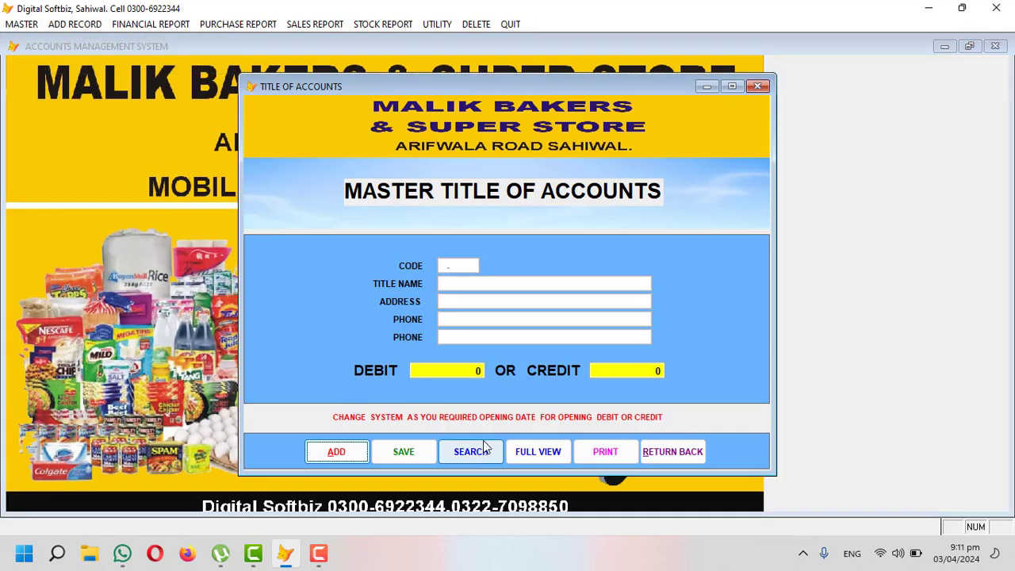
{"action": "left_click", "coordinate": [356, 459]}
{"action": "type", "text": "050000"}
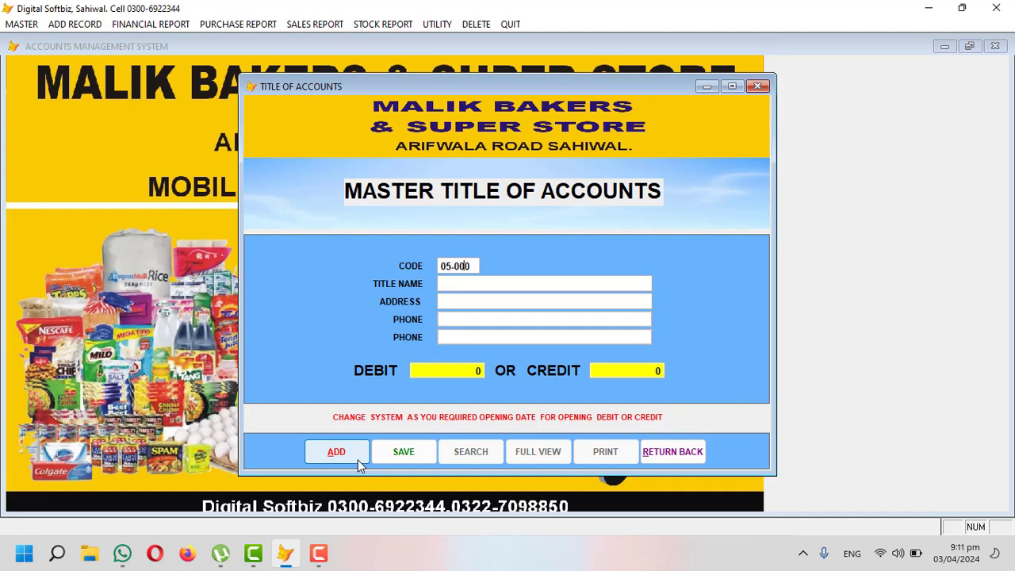
{"action": "type", "text": "8"}
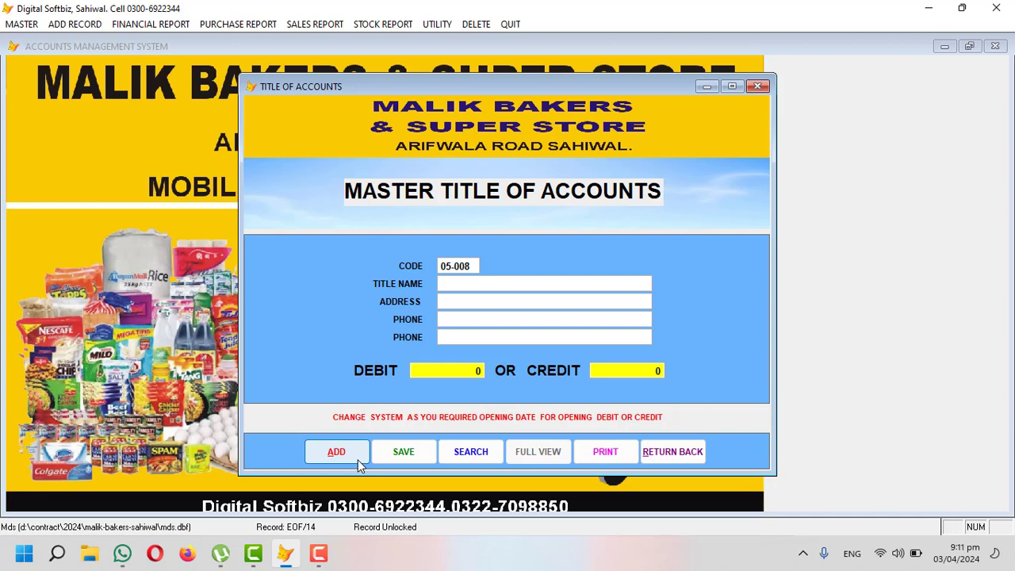
{"action": "type", "text": "RAYAN"}
{"action": "key", "text": "Return"}
{"action": "key", "text": "Return"}
{"action": "type", "text": "7,000"}
{"action": "key", "text": "Return"}
{"action": "key", "text": "Return"}
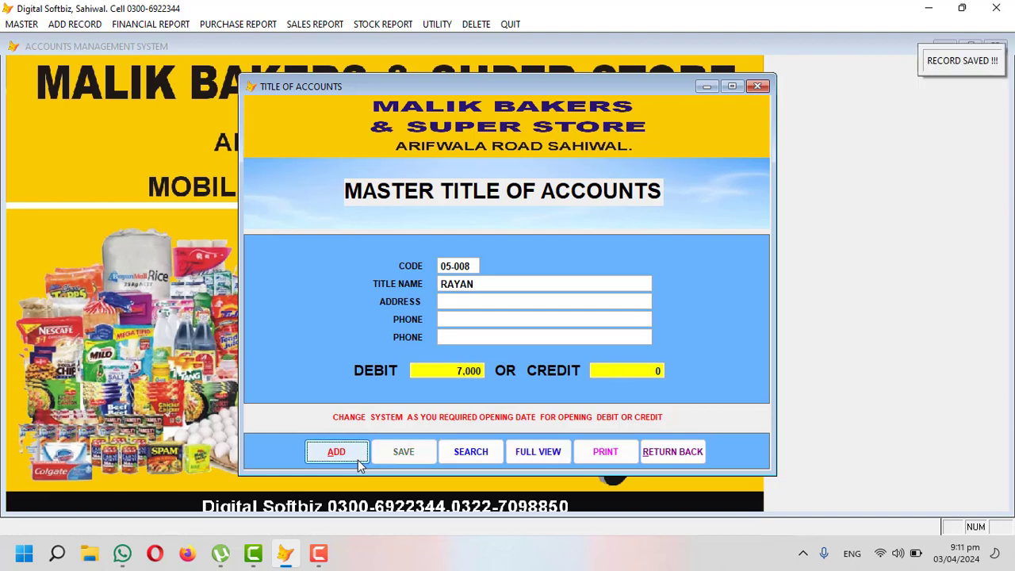
{"action": "left_click", "coordinate": [674, 450]}
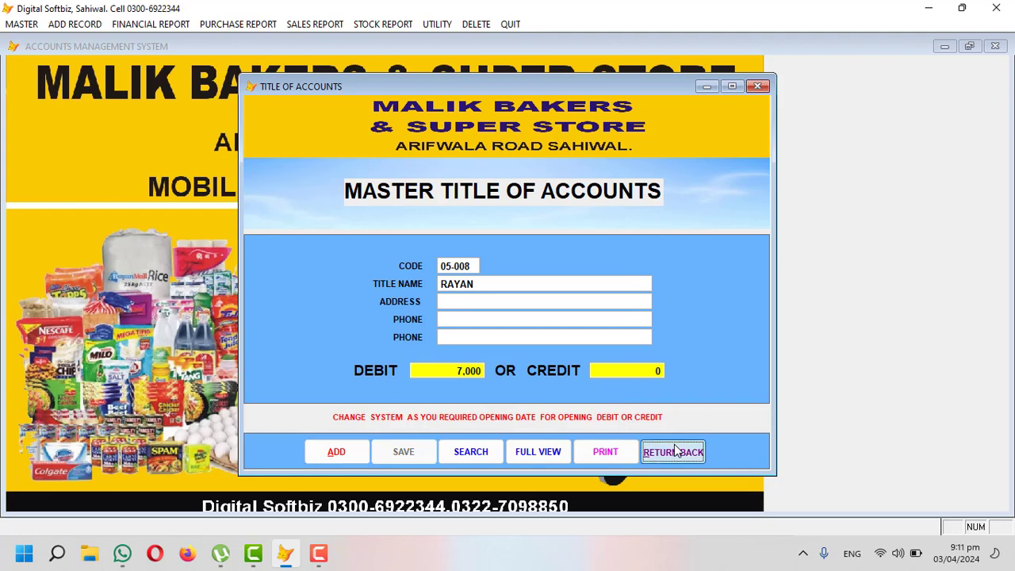
{"action": "left_click", "coordinate": [136, 27]}
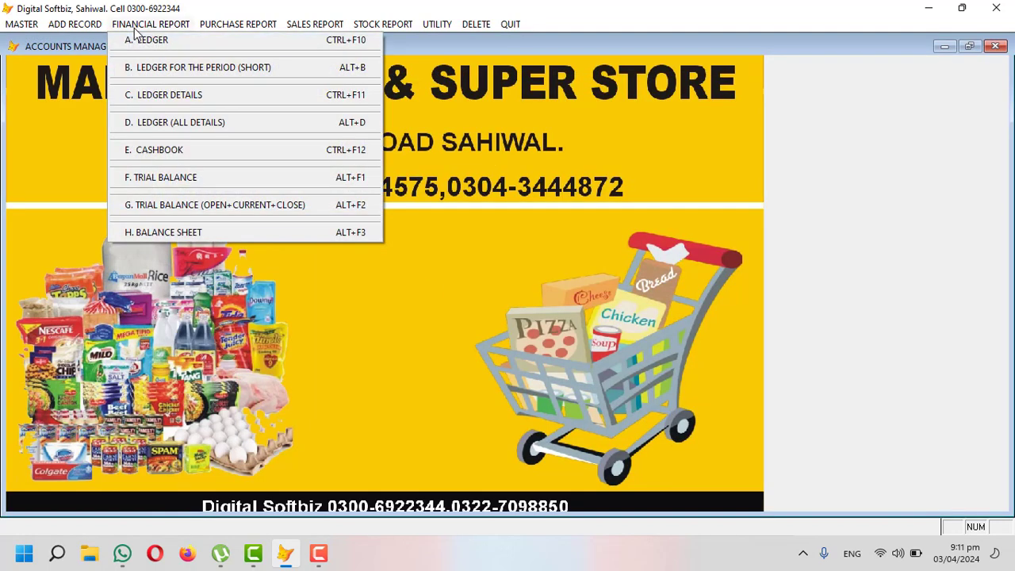
Step: Preview the customer's ledger for 05-008, showing a 7,000 debit balance
{"action": "left_click", "coordinate": [198, 42]}
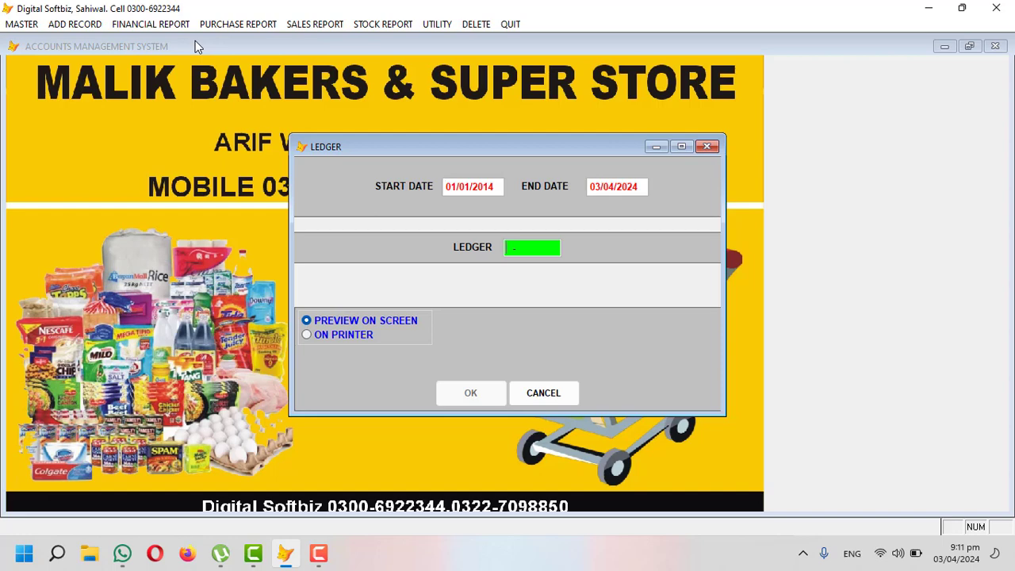
{"action": "key", "text": "Return"}
{"action": "type", "text": "RAY"}
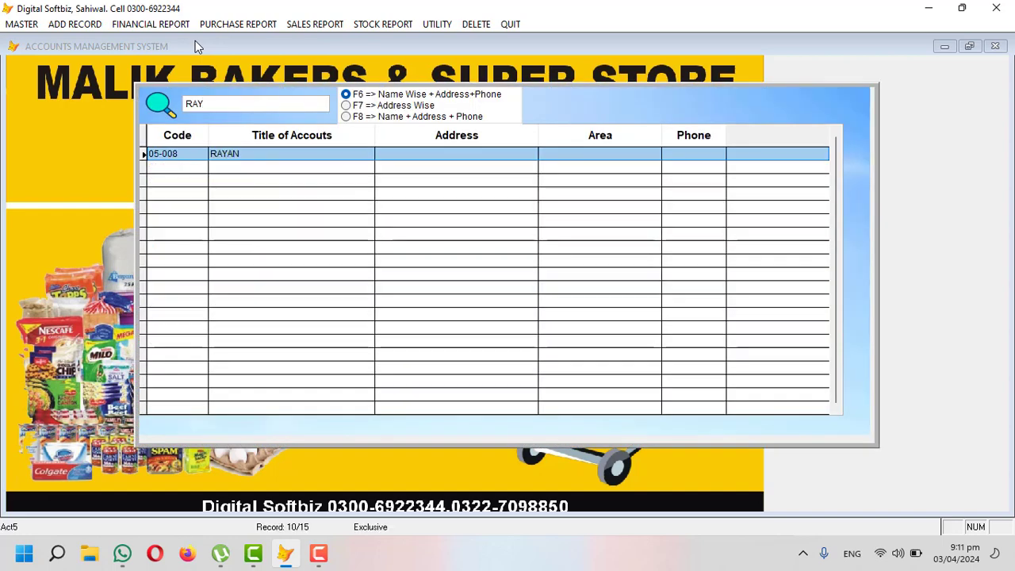
{"action": "key", "text": "Return"}
{"action": "key", "text": "Return"}
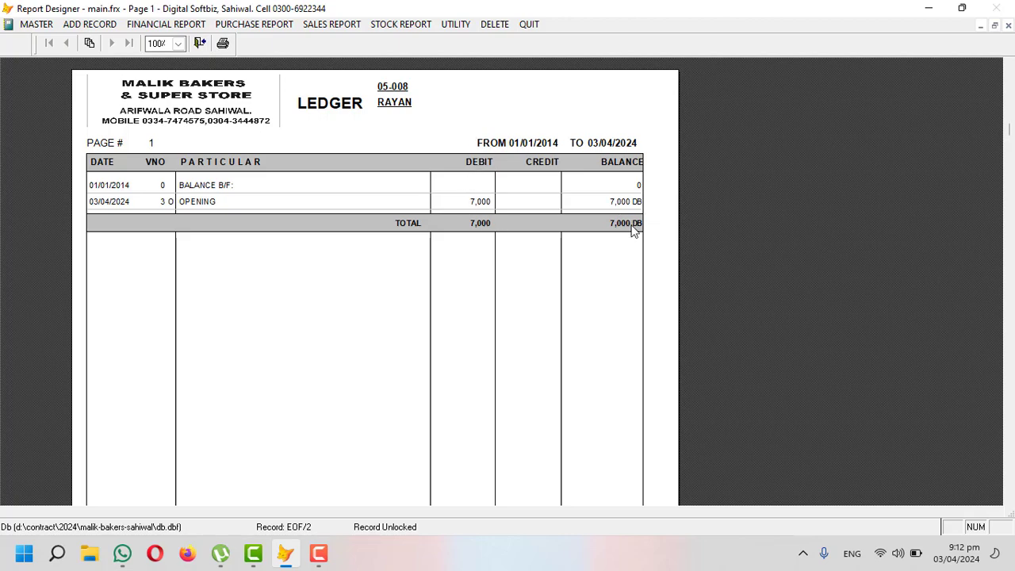
{"action": "key", "text": "Escape"}
{"action": "key", "text": "Escape"}
Step: Preview the supplier's ledger for 04-002, showing a 30,000 credit balance
{"action": "left_click", "coordinate": [142, 26]}
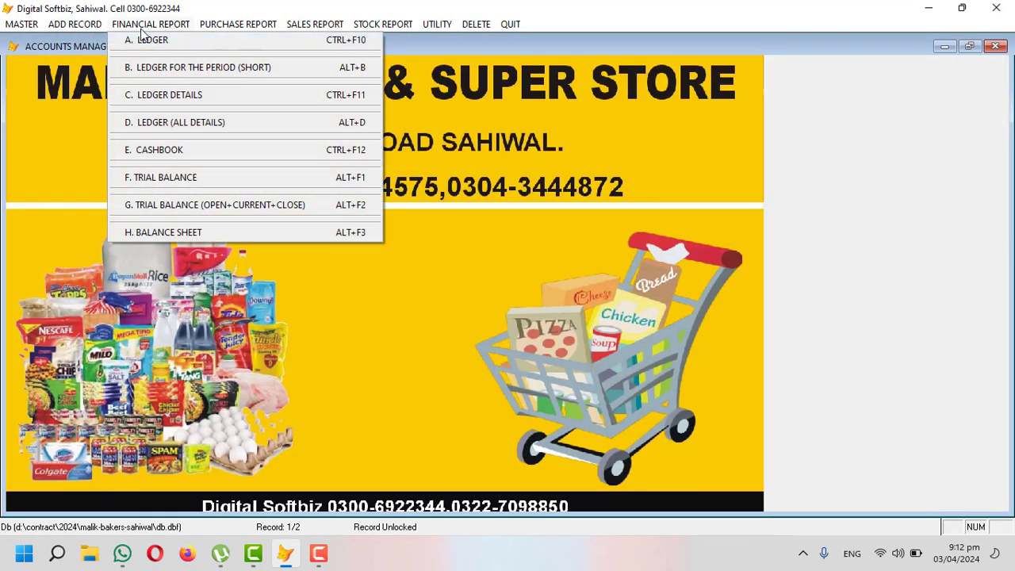
{"action": "left_click", "coordinate": [146, 38]}
{"action": "key", "text": "Return"}
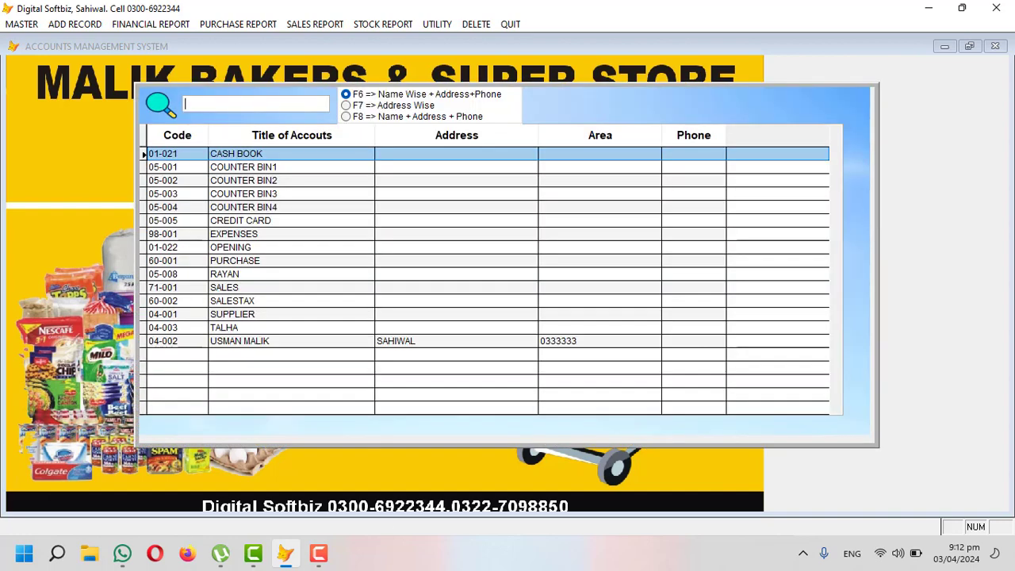
{"action": "type", "text": "MA"}
{"action": "key", "text": "Return"}
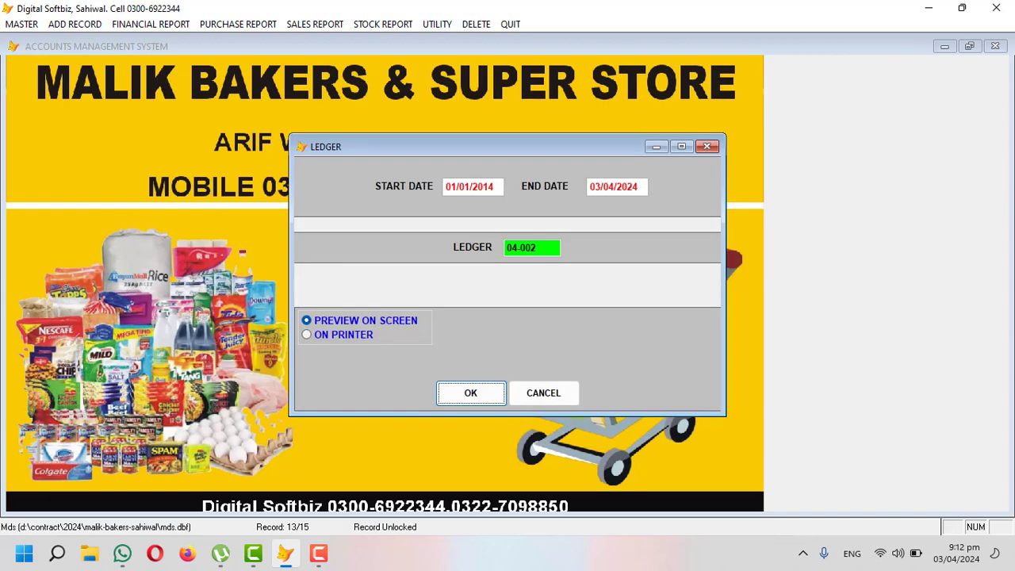
{"action": "key", "text": "Return"}
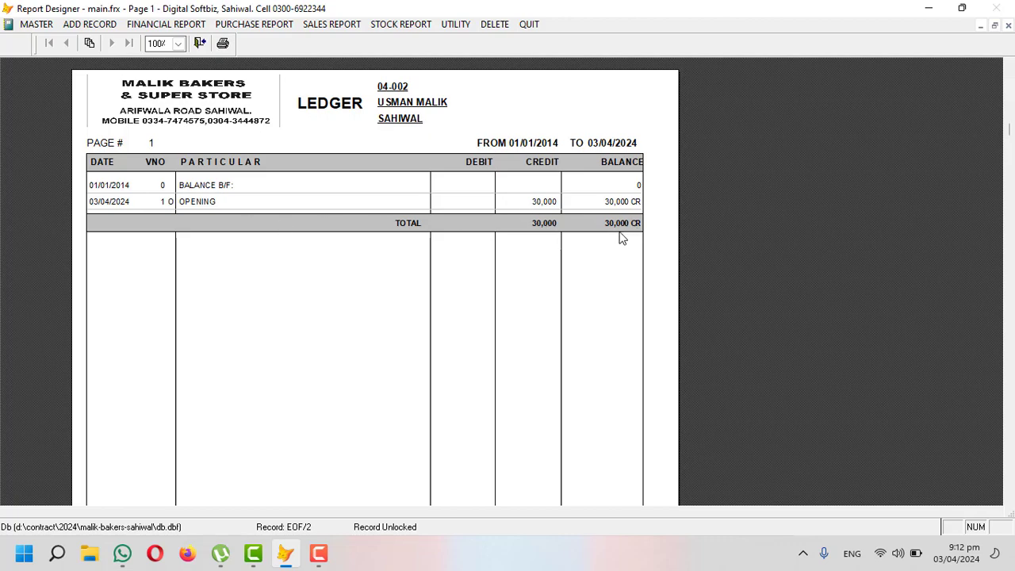
{"action": "key", "text": "Escape"}
{"action": "key", "text": "Escape"}
{"action": "left_click", "coordinate": [115, 24]}
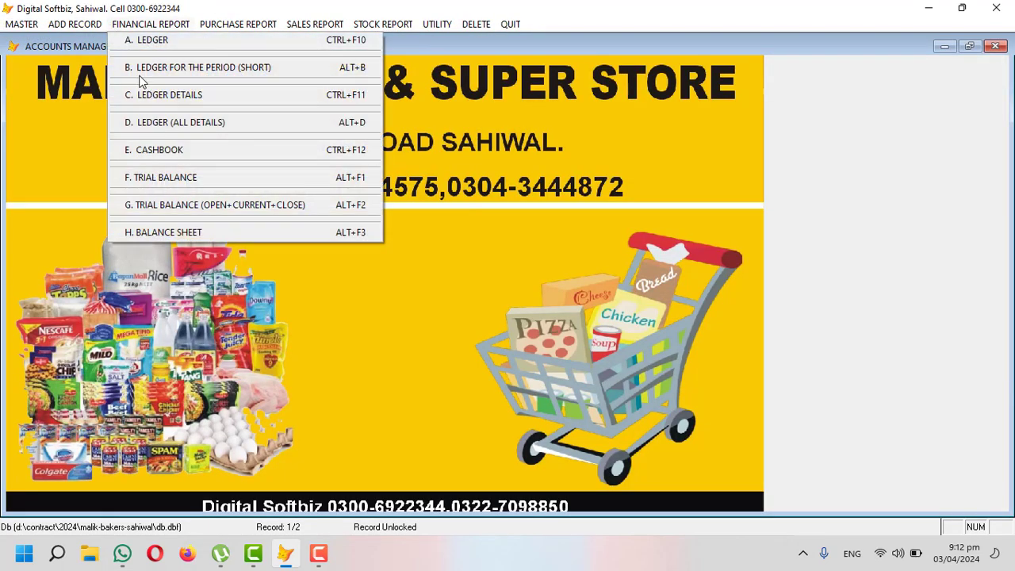
Step: Preview the cash book for ledger 01-021, showing a 2,874,688 opening and closing balance
{"action": "left_click", "coordinate": [163, 150]}
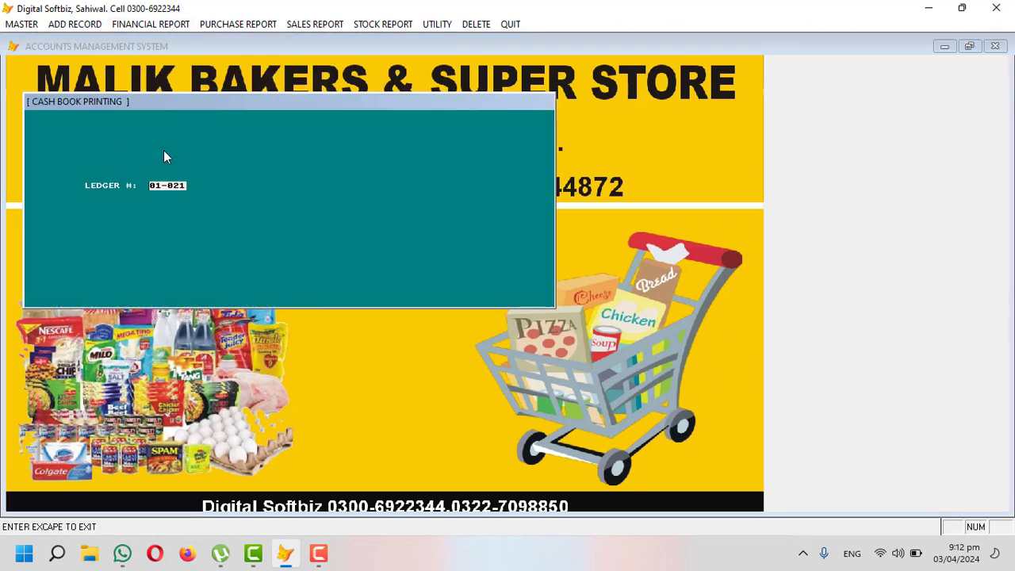
{"action": "key", "text": "Return"}
{"action": "key", "text": "Return"}
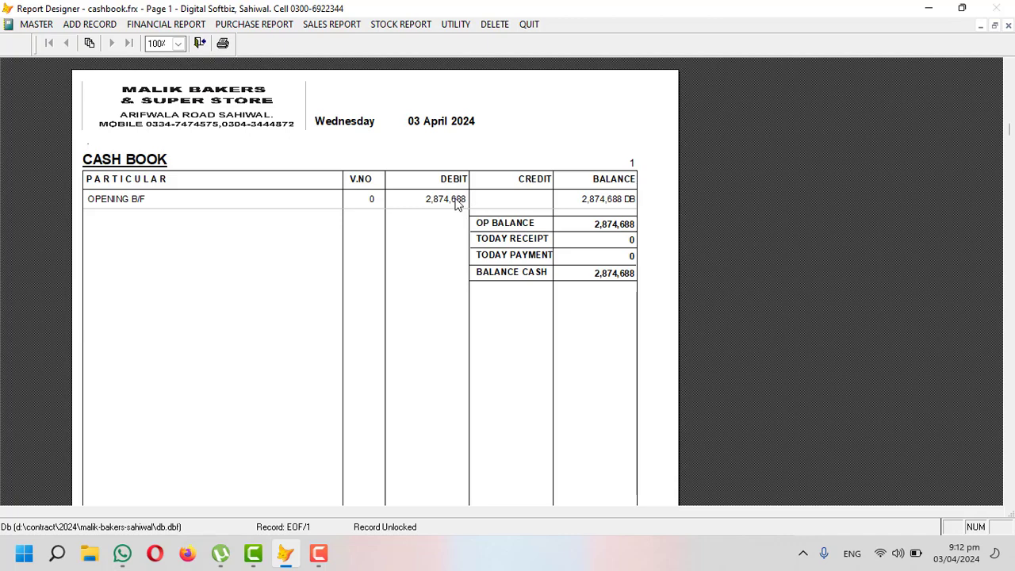
{"action": "key", "text": "Escape"}
{"action": "left_click", "coordinate": [80, 24]}
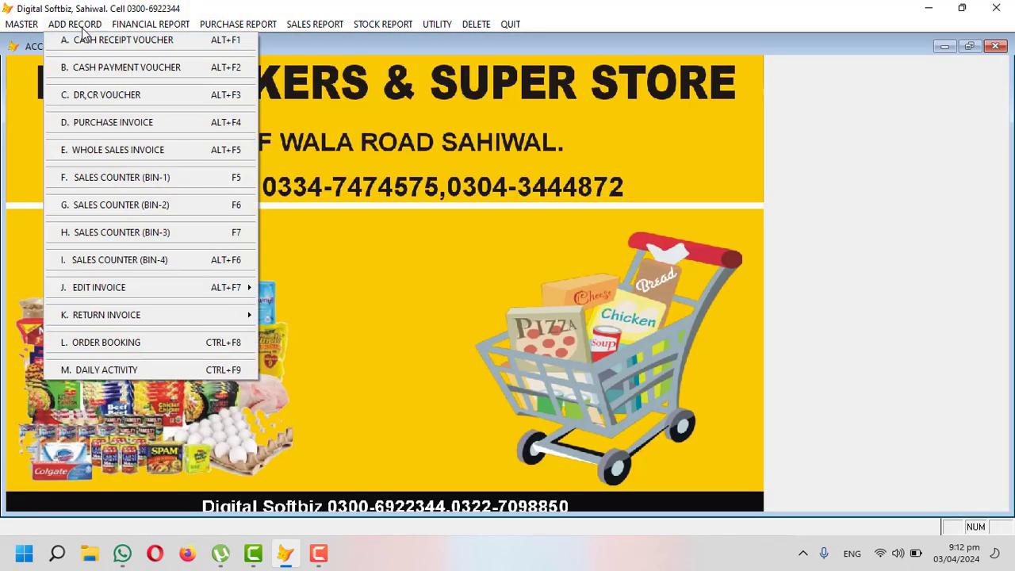
Step: Save a cash receipt voucher crediting customer 05-008 with 2,000, particular 'cash'
{"action": "left_click", "coordinate": [132, 44]}
{"action": "key", "text": "Return"}
{"action": "key", "text": "Return"}
{"action": "key", "text": "Return"}
{"action": "key", "text": "Return"}
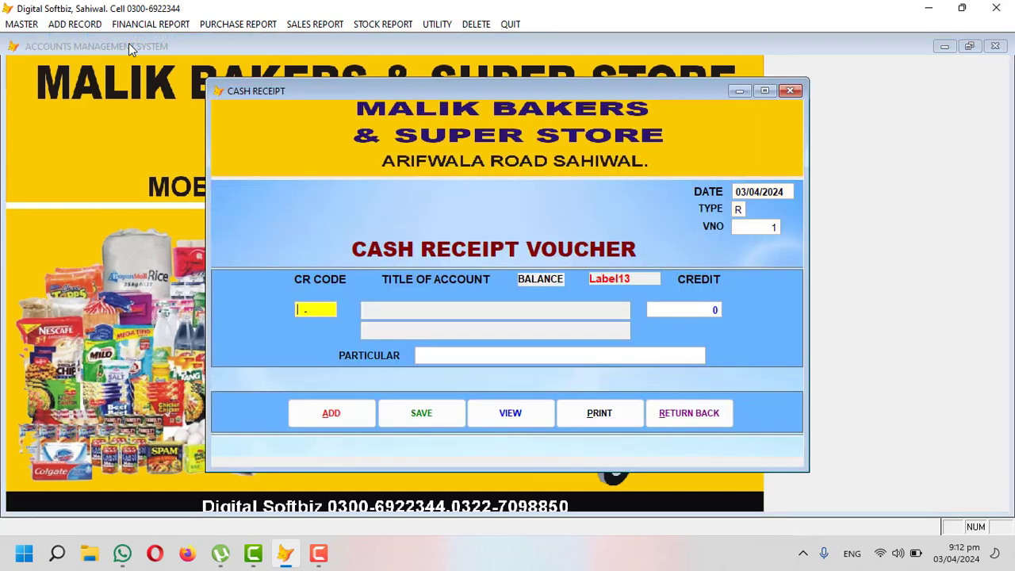
{"action": "type", "text": "RAYA"}
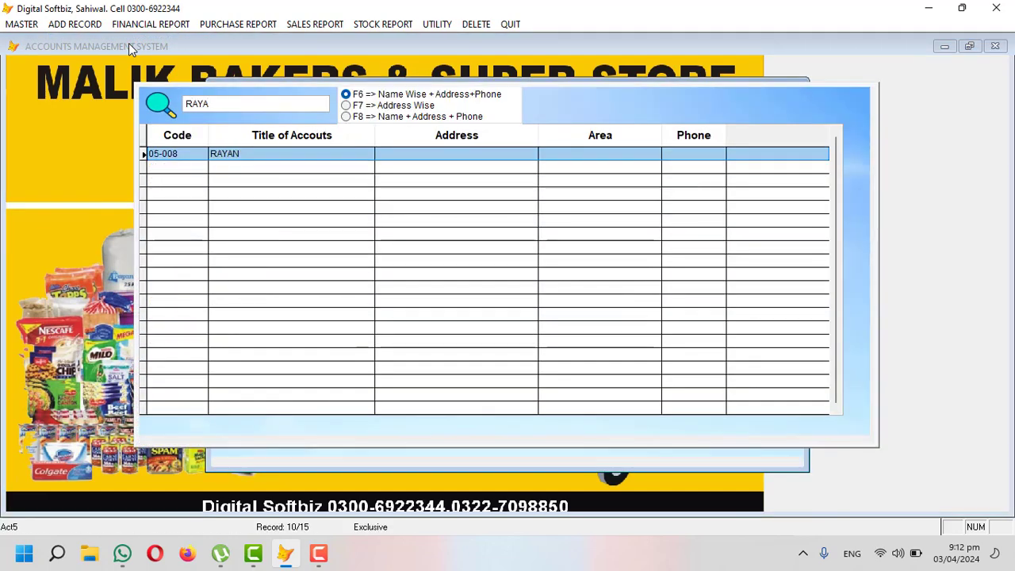
{"action": "key", "text": "Return"}
{"action": "key", "text": "Return"}
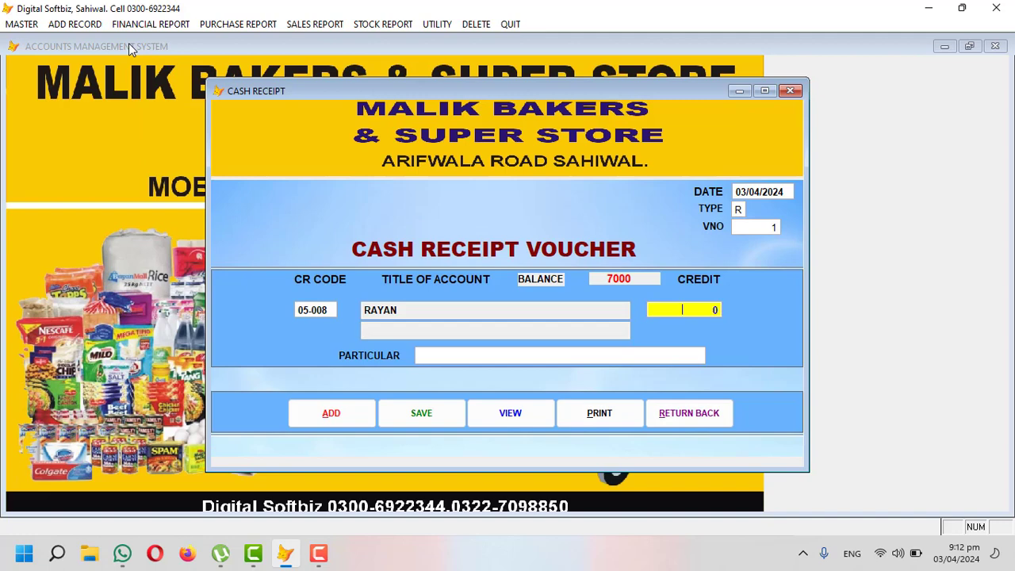
{"action": "type", "text": "2000"}
{"action": "key", "text": "Return"}
{"action": "type", "text": "c"}
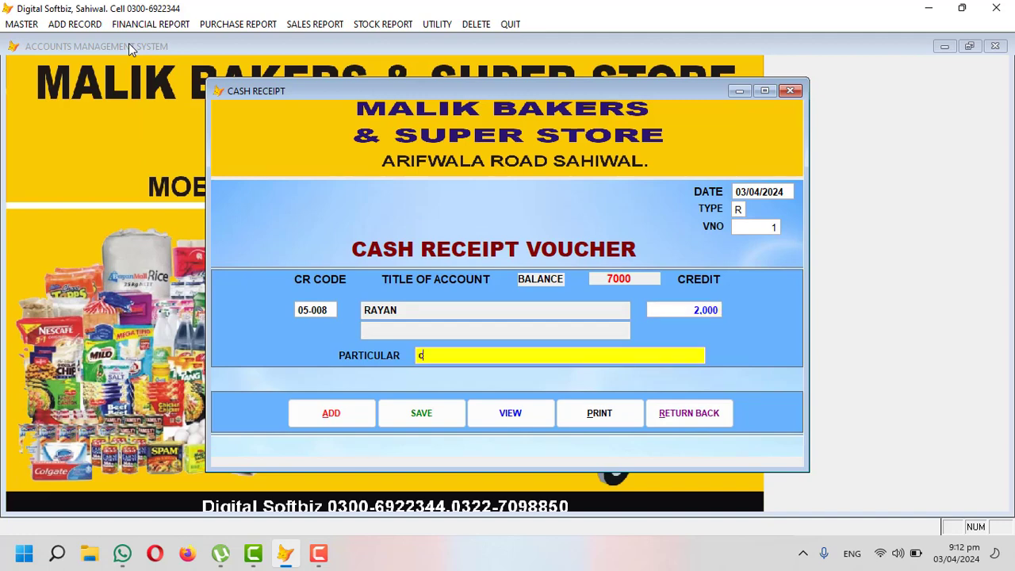
{"action": "type", "text": "ash"}
{"action": "key", "text": "Return"}
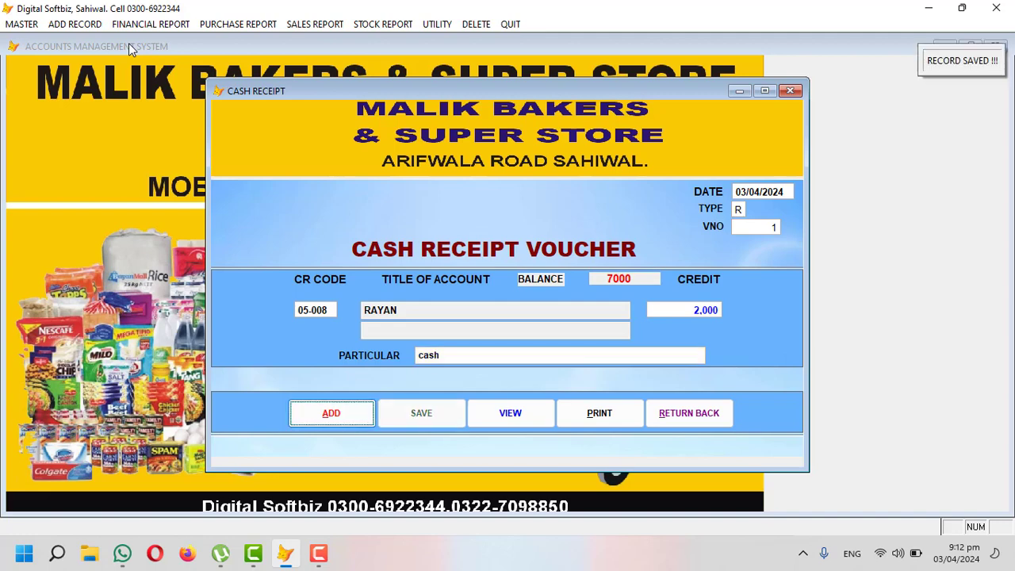
{"action": "left_click", "coordinate": [680, 412]}
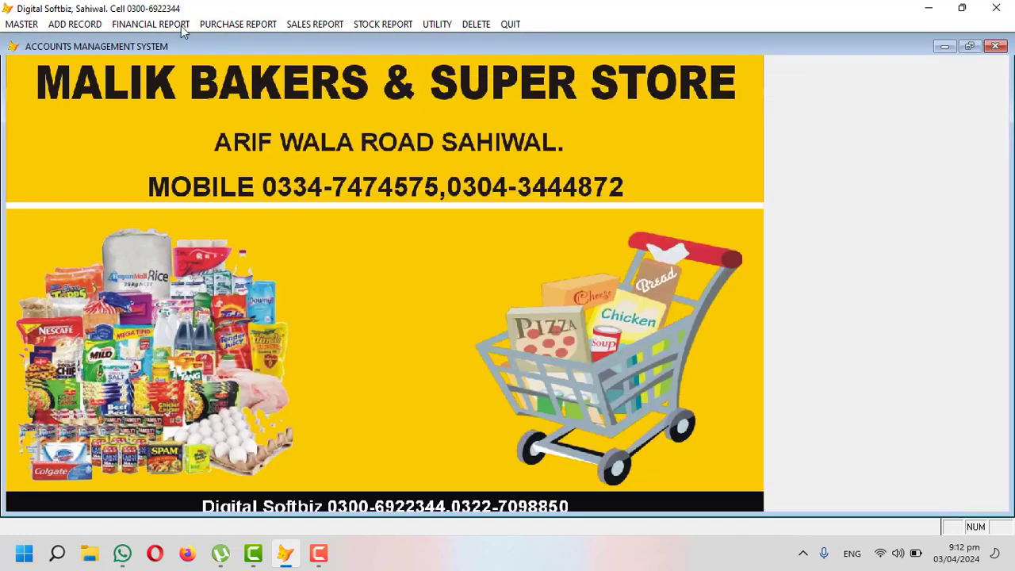
Step: Preview today's cash book to confirm the 2,876,688 cash balance
{"action": "left_click", "coordinate": [168, 24]}
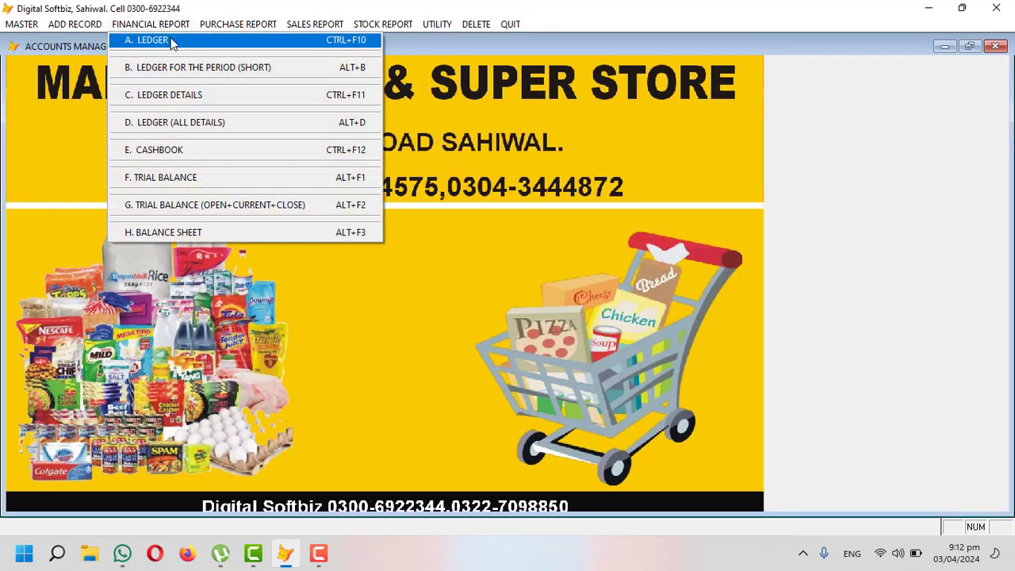
{"action": "left_click", "coordinate": [157, 153]}
{"action": "key", "text": "Return"}
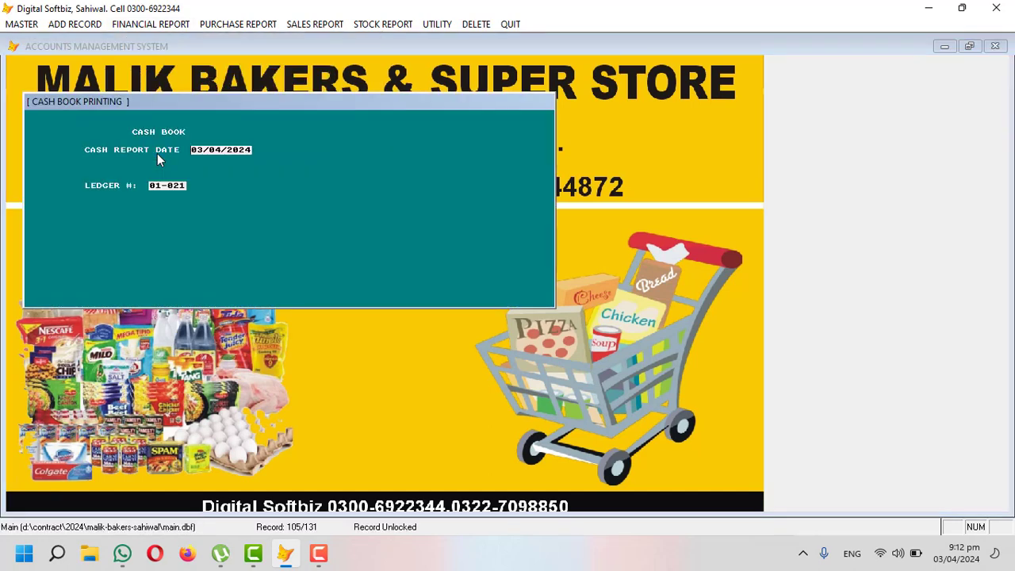
{"action": "key", "text": "Return"}
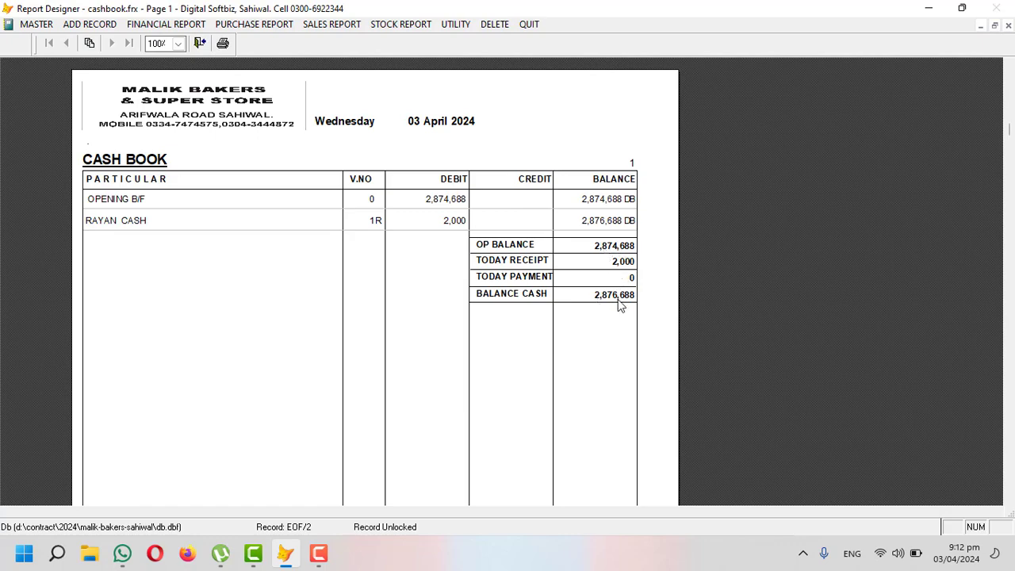
{"action": "key", "text": "Escape"}
{"action": "key", "text": "Escape"}
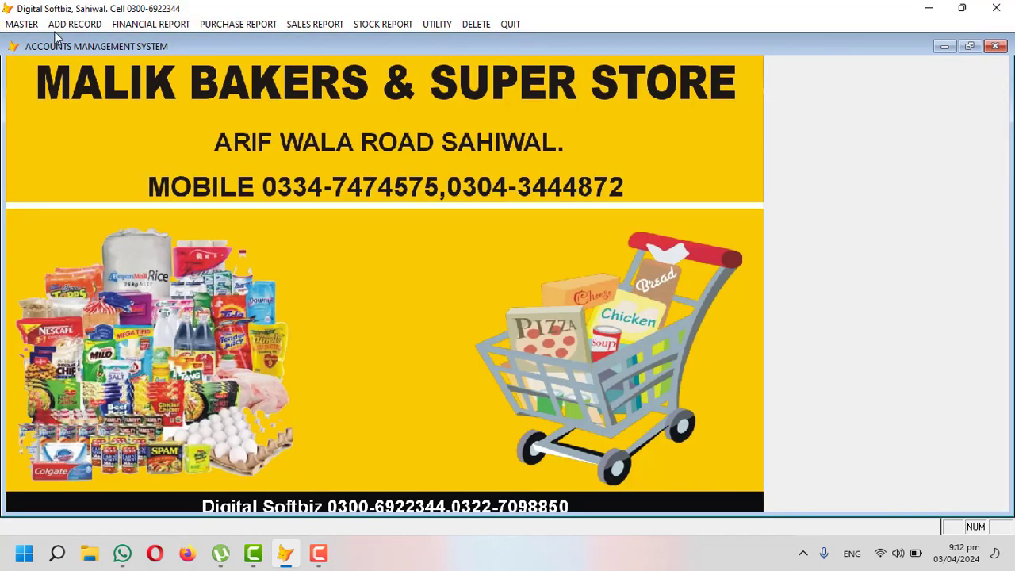
Step: Save cash payment voucher 1 debiting supplier 04-002 with 10,000, particular 'cash paid'
{"action": "left_click", "coordinate": [73, 24]}
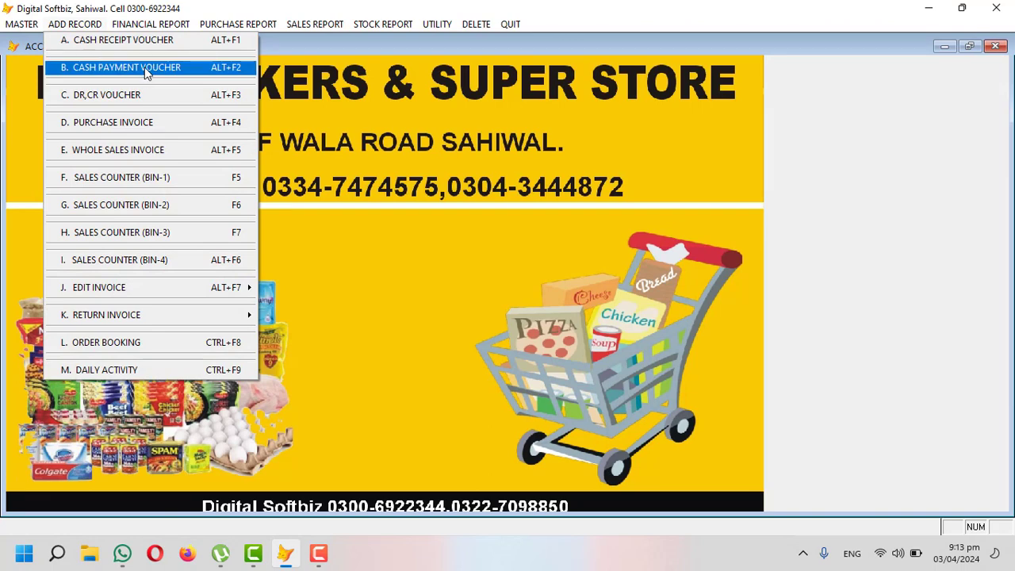
{"action": "left_click", "coordinate": [145, 71]}
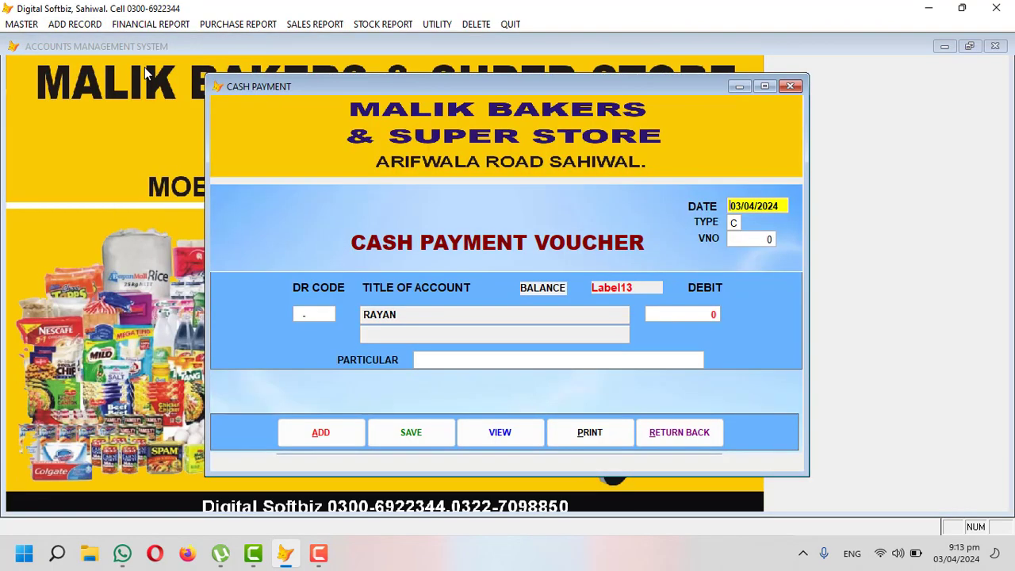
{"action": "key", "text": "Return"}
{"action": "key", "text": "Return"}
{"action": "key", "text": "Return"}
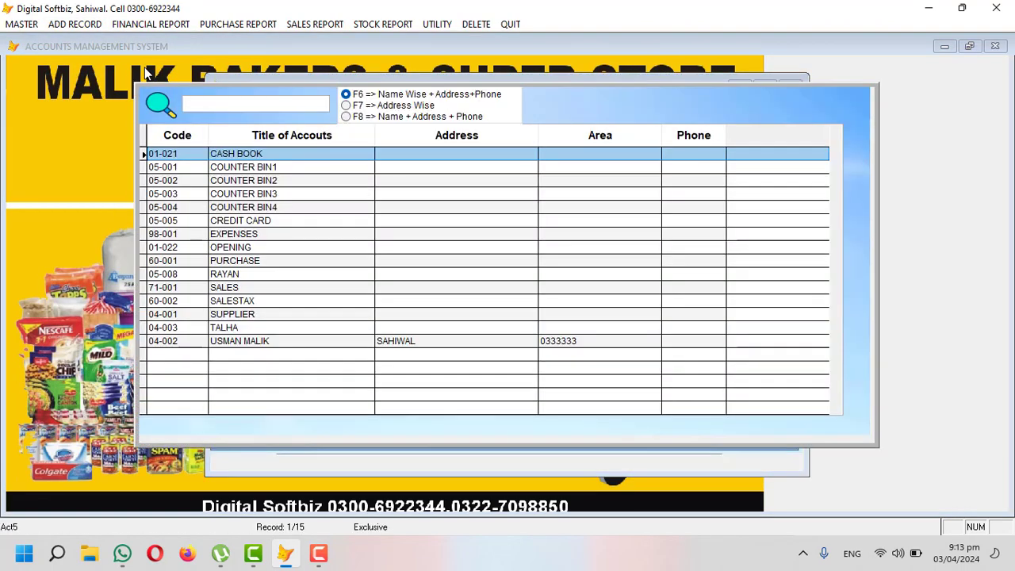
{"action": "type", "text": "usm"}
{"action": "key", "text": "Return"}
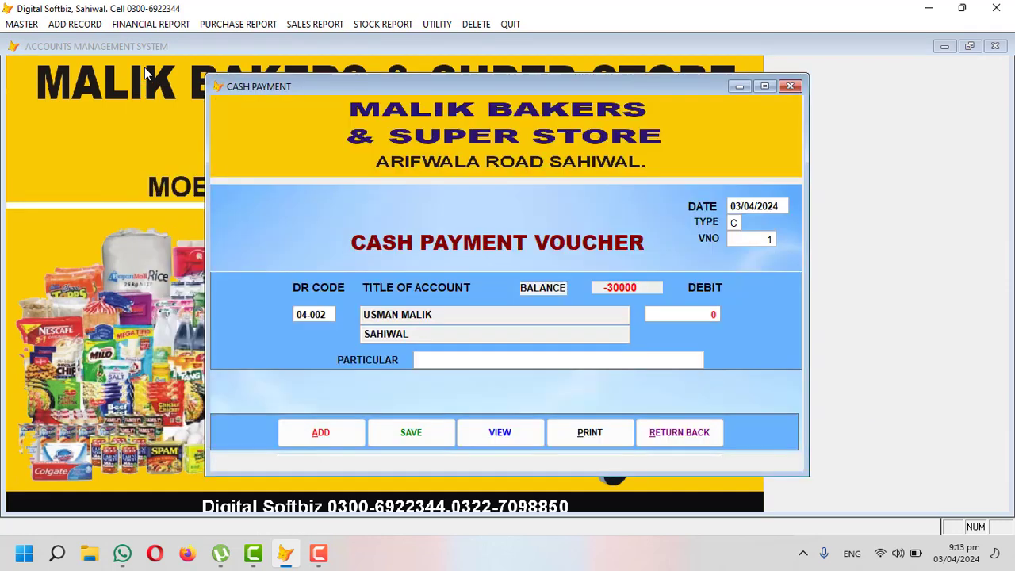
{"action": "key", "text": "Return"}
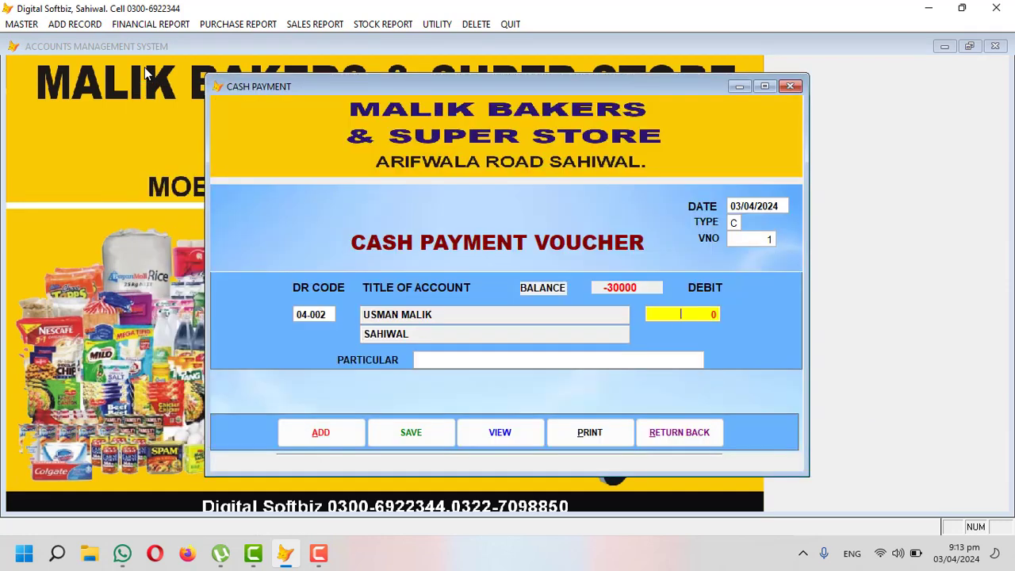
{"action": "type", "text": "10.000"}
{"action": "key", "text": "Return"}
{"action": "type", "text": "cash"}
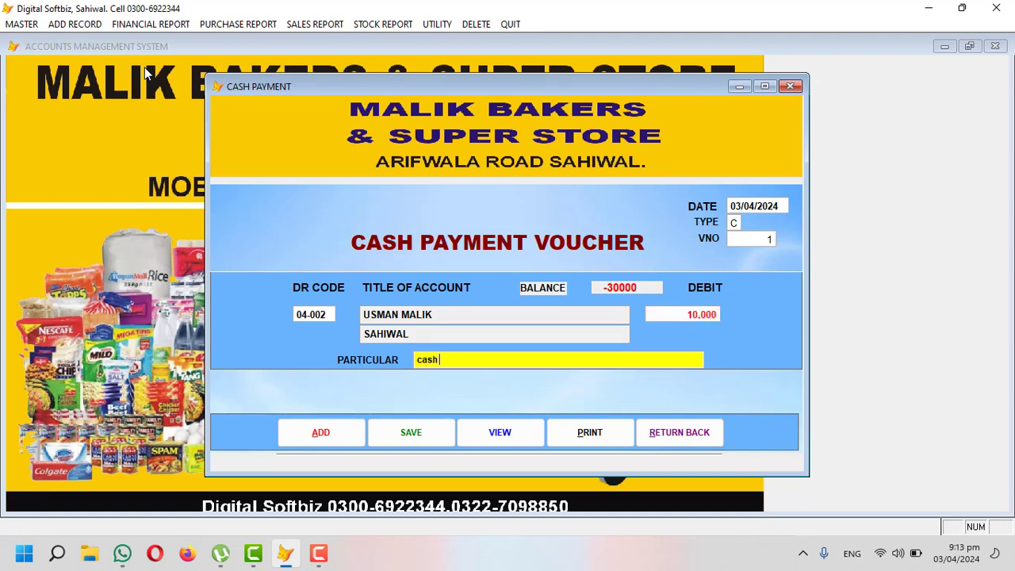
{"action": "type", "text": " paid"}
{"action": "key", "text": "Return"}
{"action": "key", "text": "Return"}
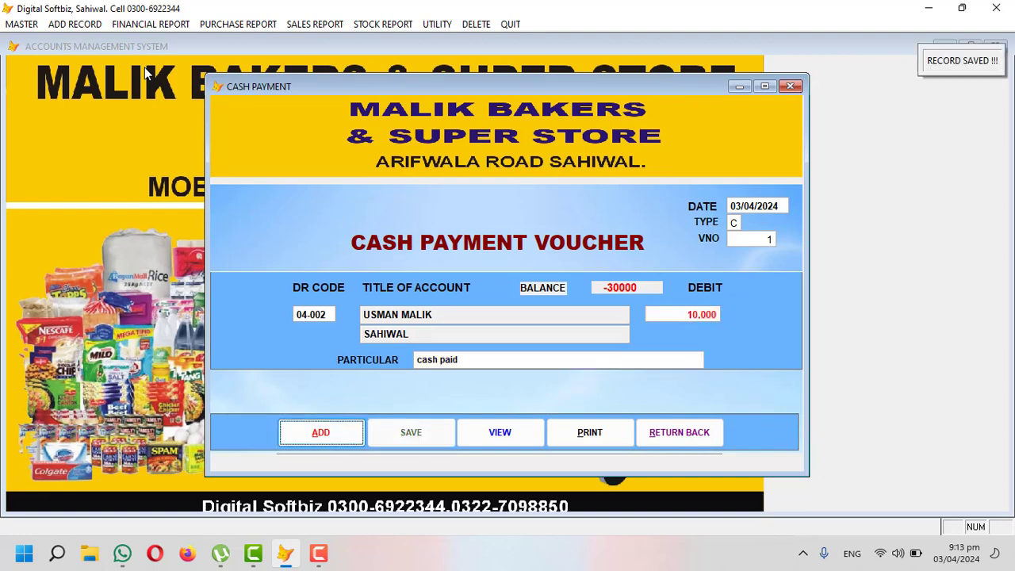
{"action": "left_click", "coordinate": [661, 428]}
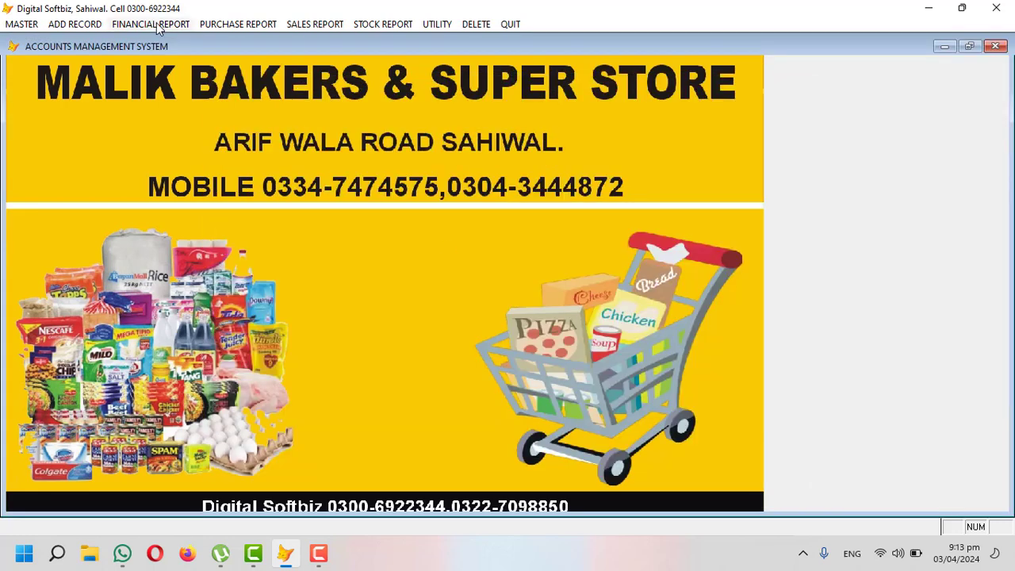
{"action": "left_click", "coordinate": [157, 24]}
{"action": "left_click", "coordinate": [159, 38]}
{"action": "key", "text": "Return"}
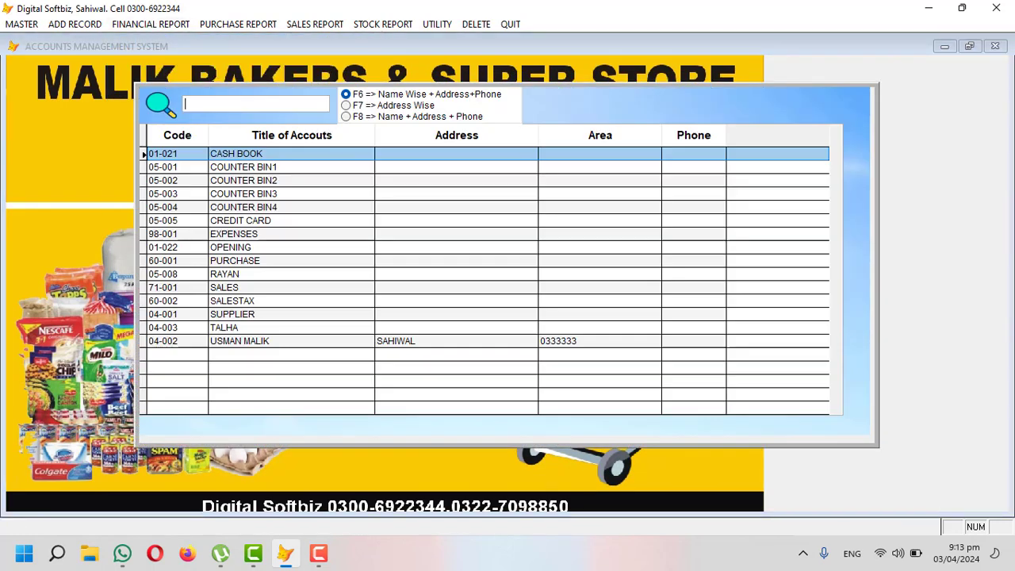
{"action": "type", "text": "USM"}
{"action": "key", "text": "Return"}
{"action": "key", "text": "Return"}
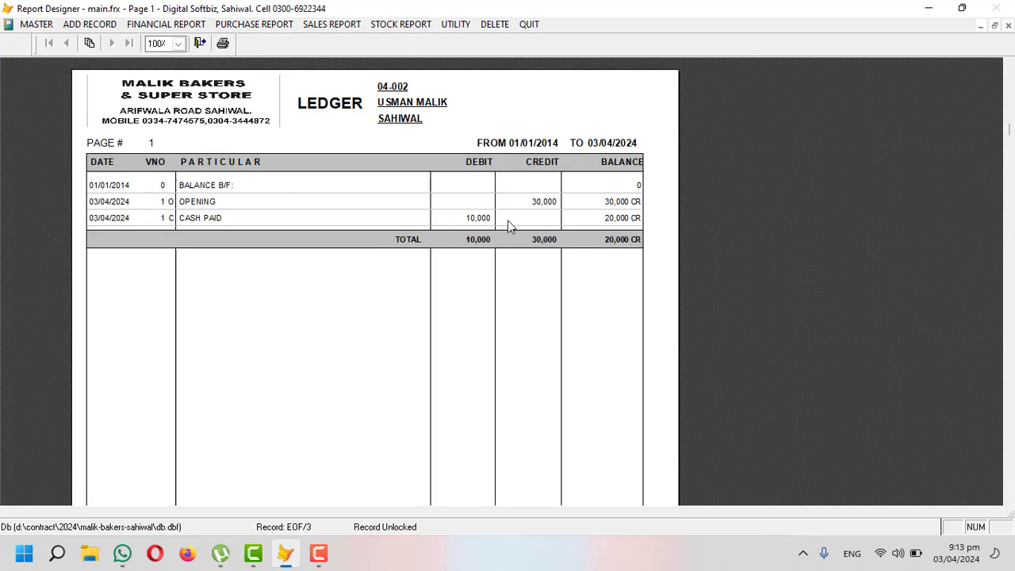
{"action": "key", "text": "Escape"}
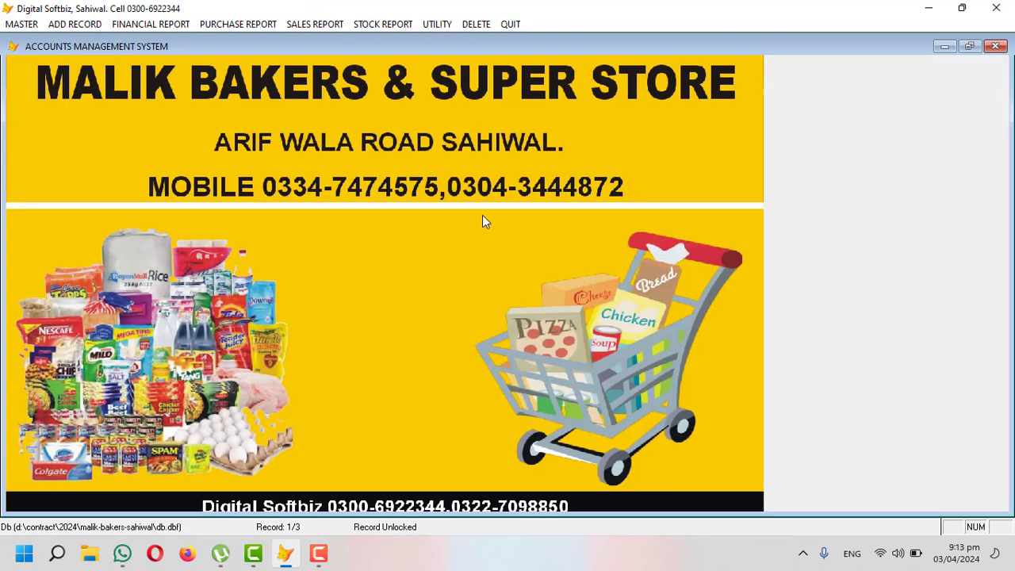
{"action": "left_click", "coordinate": [148, 24]}
{"action": "left_click", "coordinate": [180, 149]}
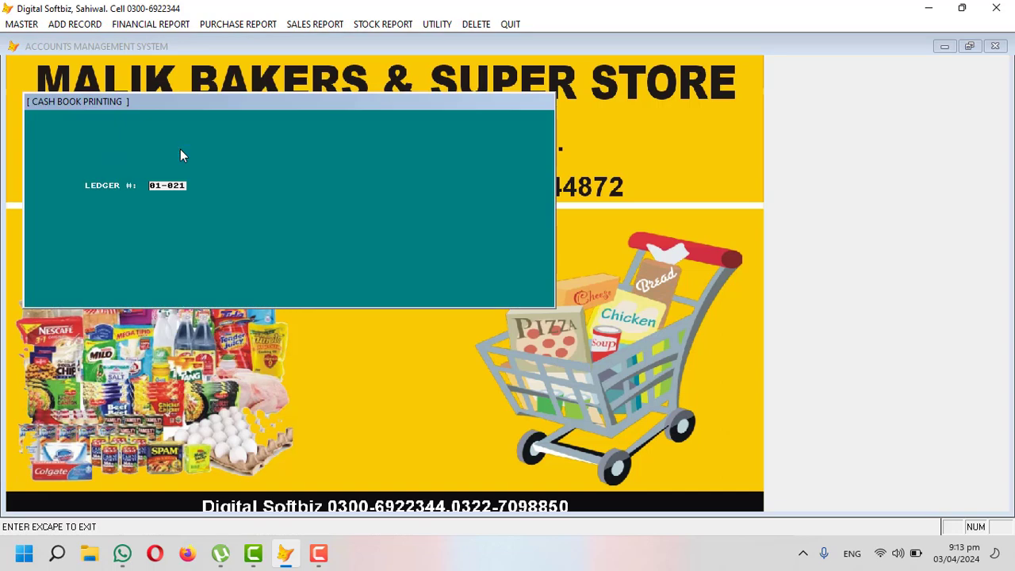
{"action": "key", "text": "Return"}
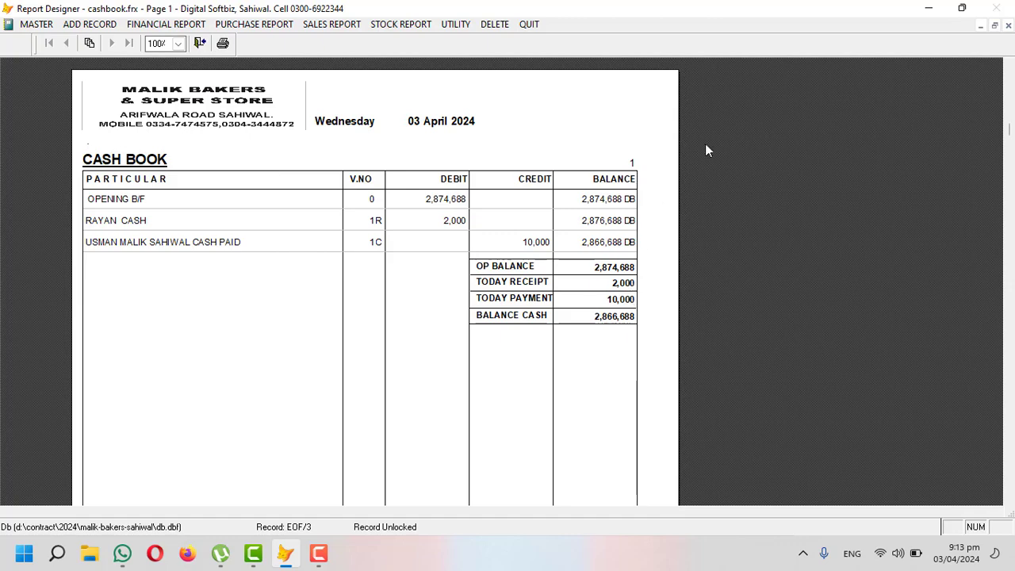
{"action": "left_click", "coordinate": [1007, 25]}
{"action": "key", "text": "Escape"}
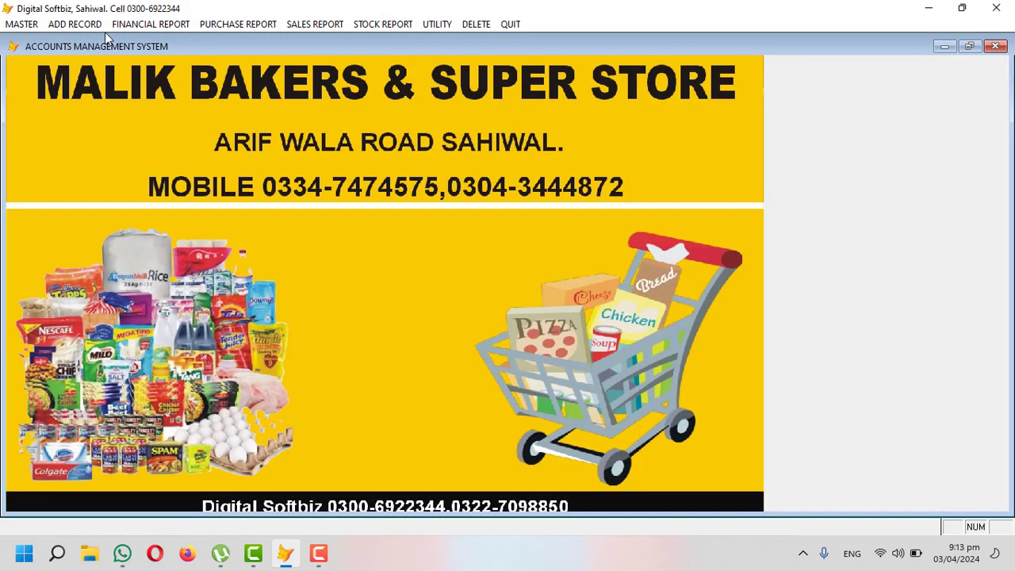
Step: Check the cash and bank group's code 01 in the full account groups list
{"action": "left_click", "coordinate": [82, 25]}
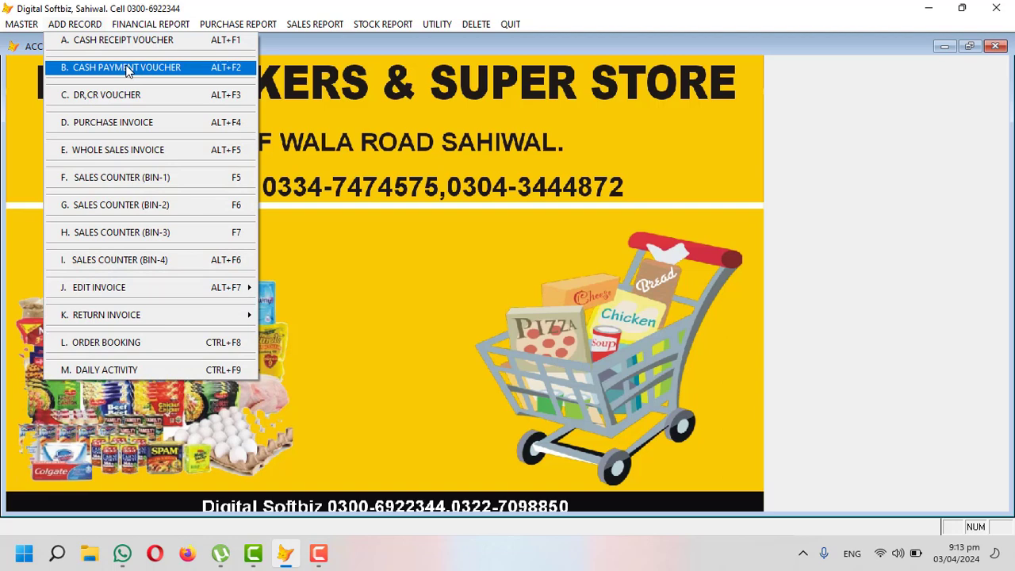
{"action": "left_click", "coordinate": [22, 25]}
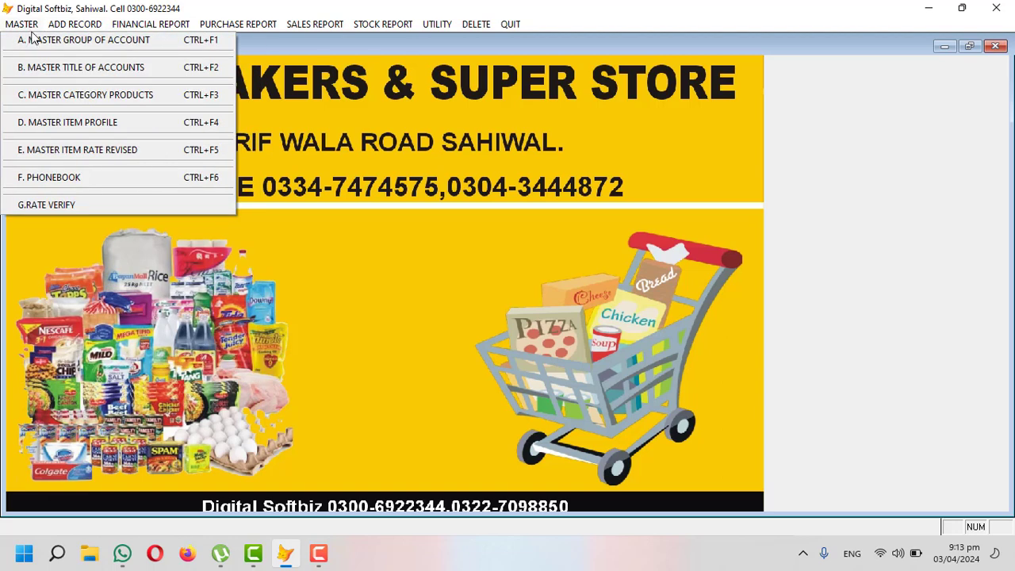
{"action": "left_click", "coordinate": [67, 42]}
{"action": "left_click", "coordinate": [512, 386]}
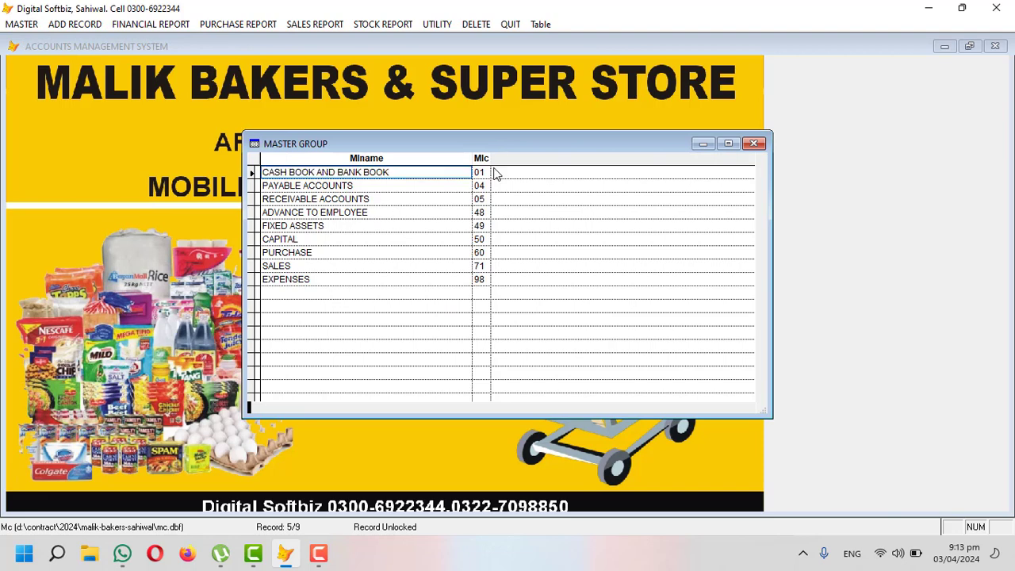
{"action": "left_click", "coordinate": [484, 172]}
{"action": "left_click", "coordinate": [753, 144]}
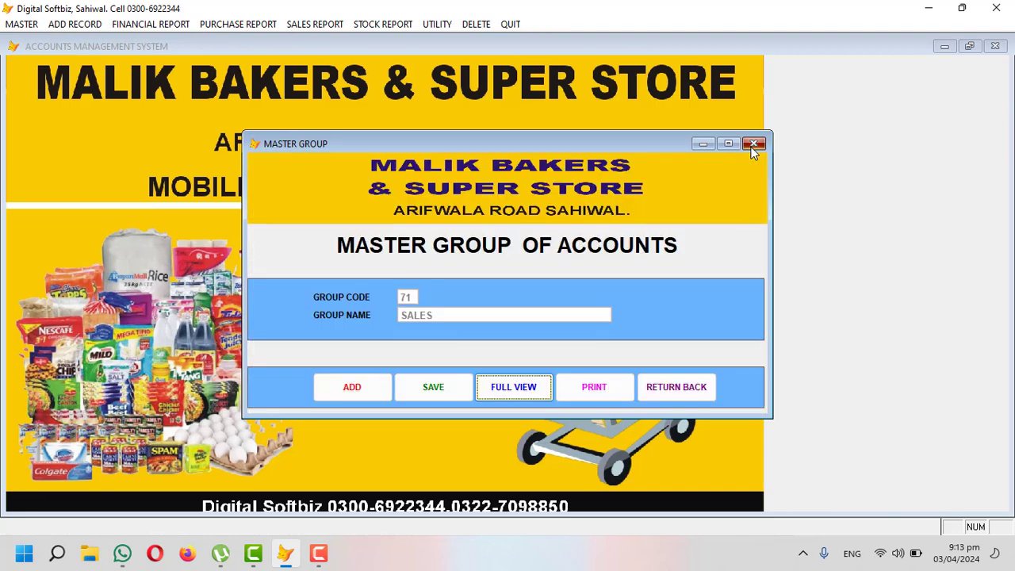
{"action": "left_click", "coordinate": [753, 144]}
Step: Create account 01-001 MEEZAN BANK with a 500,000 opening debit and save it
{"action": "left_click", "coordinate": [26, 24]}
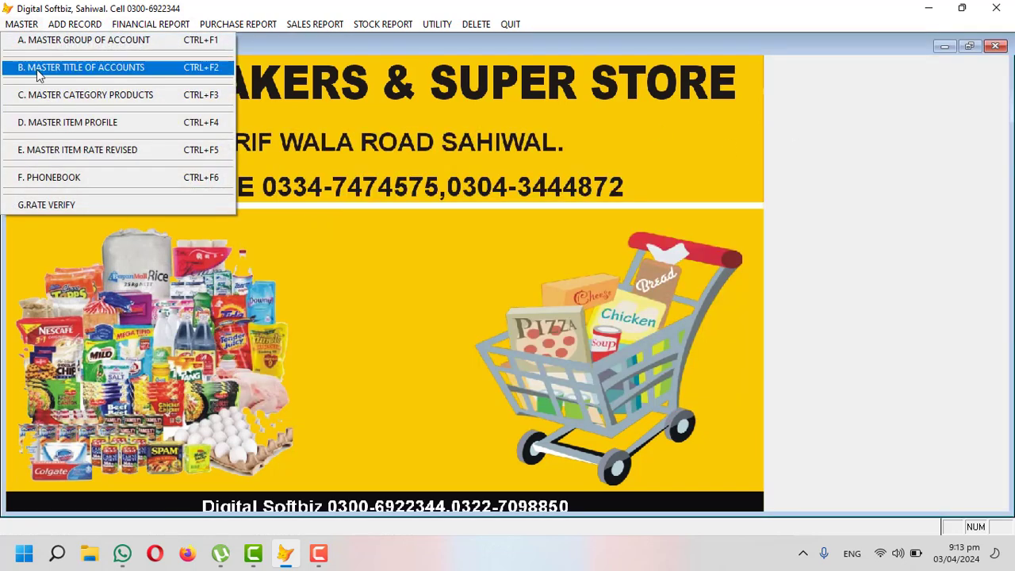
{"action": "left_click", "coordinate": [113, 76]}
{"action": "left_click", "coordinate": [322, 455]}
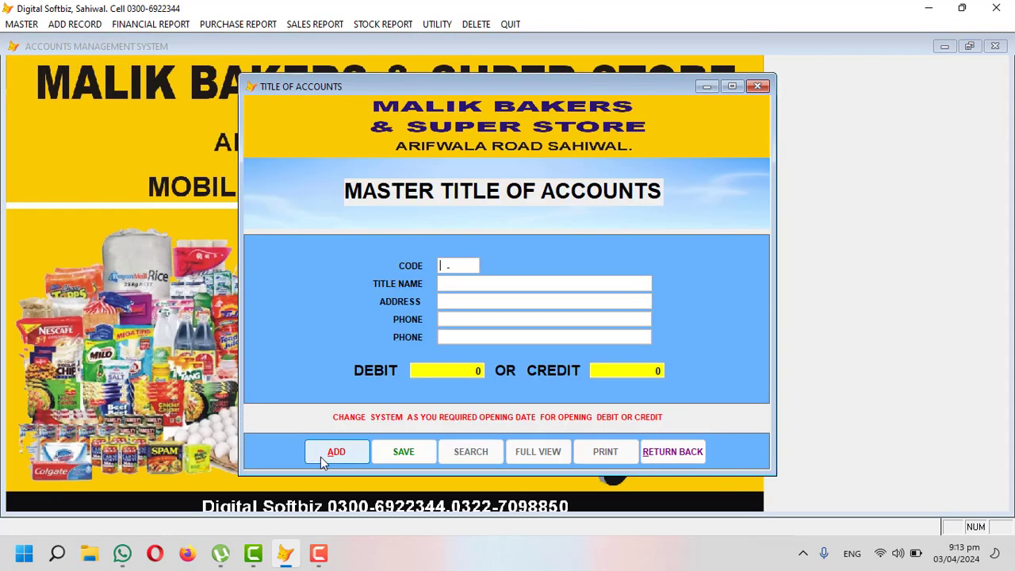
{"action": "type", "text": "01"}
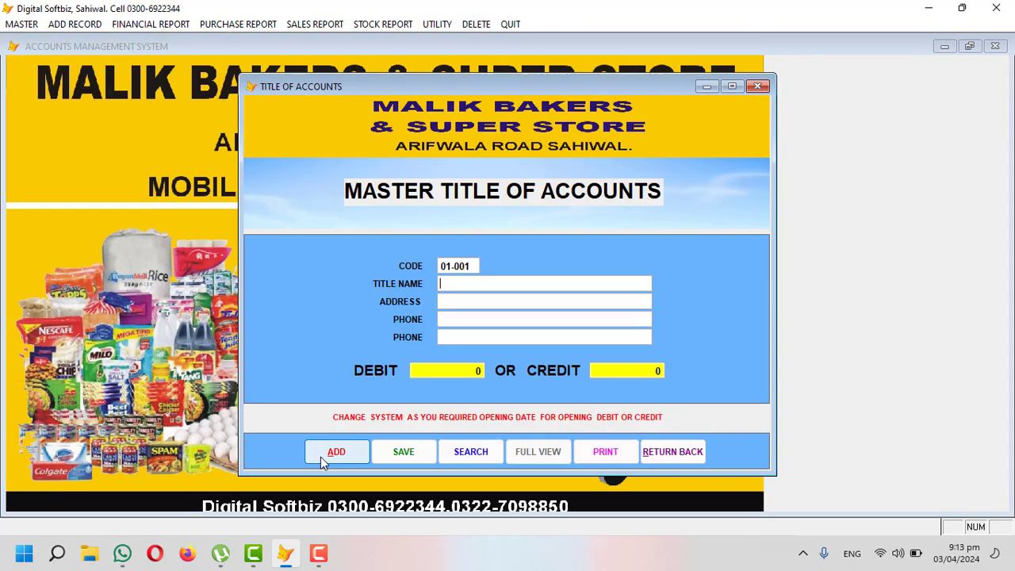
{"action": "type", "text": "001MEE"}
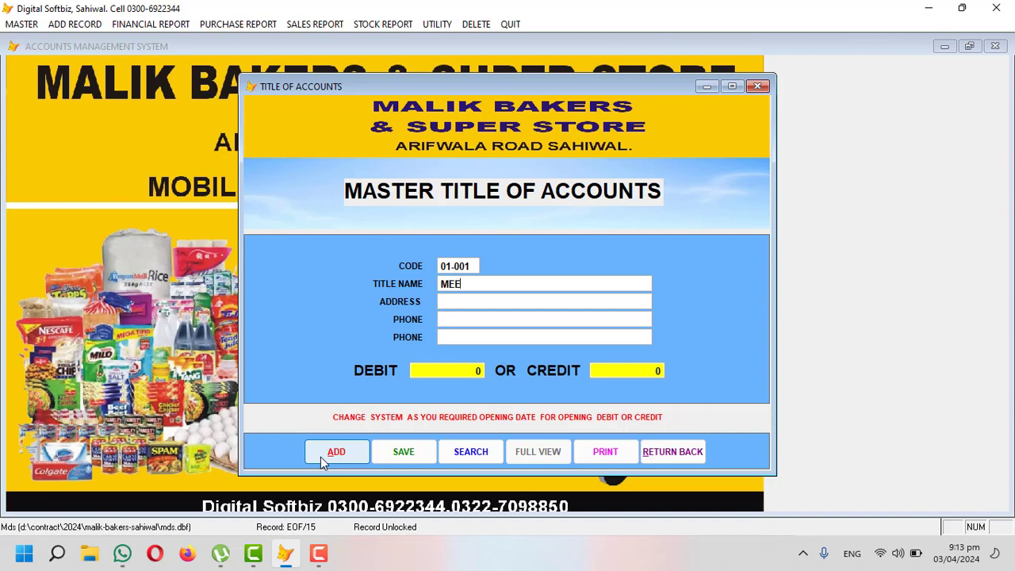
{"action": "type", "text": "ZAN BA"}
{"action": "key", "text": "Return"}
{"action": "key", "text": "Return"}
{"action": "type", "text": "5000.0"}
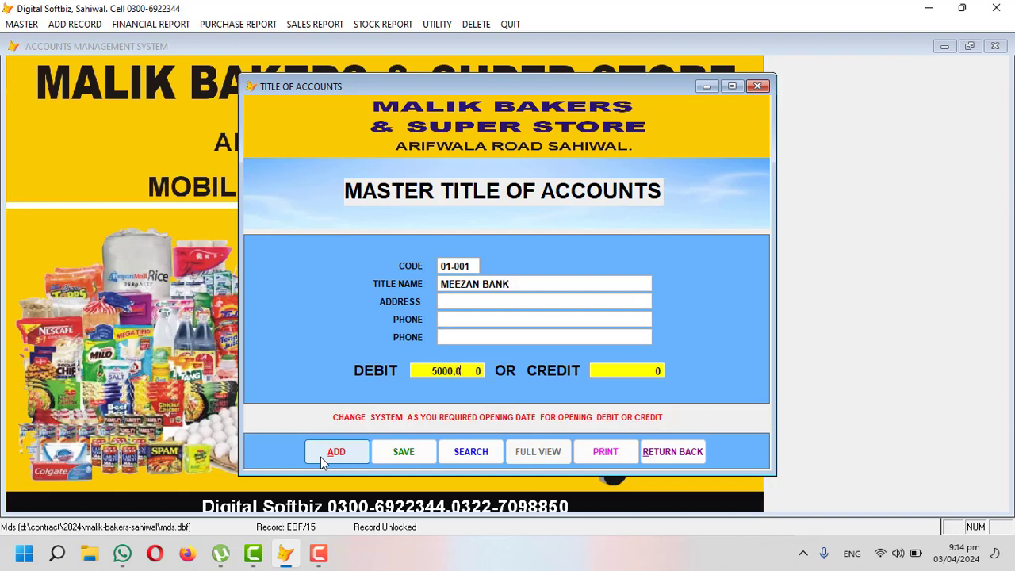
{"action": "type", "text": "0"}
{"action": "key", "text": "Return"}
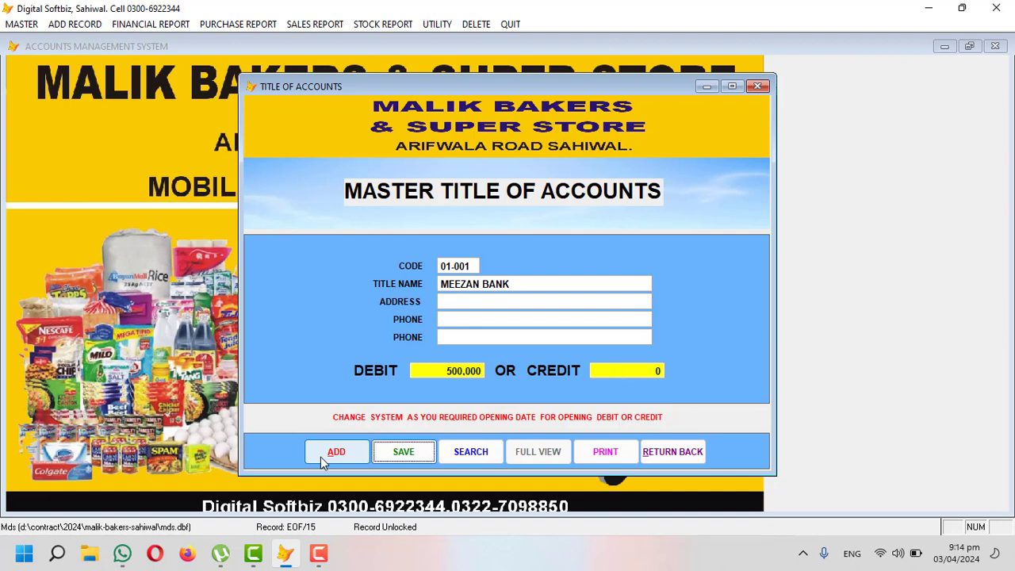
{"action": "key", "text": "Return"}
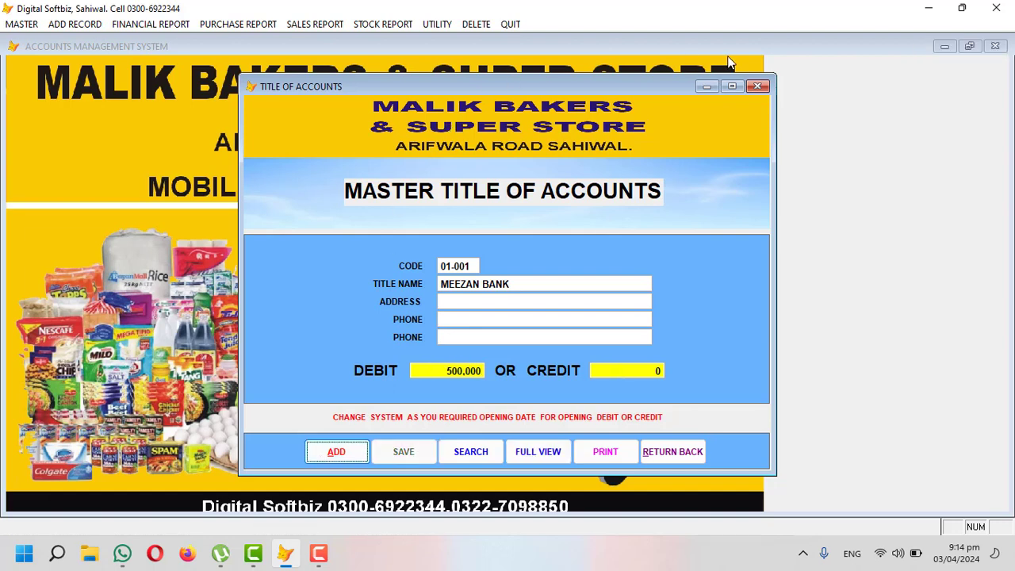
{"action": "left_click", "coordinate": [748, 87]}
{"action": "left_click", "coordinate": [75, 25]}
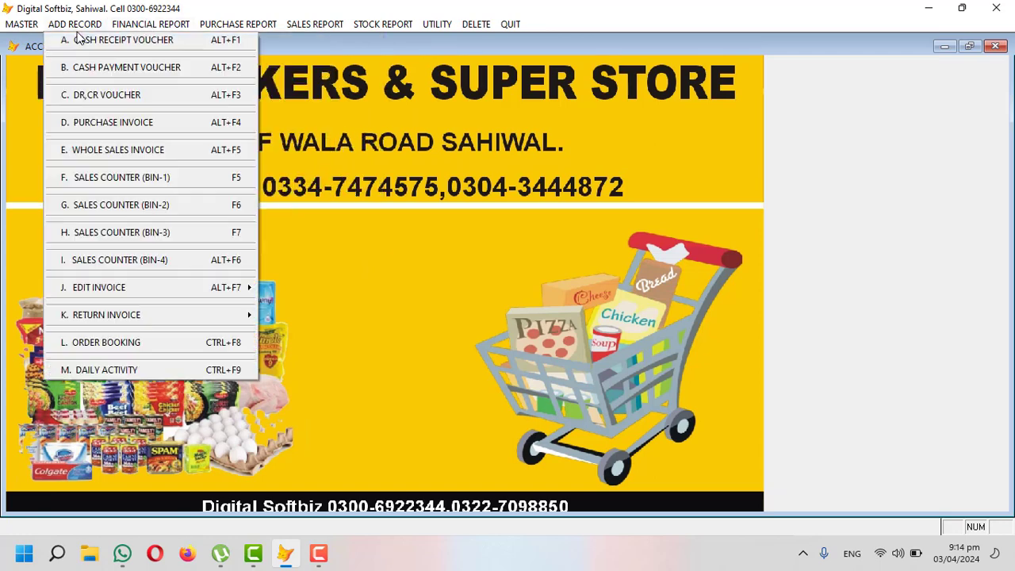
Step: Save a voucher paying 10,000 from MEEZAN BANK to account 04-002, with particulars 'online by cheuq'
{"action": "left_click", "coordinate": [137, 96]}
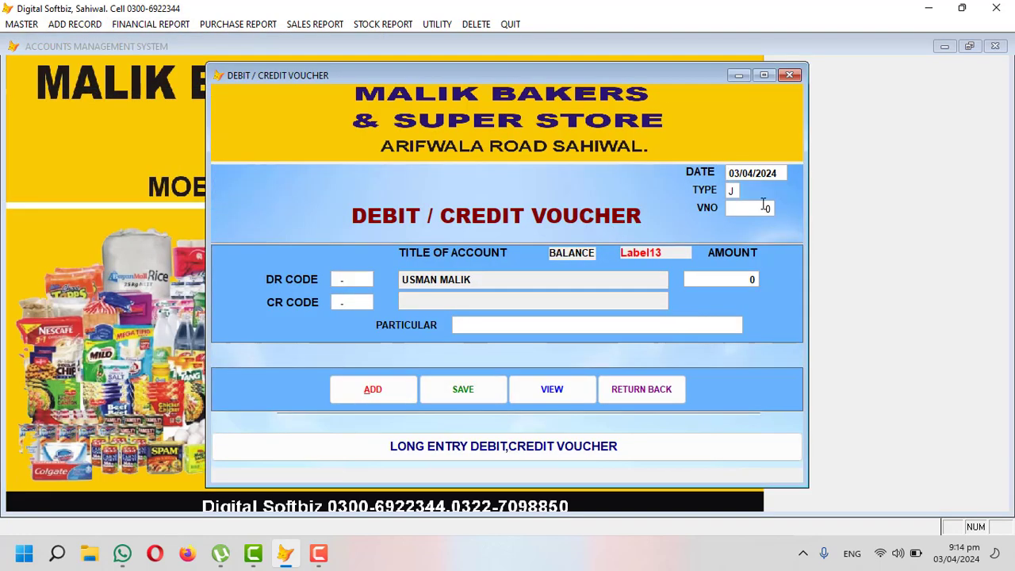
{"action": "key", "text": "Return"}
{"action": "key", "text": "Return"}
{"action": "key", "text": "Return"}
{"action": "key", "text": "Return"}
{"action": "type", "text": "USM"}
{"action": "key", "text": "Return"}
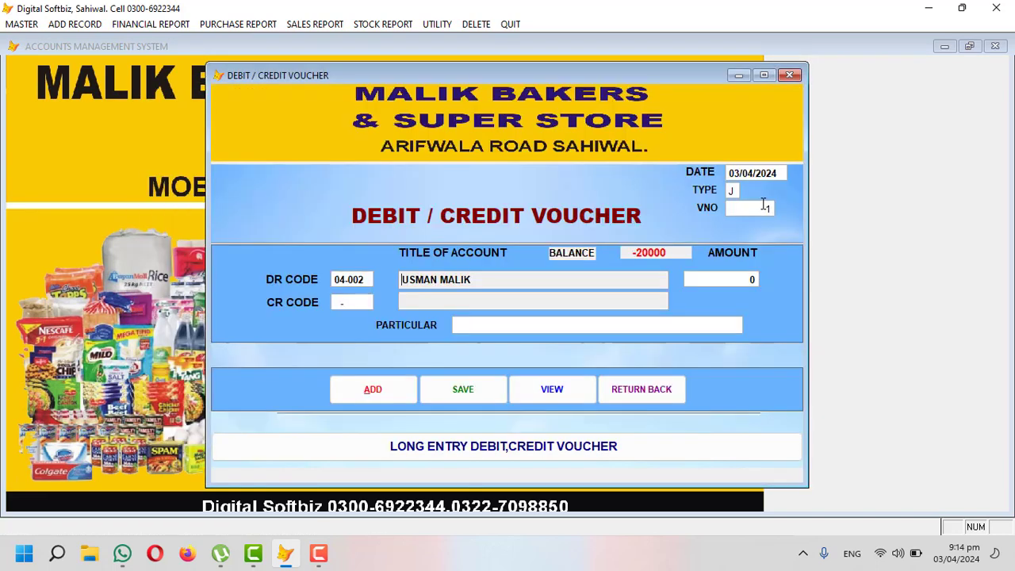
{"action": "key", "text": "Return"}
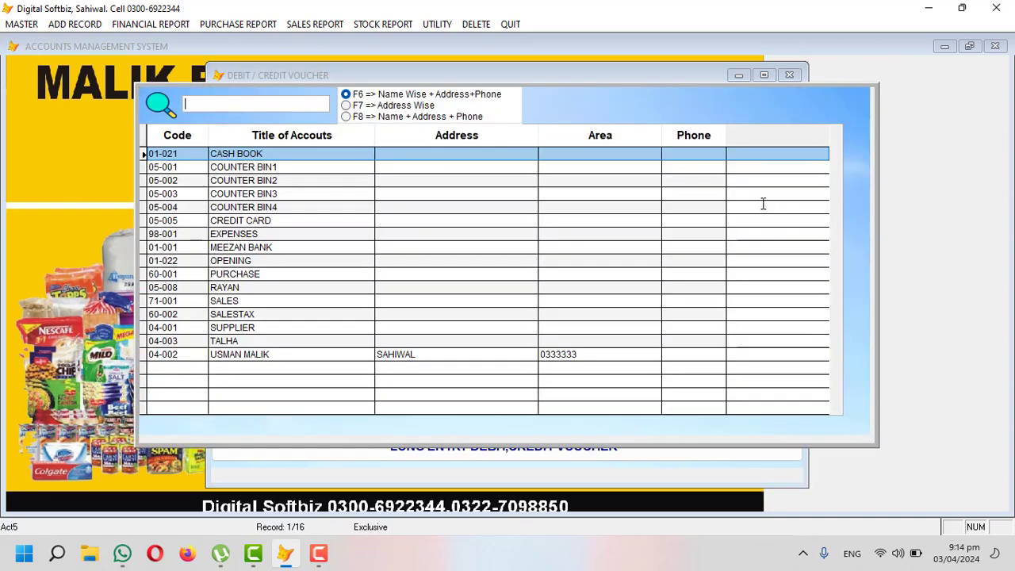
{"action": "type", "text": "ME"}
{"action": "key", "text": "Return"}
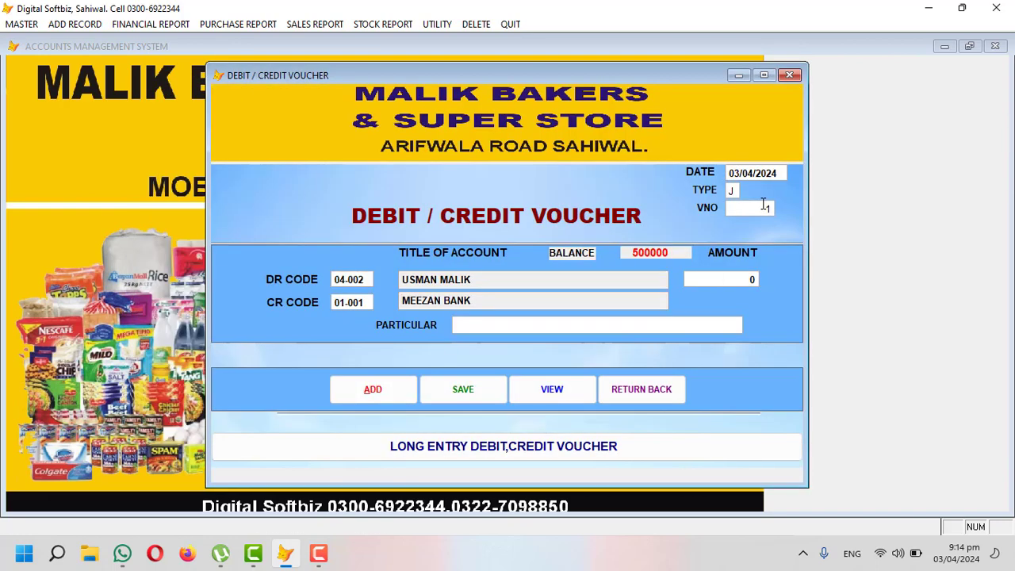
{"action": "type", "text": "10000"}
{"action": "key", "text": "Return"}
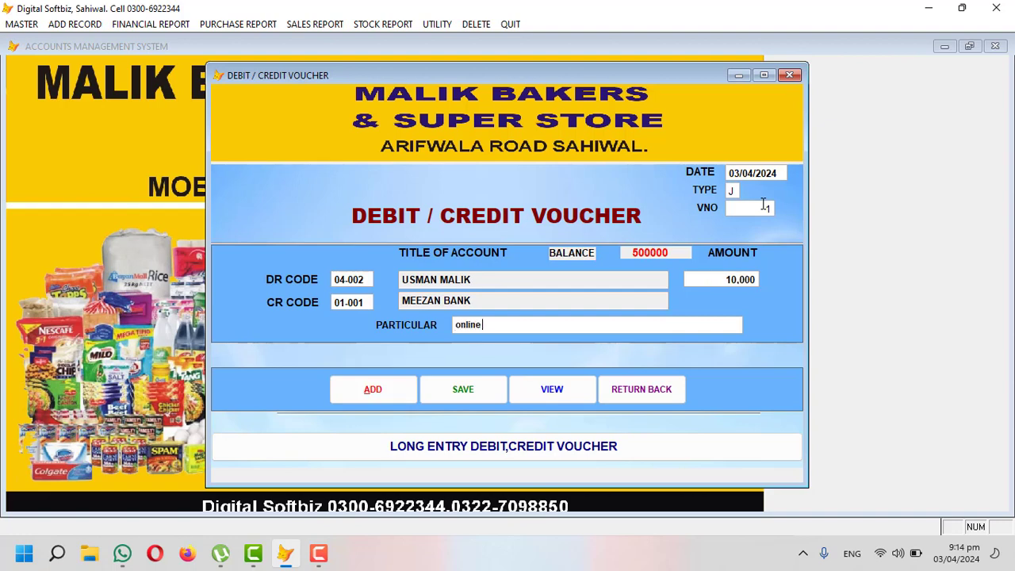
{"action": "type", "text": "online by cheuqe"}
{"action": "key", "text": "Return"}
{"action": "key", "text": "Return"}
Step: Save a second voucher of 5,000 into MEEZAN BANK from account 05-008, marked 'online', and close the form
{"action": "key", "text": "Return"}
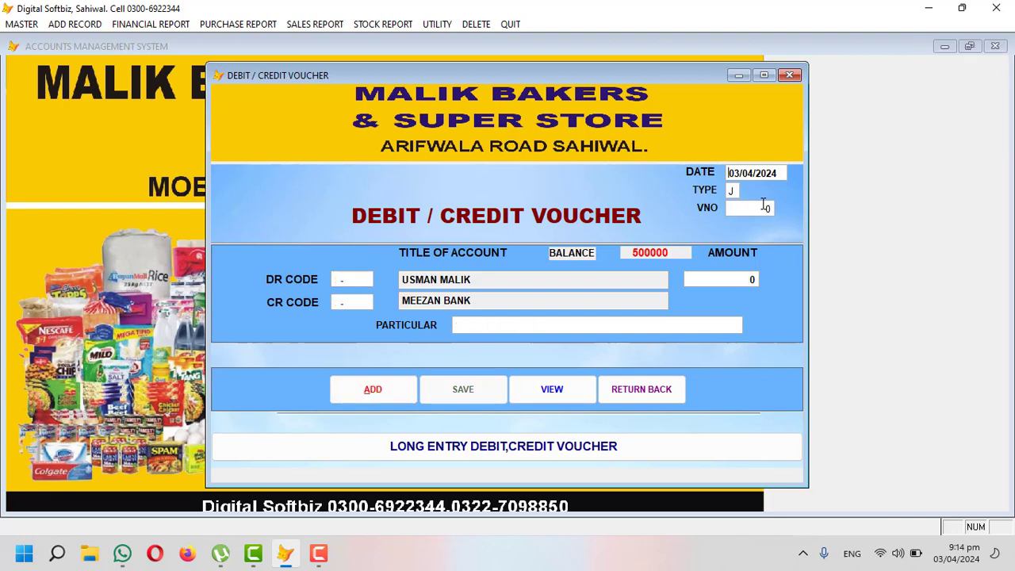
{"action": "key", "text": "Return"}
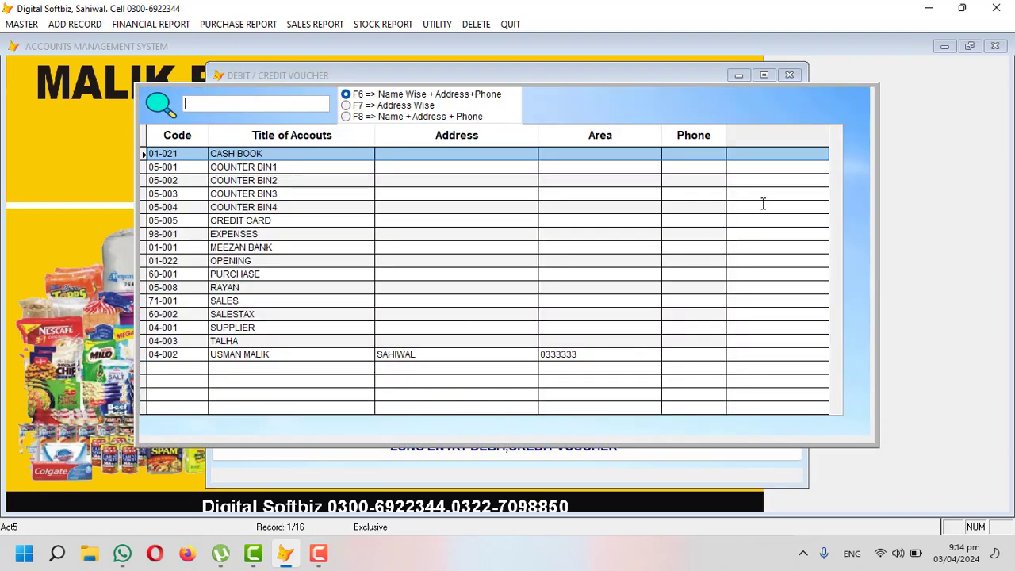
{"action": "type", "text": "ME"}
{"action": "key", "text": "Return"}
{"action": "key", "text": "Return"}
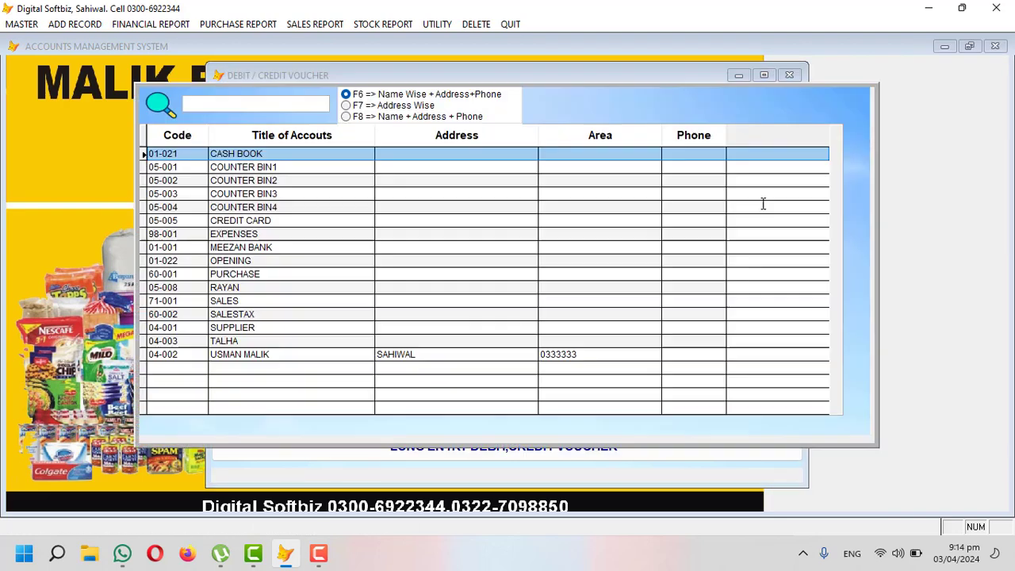
{"action": "key", "text": "Return"}
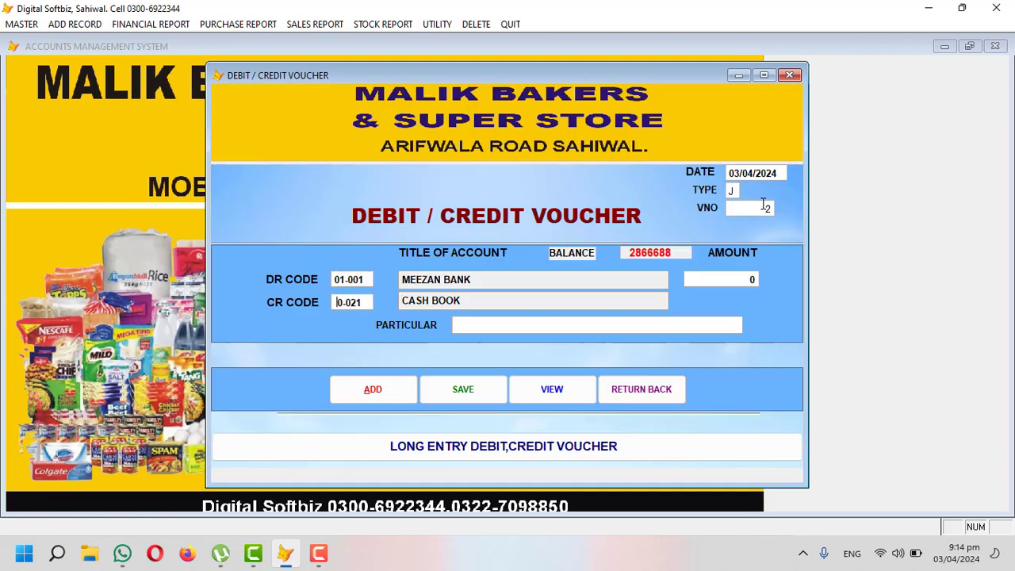
{"action": "key", "text": "Return"}
{"action": "type", "text": "RAYAN"}
{"action": "key", "text": "Return"}
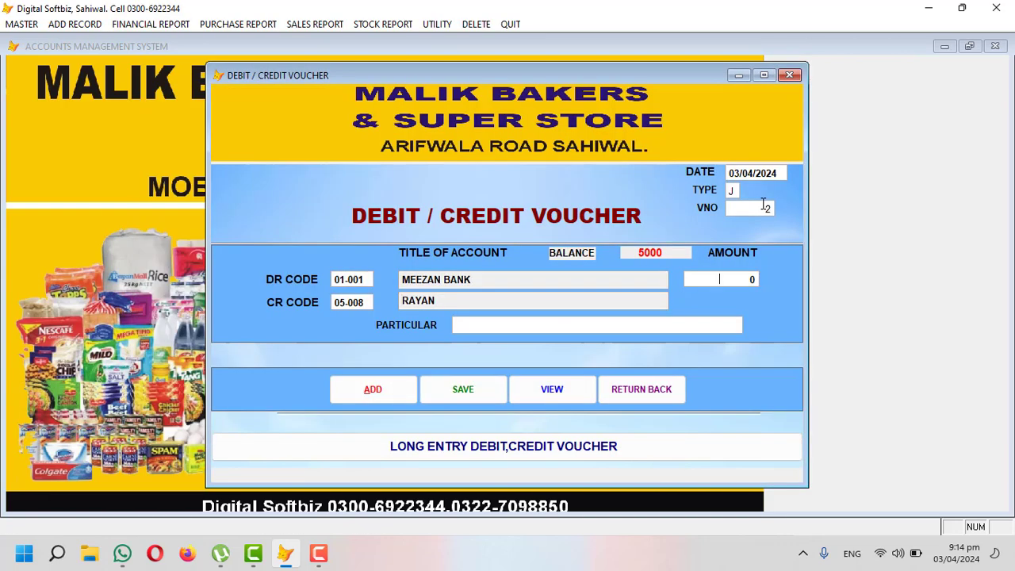
{"action": "type", "text": "5000"}
{"action": "key", "text": "Return"}
{"action": "type", "text": "online"}
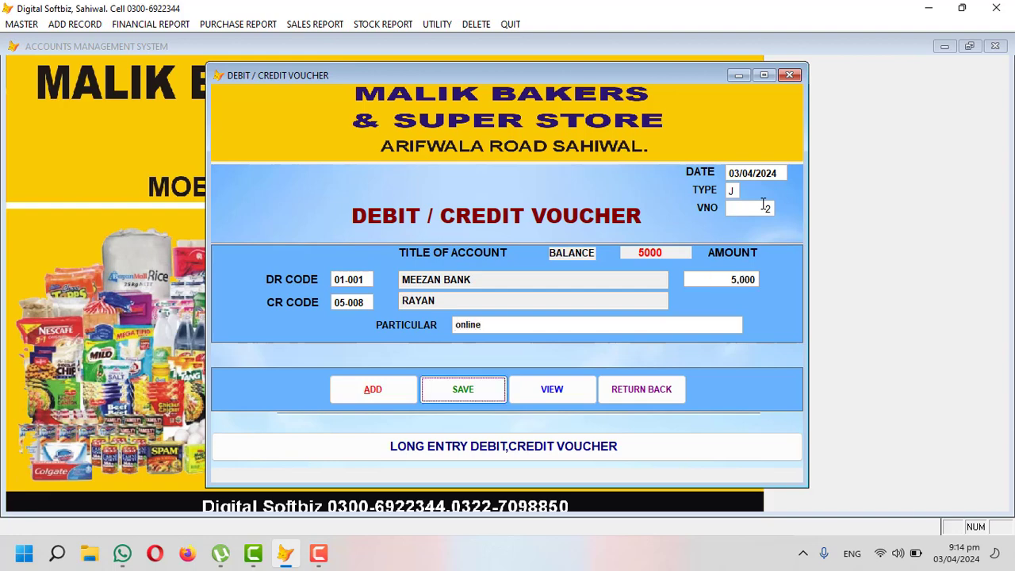
{"action": "key", "text": "Return"}
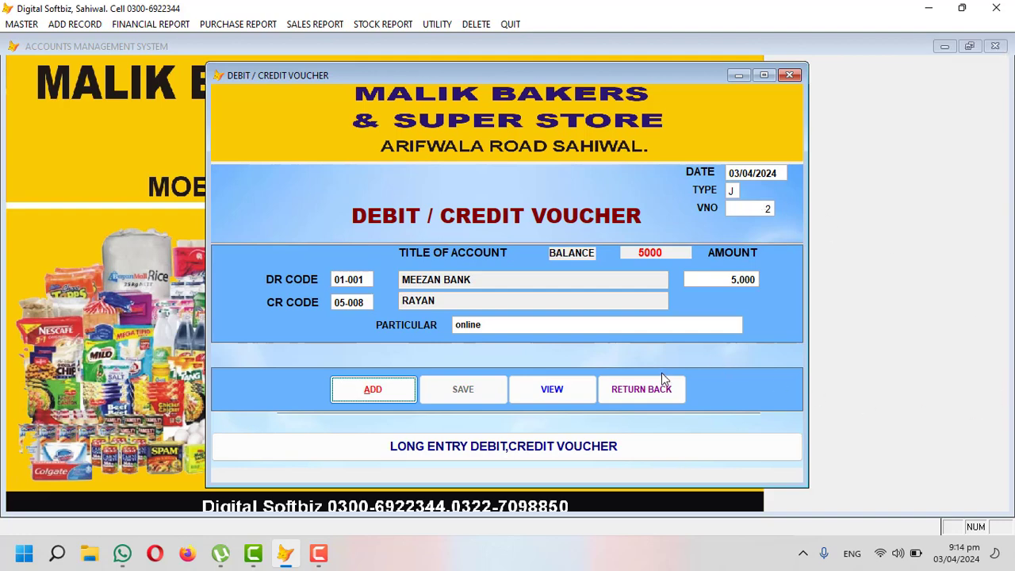
{"action": "left_click", "coordinate": [661, 388]}
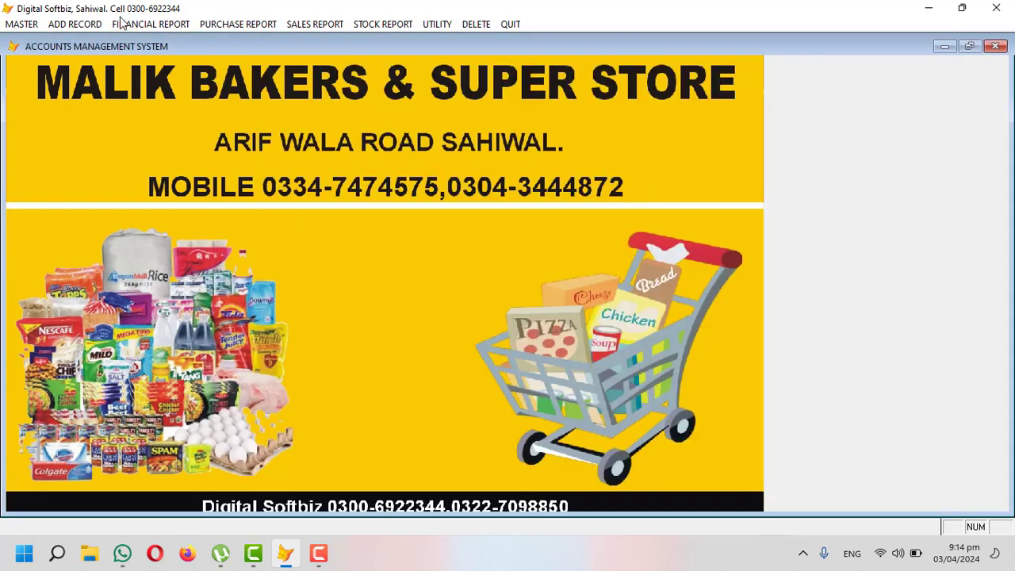
Step: Preview the cash book for ledger 01-021 and close the preview
{"action": "left_click", "coordinate": [122, 24]}
{"action": "left_click", "coordinate": [187, 149]}
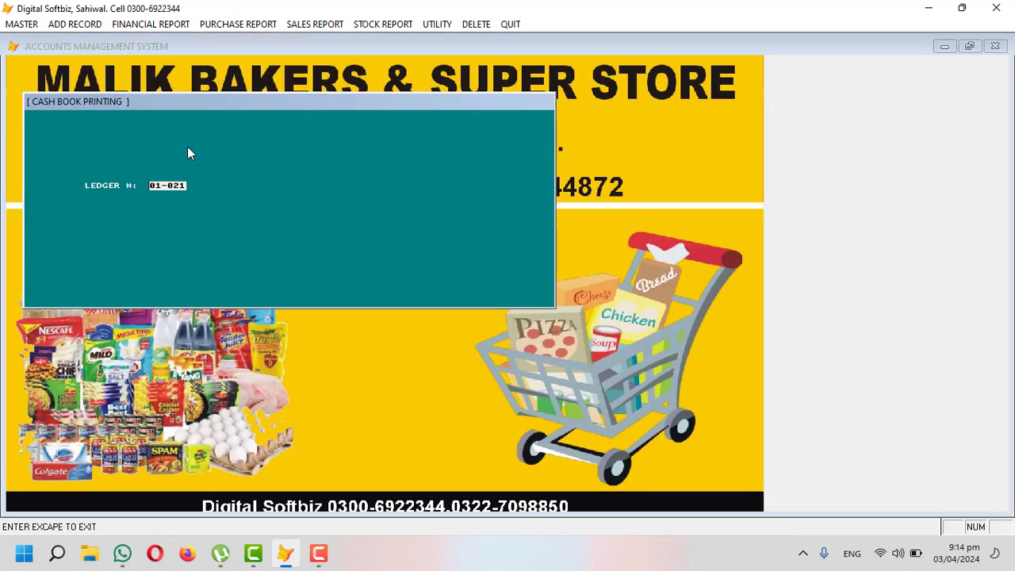
{"action": "key", "text": "Return"}
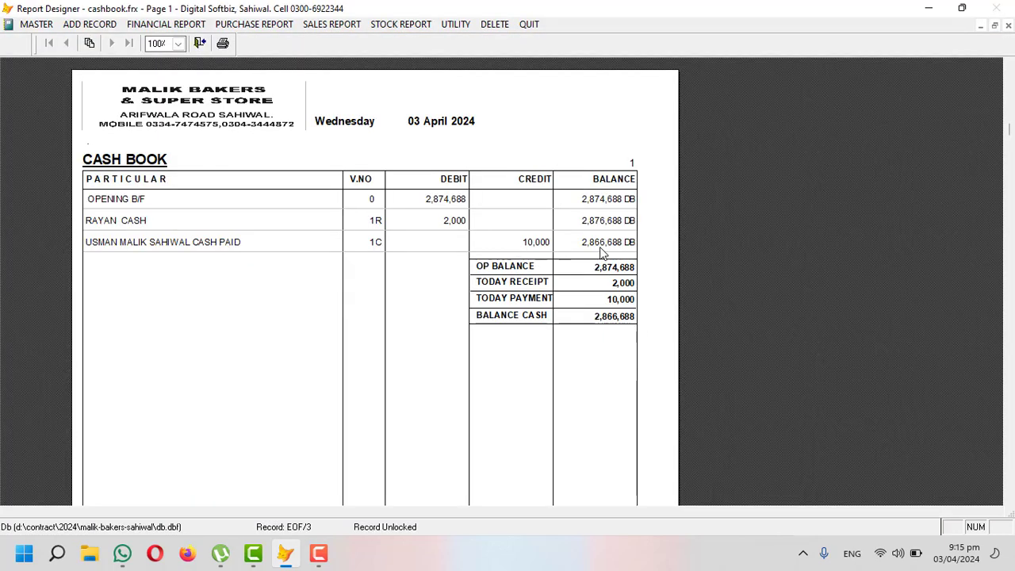
{"action": "key", "text": "Escape"}
{"action": "key", "text": "Escape"}
Step: Preview the MEEZAN BANK 01-001 ledger, showing a 495,000 debit balance, then close the preview and dialog
{"action": "left_click", "coordinate": [119, 25]}
{"action": "left_click", "coordinate": [143, 38]}
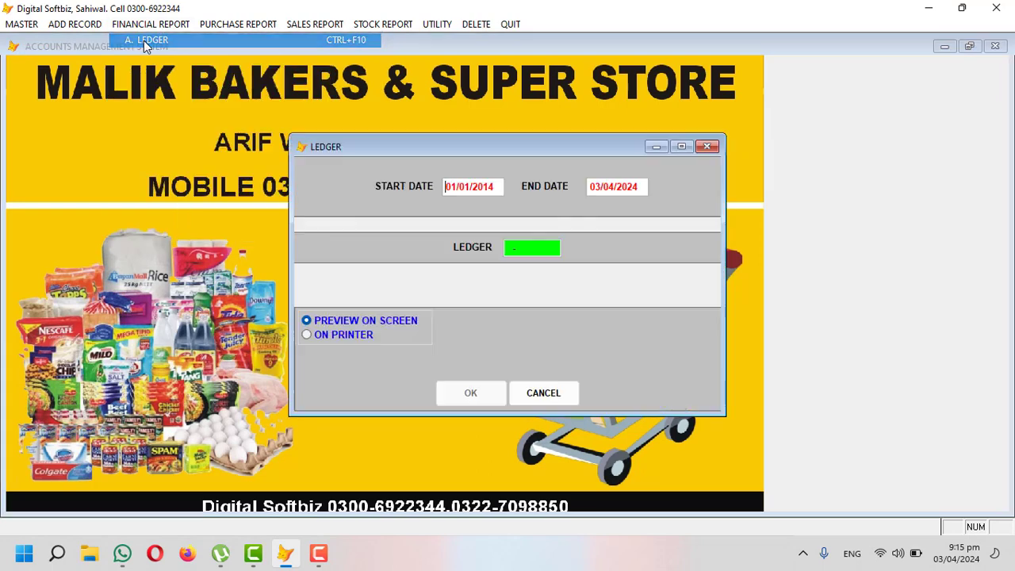
{"action": "key", "text": "Return"}
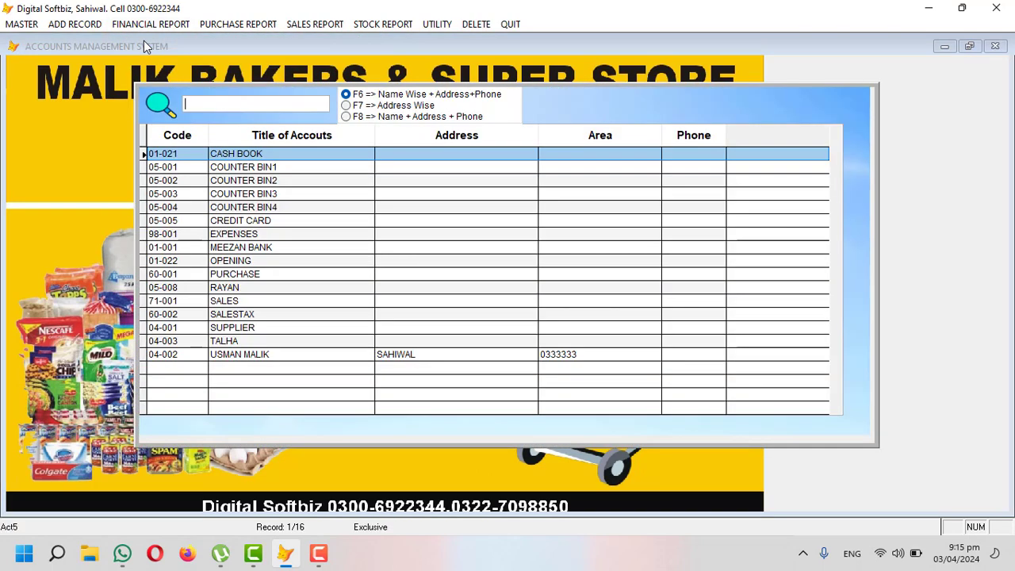
{"action": "type", "text": "MEE"}
{"action": "key", "text": "Return"}
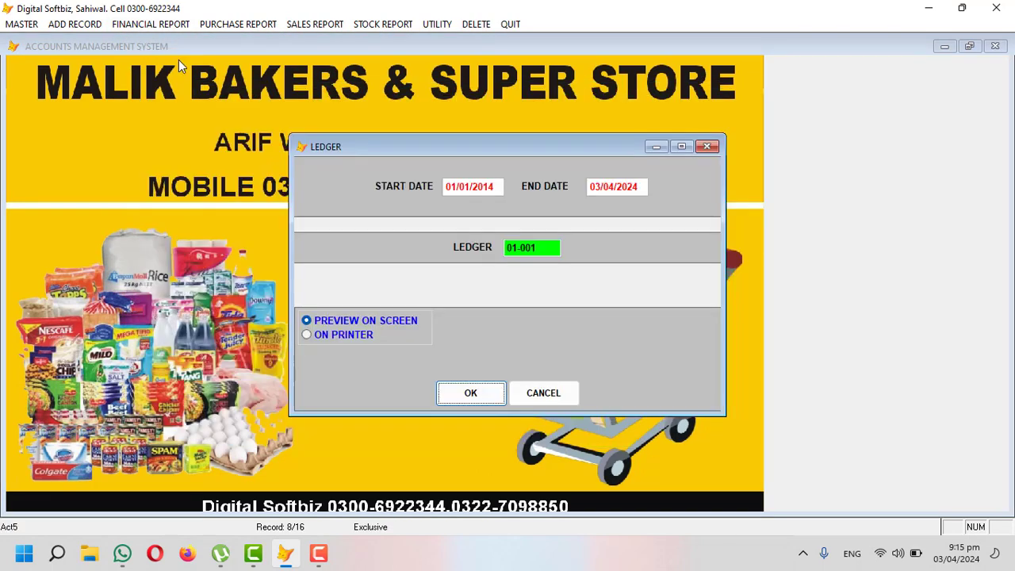
{"action": "key", "text": "Return"}
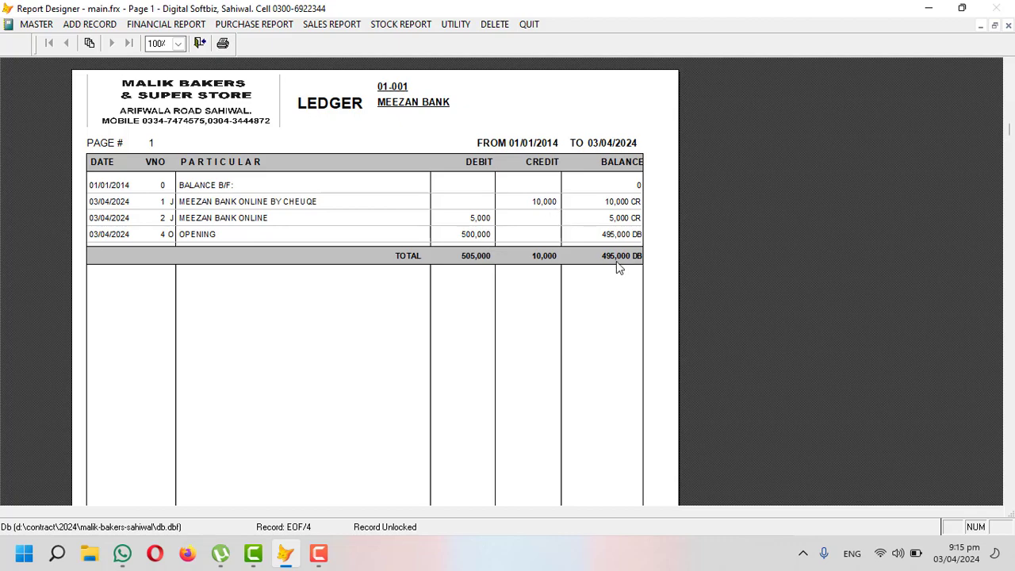
{"action": "key", "text": "Escape"}
{"action": "key", "text": "Escape"}
{"action": "left_click", "coordinate": [62, 31]}
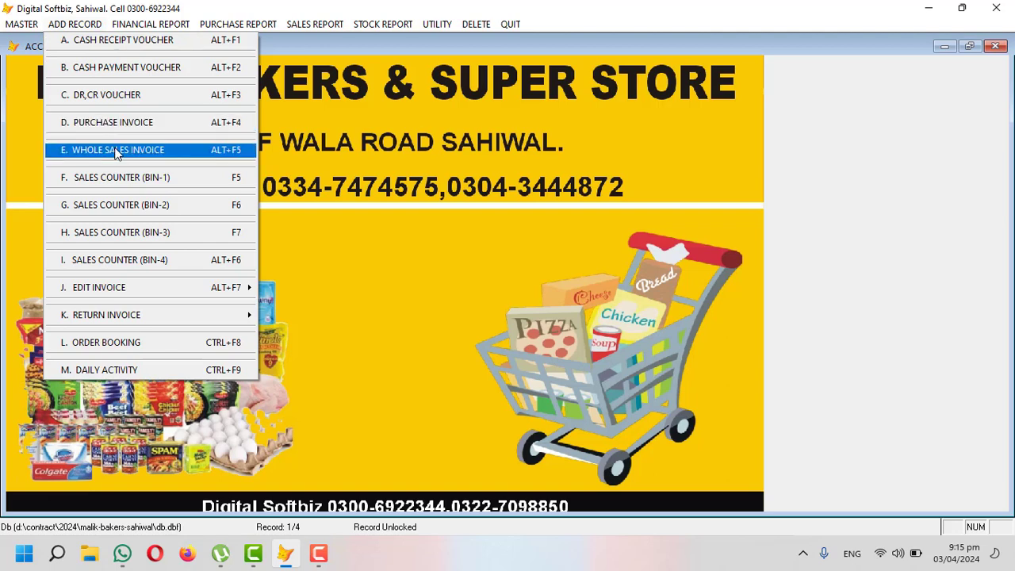
Step: Browse the full list of 116 brand codes in the Category Products Profile, past HAIR COLOR, LOCAL DEMAND and SASSO, then return to the form
{"action": "mouse_move", "coordinate": [24, 27]}
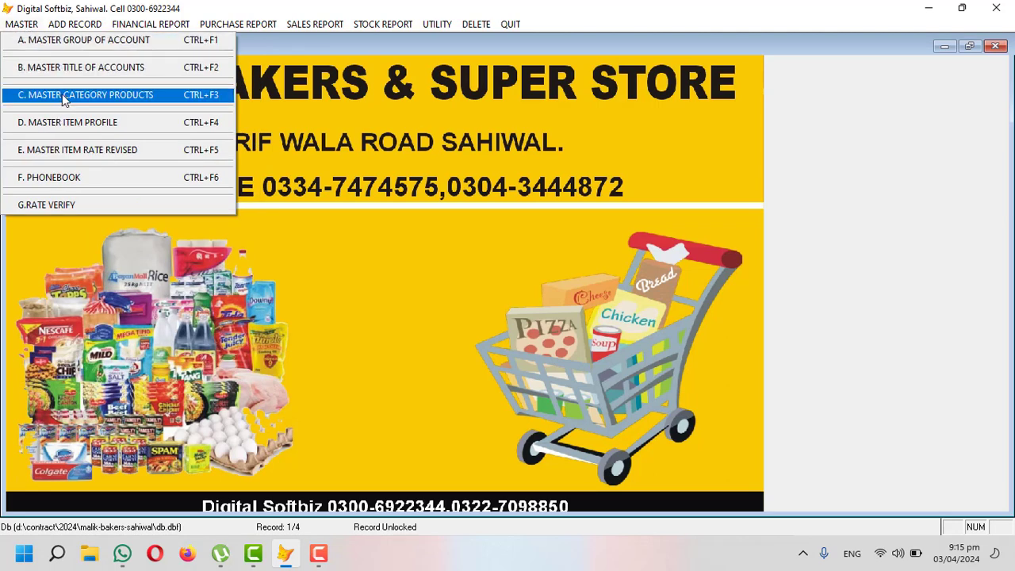
{"action": "left_click", "coordinate": [108, 95]}
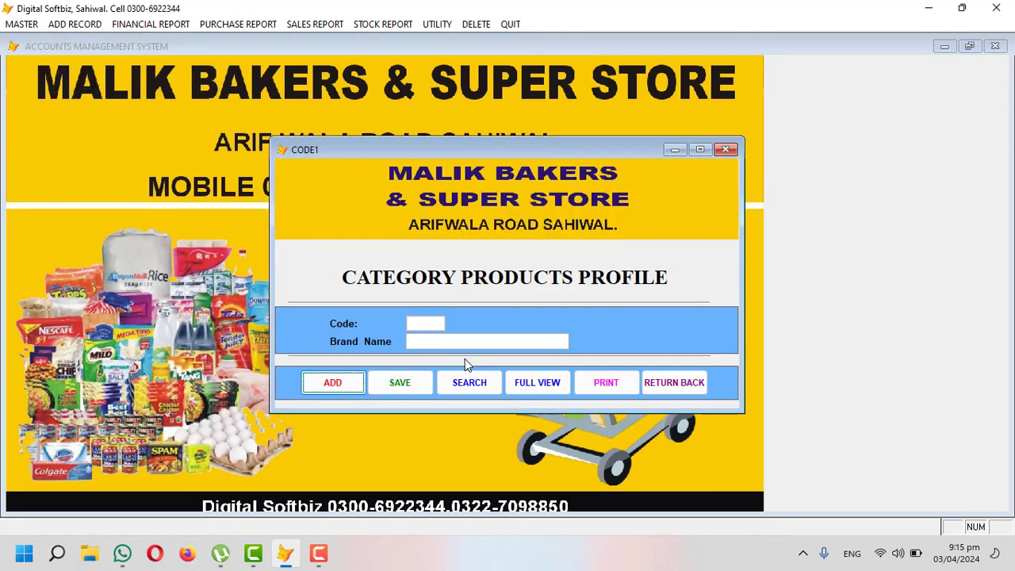
{"action": "left_click", "coordinate": [530, 381]}
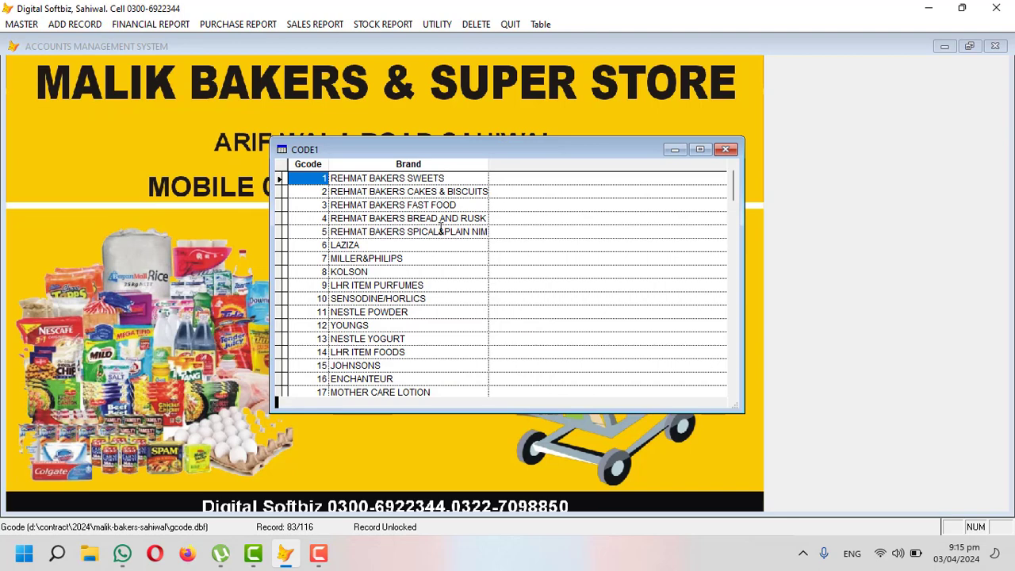
{"action": "scroll", "coordinate": [441, 229], "scroll_direction": "down", "scroll_amount": 6}
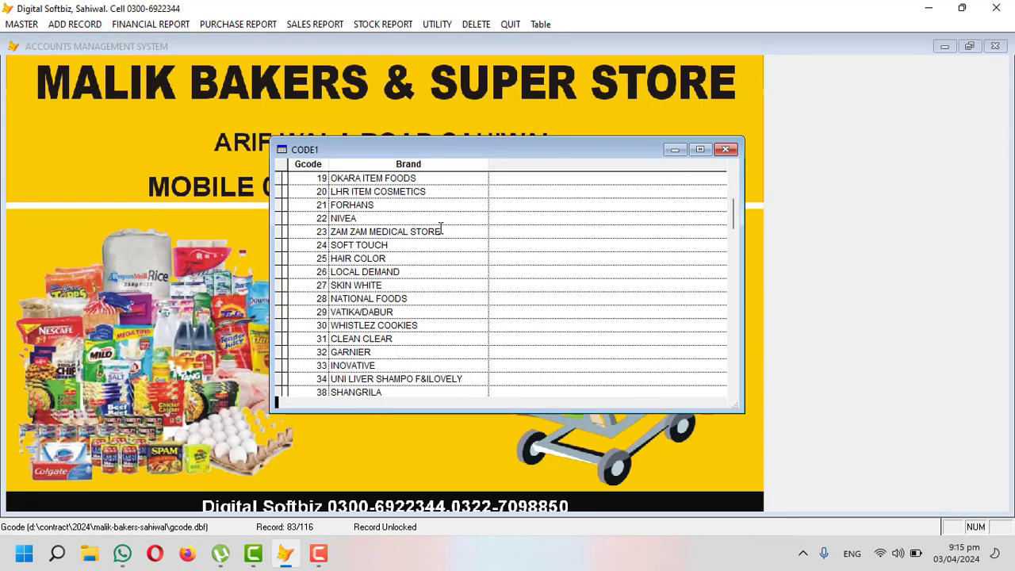
{"action": "scroll", "coordinate": [441, 229], "scroll_direction": "down", "scroll_amount": 1}
{"action": "left_click", "coordinate": [409, 221]}
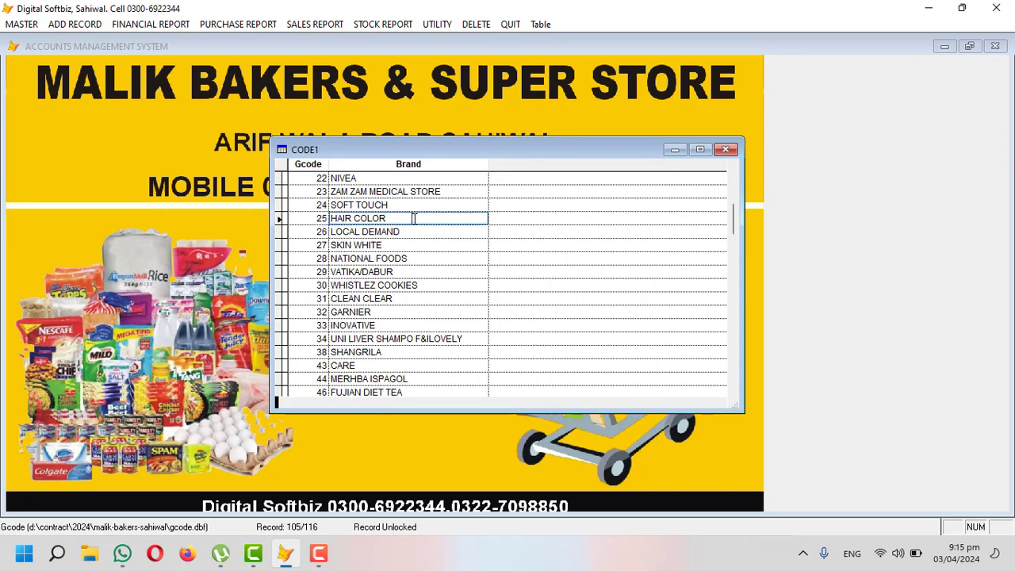
{"action": "left_click", "coordinate": [413, 232]}
{"action": "scroll", "coordinate": [414, 238], "scroll_direction": "down", "scroll_amount": 6}
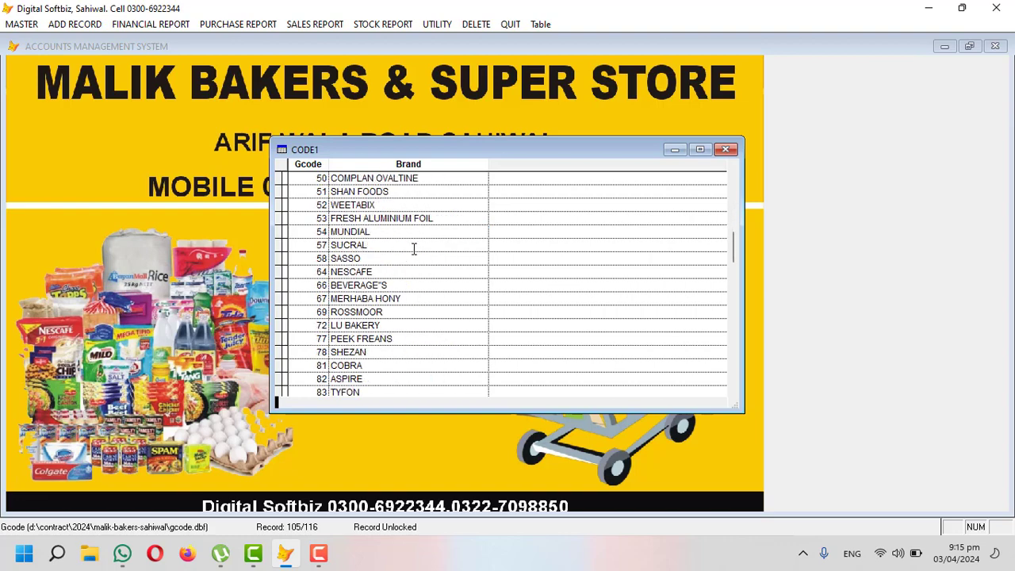
{"action": "left_click", "coordinate": [394, 262]}
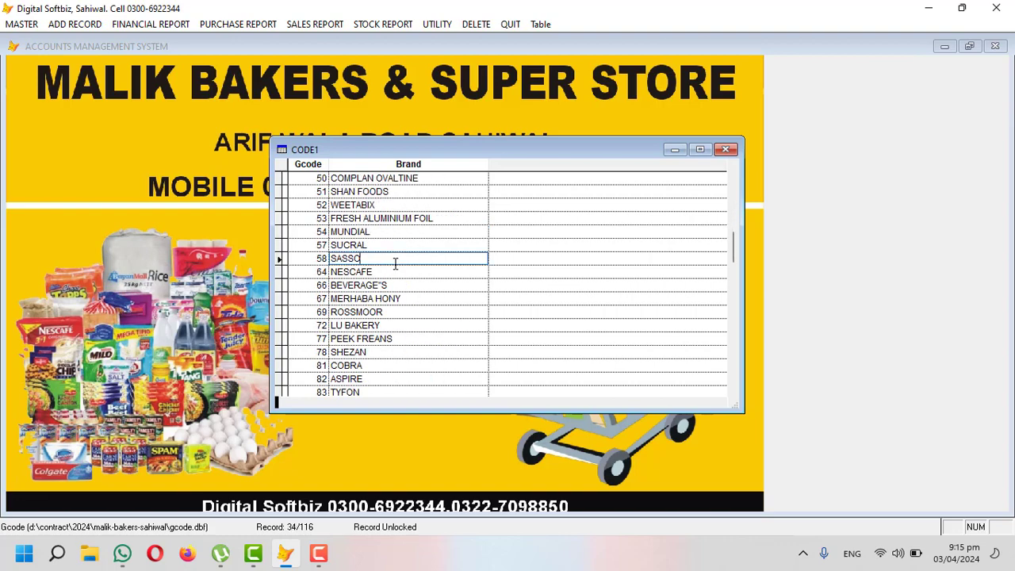
{"action": "scroll", "coordinate": [394, 264], "scroll_direction": "down", "scroll_amount": 15}
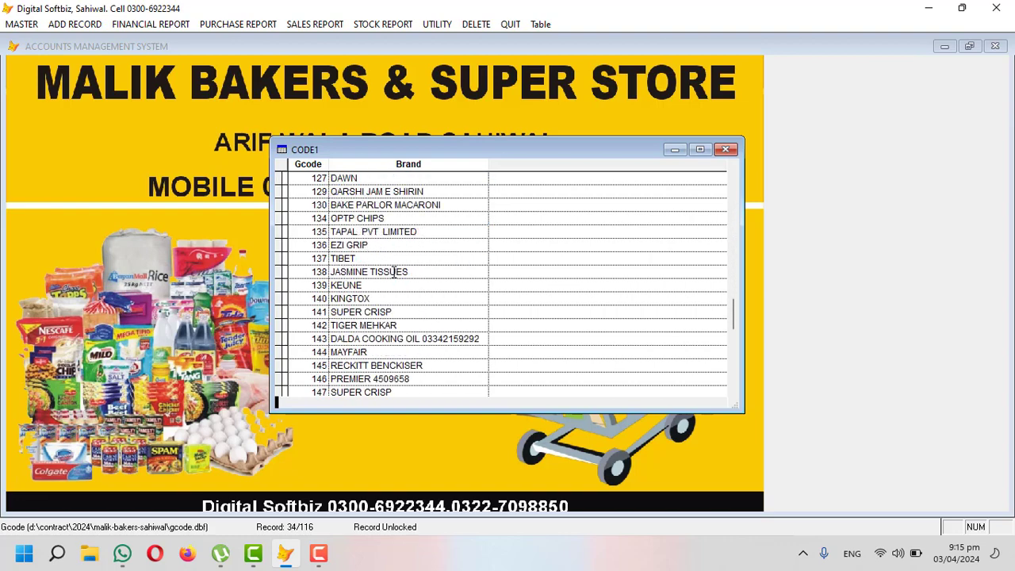
{"action": "scroll", "coordinate": [393, 272], "scroll_direction": "down", "scroll_amount": 7}
{"action": "key", "text": "Escape"}
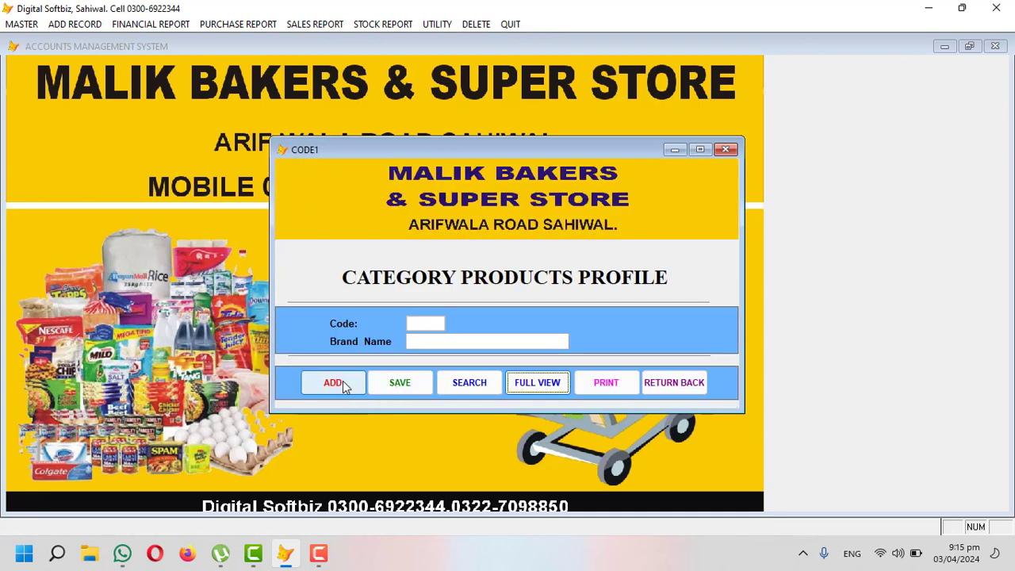
Step: Add category 160 SHAMPOO and enter SOAP as the next category name
{"action": "left_click", "coordinate": [332, 383]}
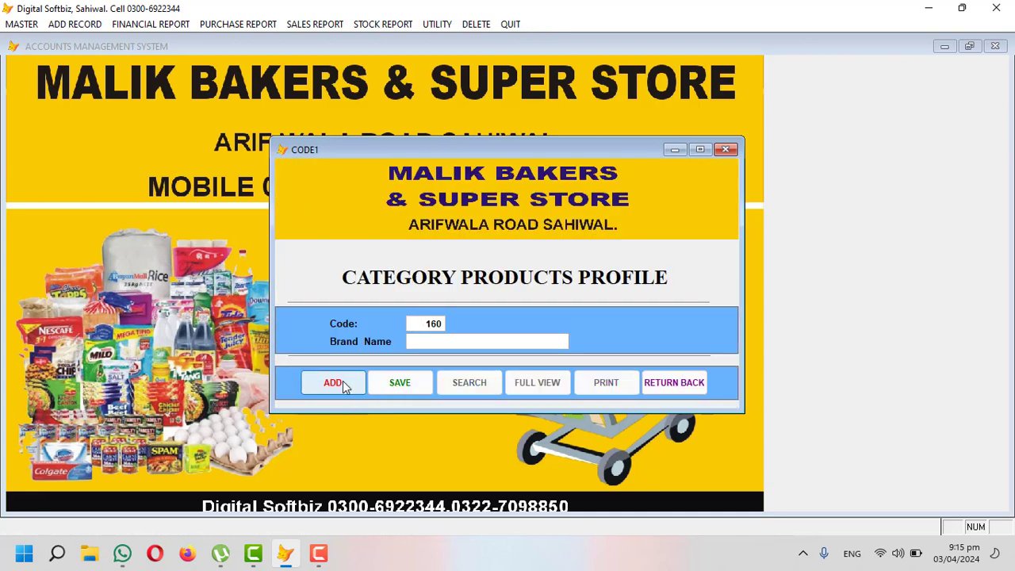
{"action": "type", "text": "SHAMPO"}
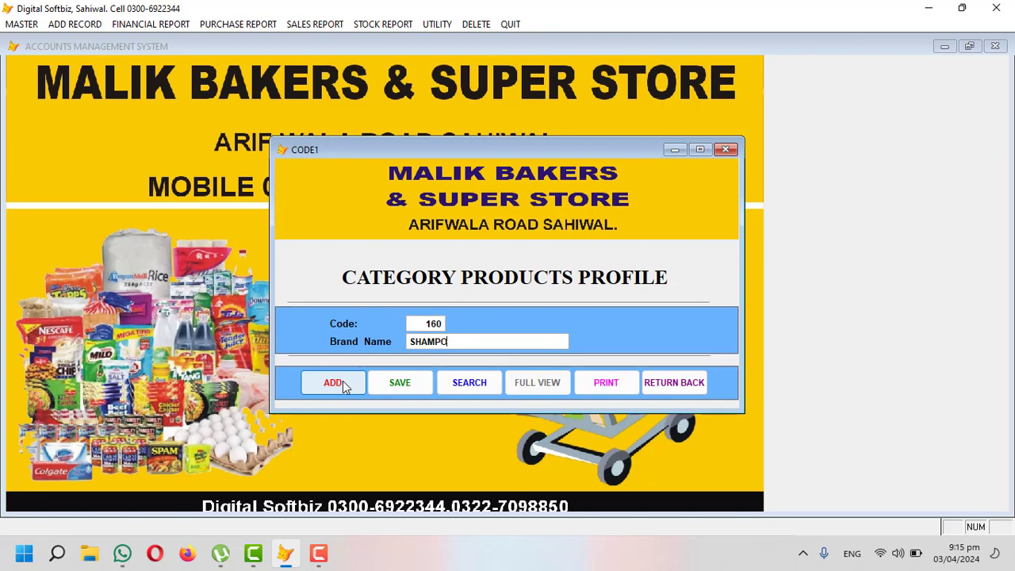
{"action": "type", "text": "O"}
{"action": "key", "text": "Tab"}
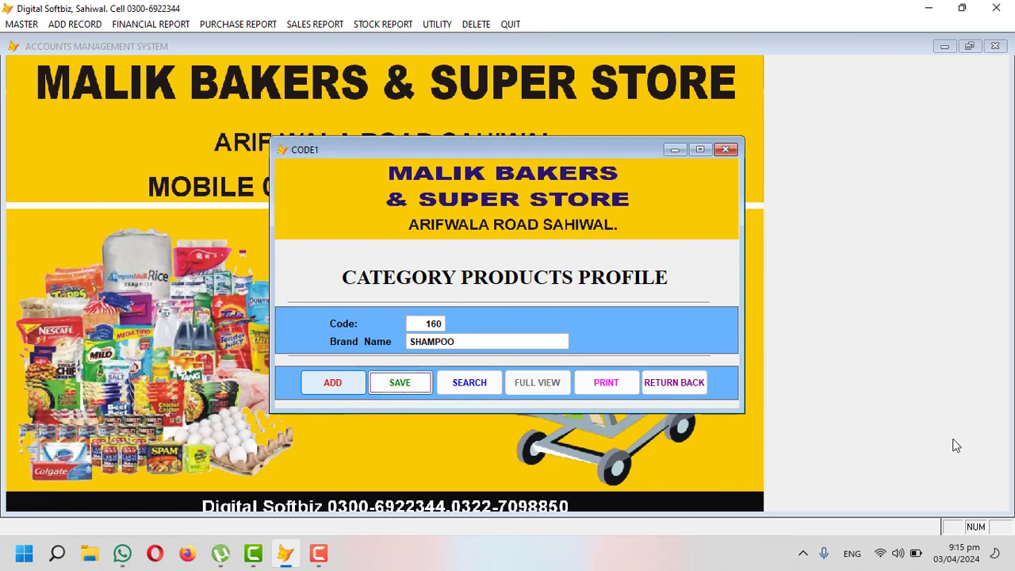
{"action": "left_click", "coordinate": [413, 388]}
{"action": "key", "text": "Return"}
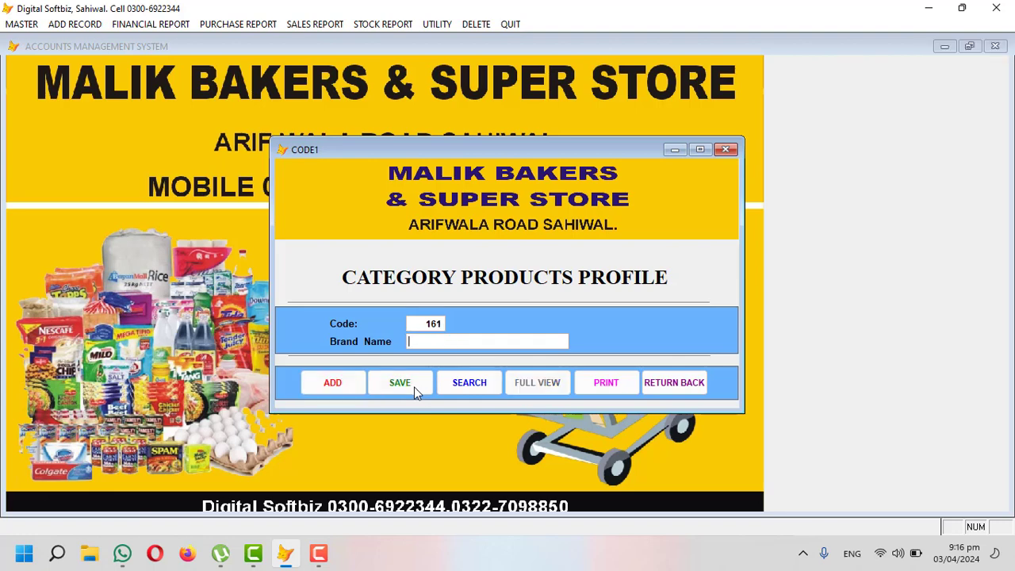
{"action": "type", "text": "SOAP"}
{"action": "key", "text": "Tab"}
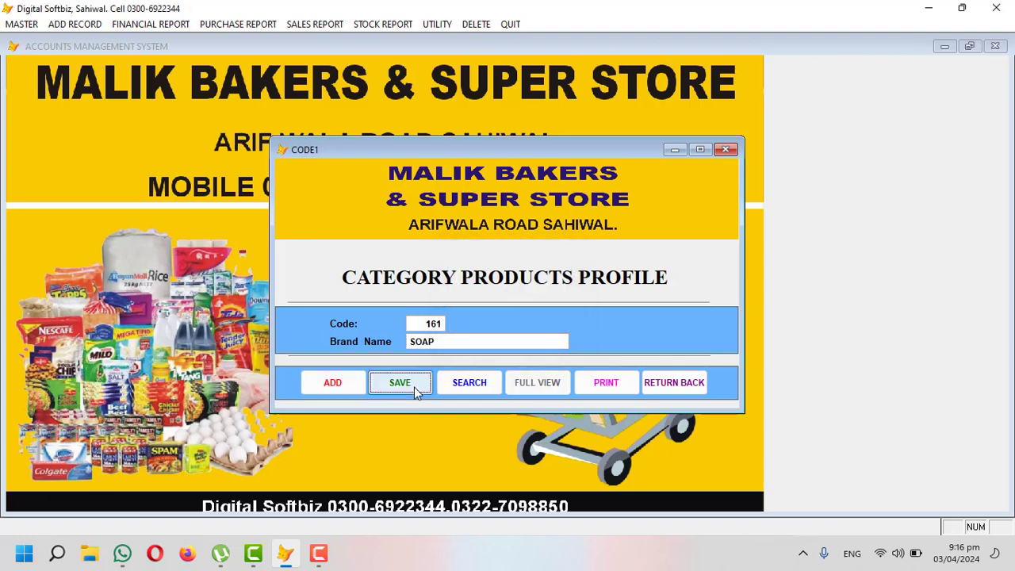
Step: Add and save categories 161 GROCERY and 162 BAKERY ITEMS
{"action": "left_click", "coordinate": [338, 383]}
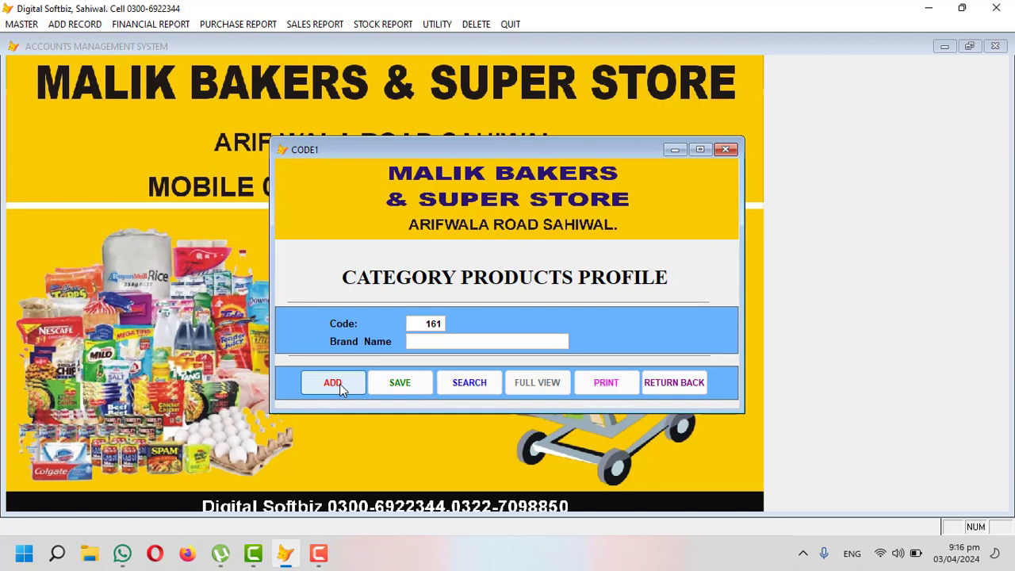
{"action": "type", "text": "GROCYER"}
{"action": "key", "text": "BackSpace"}
{"action": "type", "text": "ERY"}
{"action": "key", "text": "Tab"}
{"action": "key", "text": "Return"}
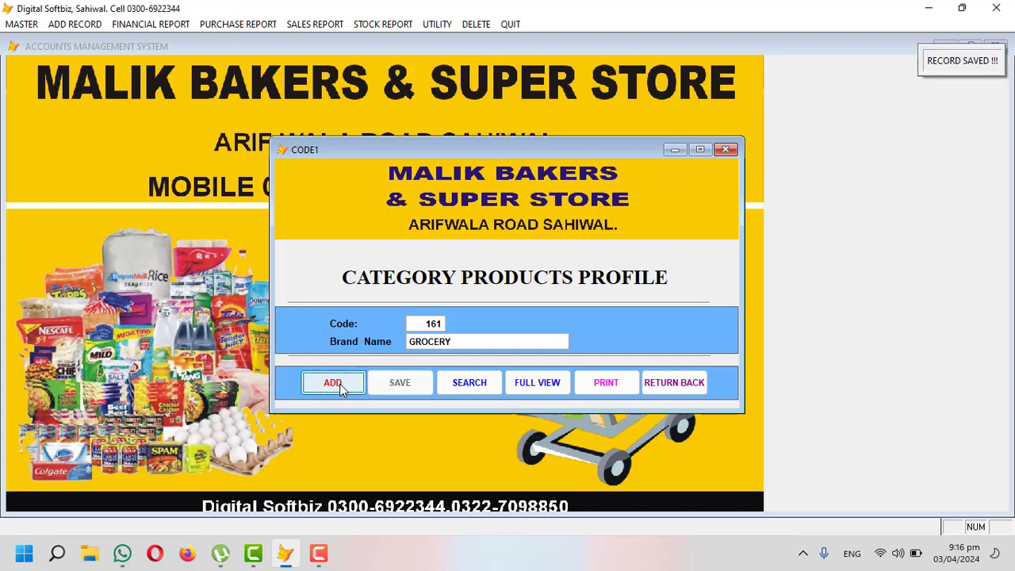
{"action": "left_click", "coordinate": [339, 383]}
{"action": "type", "text": "BAKERY ITEMS"}
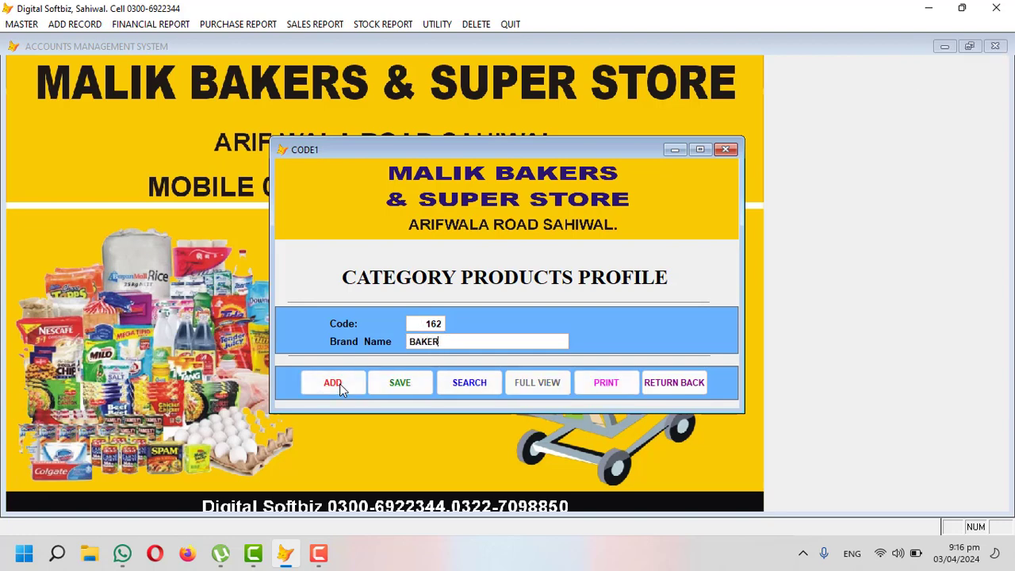
{"action": "key", "text": "Tab"}
{"action": "key", "text": "Return"}
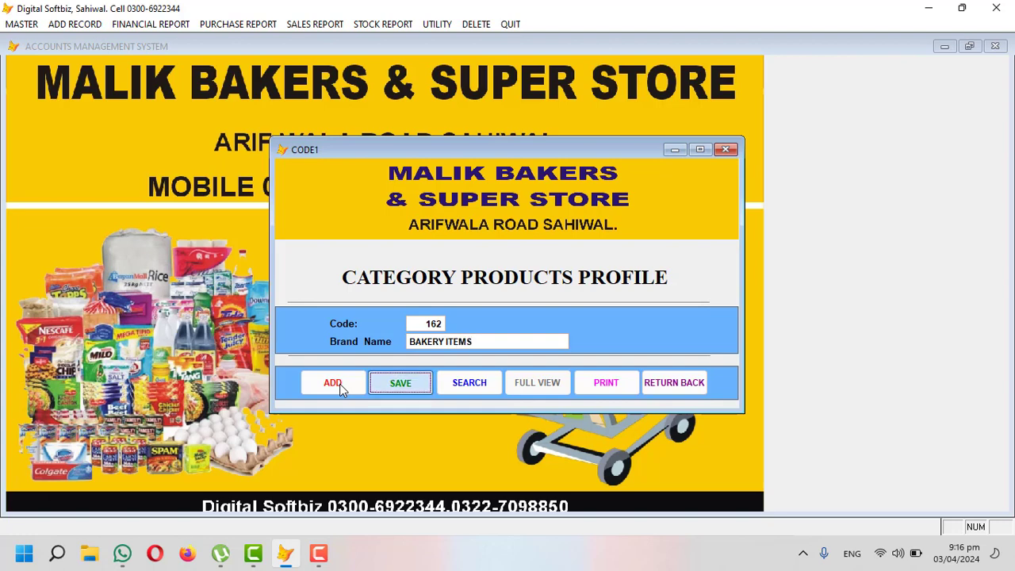
Step: Try adding TEA as category 163, dismiss the duplicate-name warning, and close the profile
{"action": "left_click", "coordinate": [340, 384]}
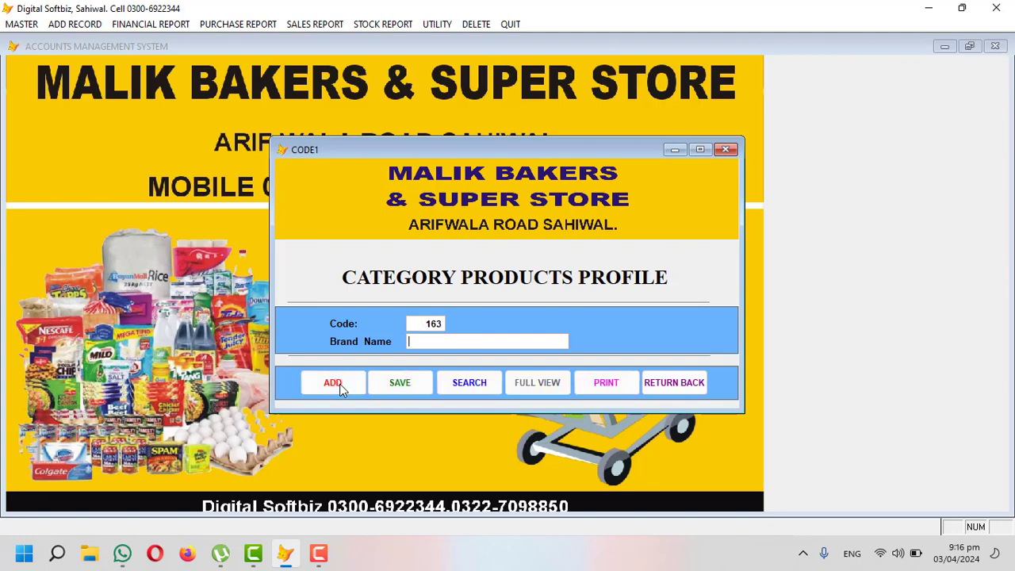
{"action": "type", "text": "TEA"}
{"action": "key", "text": "Tab"}
{"action": "key", "text": "Return"}
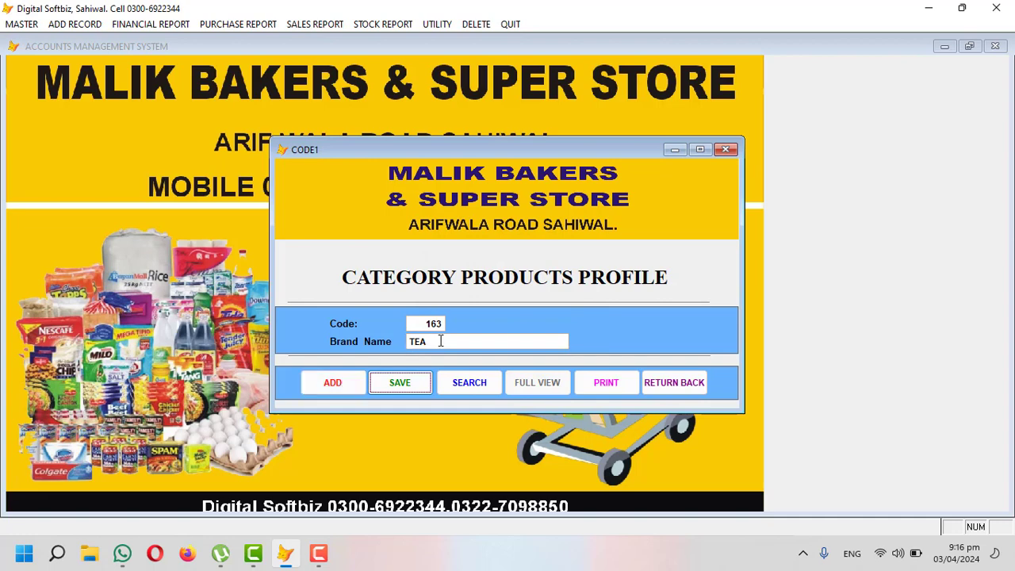
{"action": "left_click", "coordinate": [701, 386]}
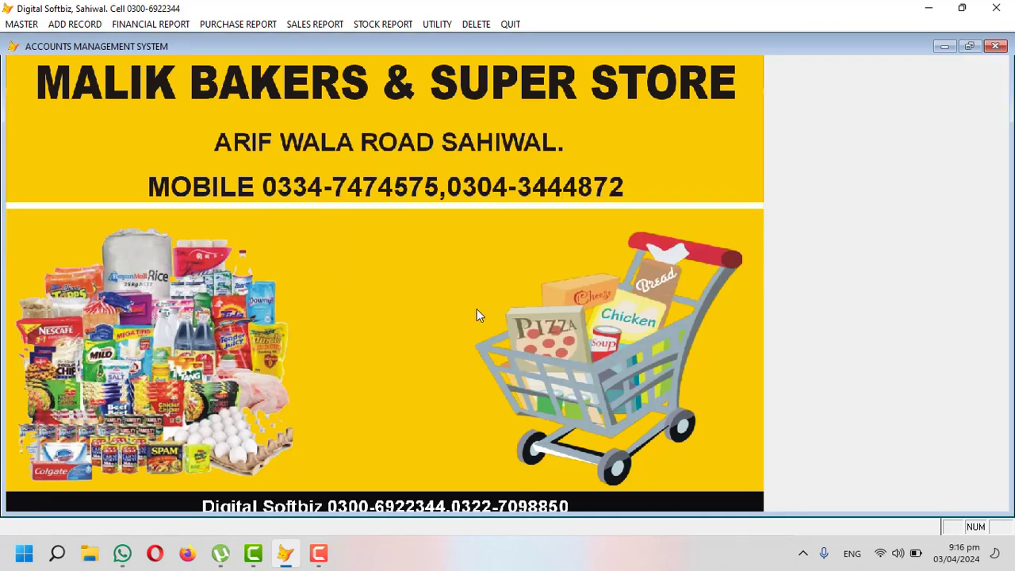
Step: In the Master Item Profile, search PEPS and load PEPSI 250ML (sale 50.00, purchase 39.00, category BISCONNI)
{"action": "left_click", "coordinate": [24, 24]}
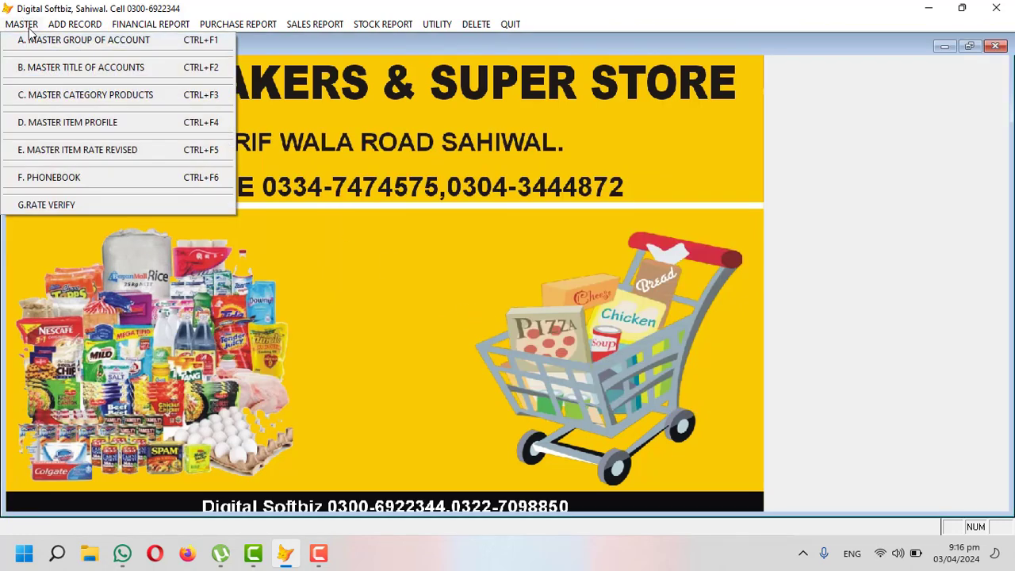
{"action": "left_click", "coordinate": [105, 127]}
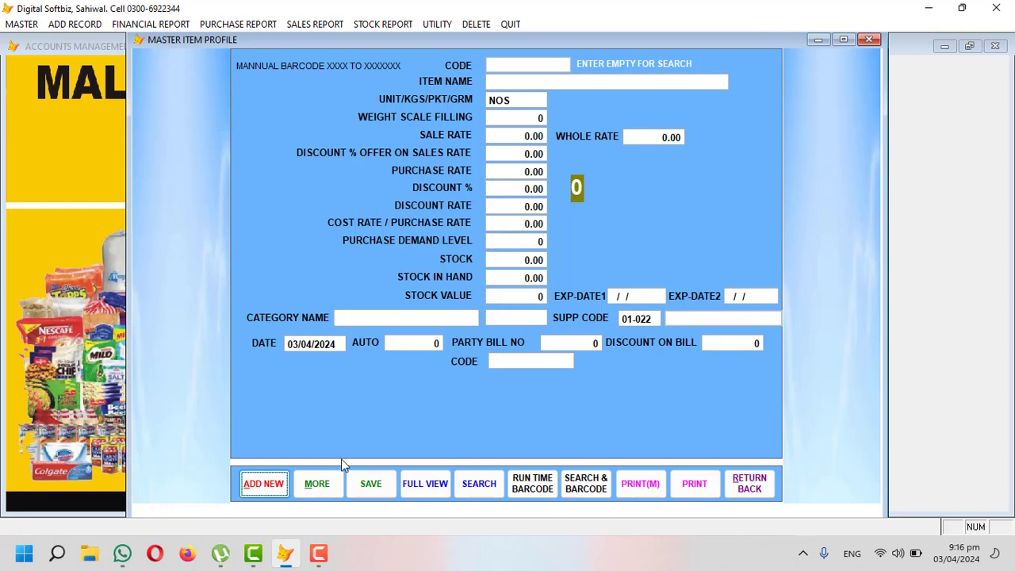
{"action": "left_click", "coordinate": [264, 483]}
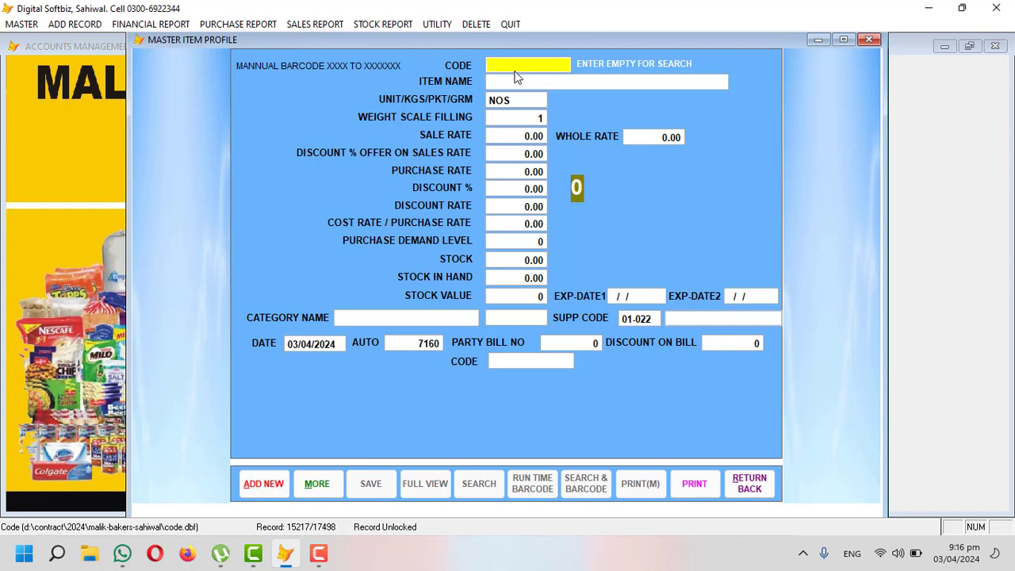
{"action": "key", "text": "Return"}
{"action": "type", "text": "PEPS"}
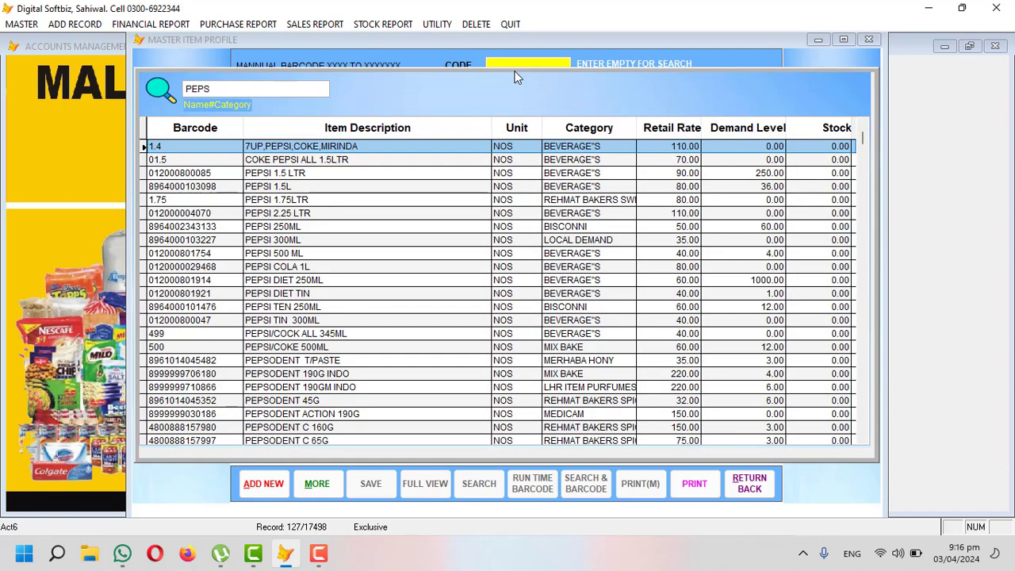
{"action": "key", "text": "Down"}
{"action": "key", "text": "Down"}
{"action": "key", "text": "Down"}
{"action": "key", "text": "Down"}
{"action": "key", "text": "Down"}
{"action": "key", "text": "Down"}
{"action": "key", "text": "Down"}
{"action": "key", "text": "Down"}
{"action": "key", "text": "Down"}
{"action": "key", "text": "Up"}
{"action": "key", "text": "Up"}
{"action": "key", "text": "Up"}
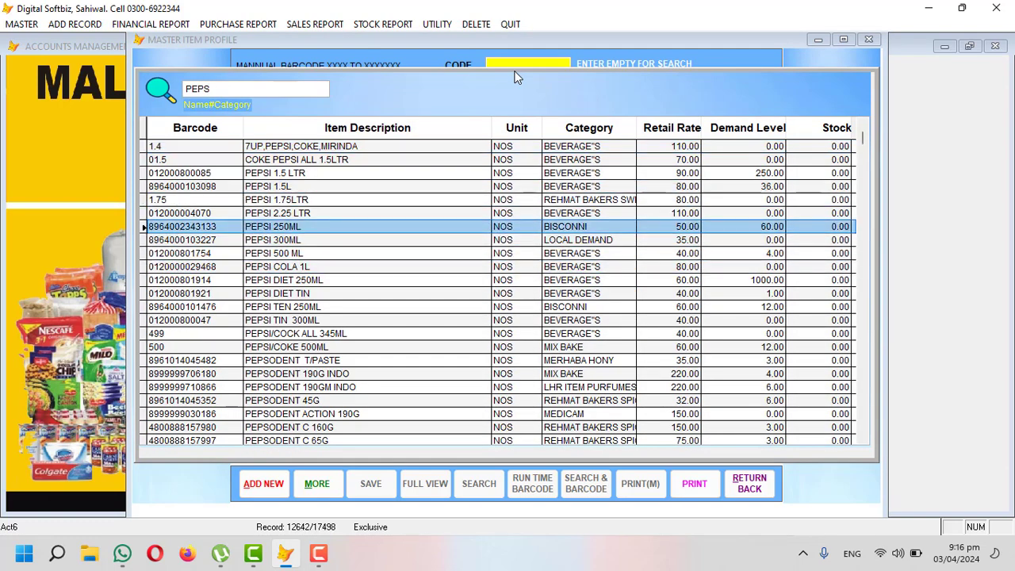
{"action": "key", "text": "Return"}
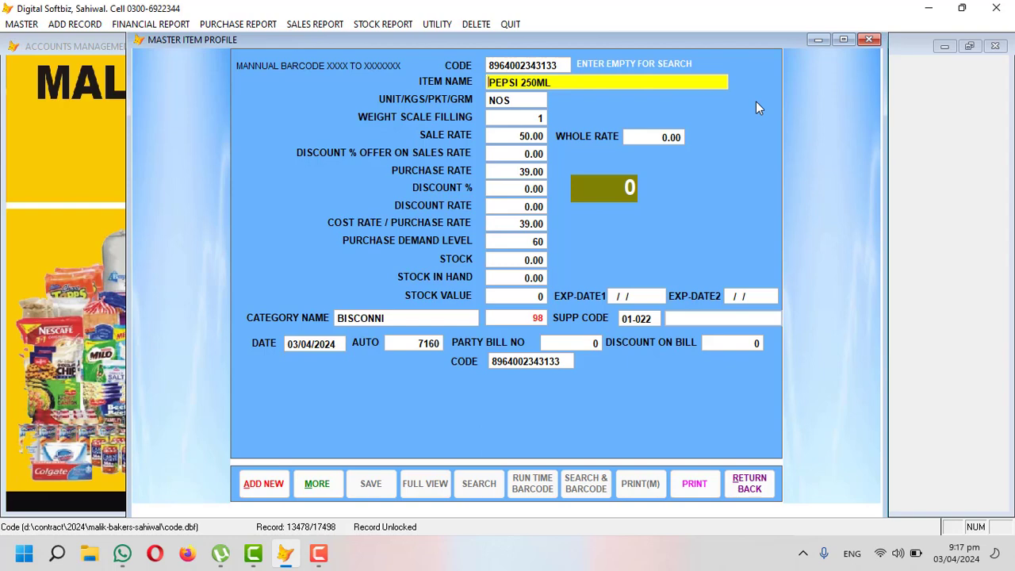
{"action": "key", "text": "Return"}
{"action": "key", "text": "Return"}
{"action": "key", "text": "Return"}
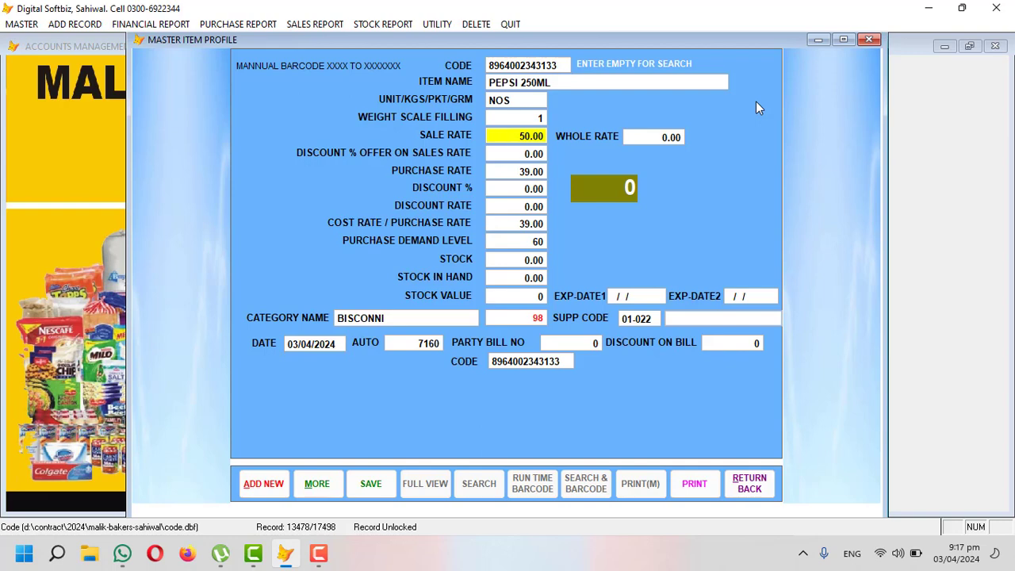
Step: Set PEPSI 250ML sale and whole rate 80, purchase rate 75, demand level 20 and stock 50
{"action": "type", "text": "80"}
{"action": "key", "text": "Return"}
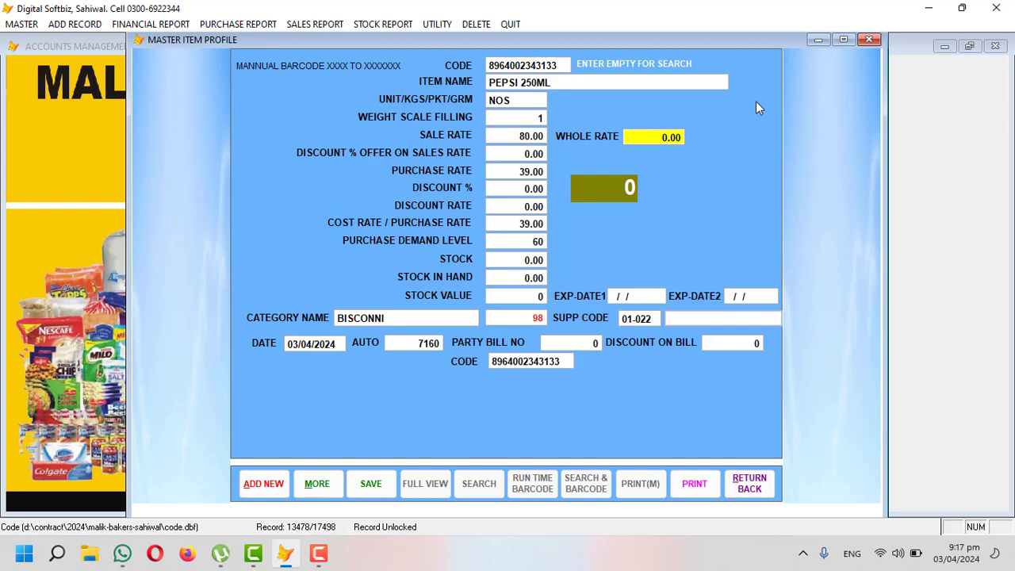
{"action": "type", "text": "80"}
{"action": "key", "text": "Return"}
{"action": "key", "text": "Return"}
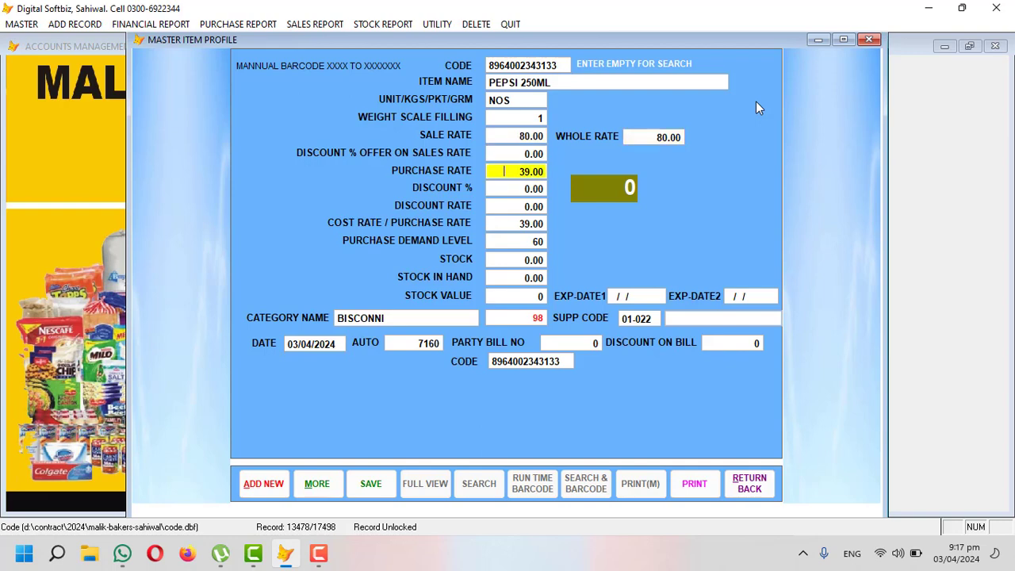
{"action": "type", "text": "75"}
{"action": "key", "text": "Return"}
{"action": "key", "text": "Return"}
{"action": "key", "text": "Return"}
{"action": "key", "text": "Return"}
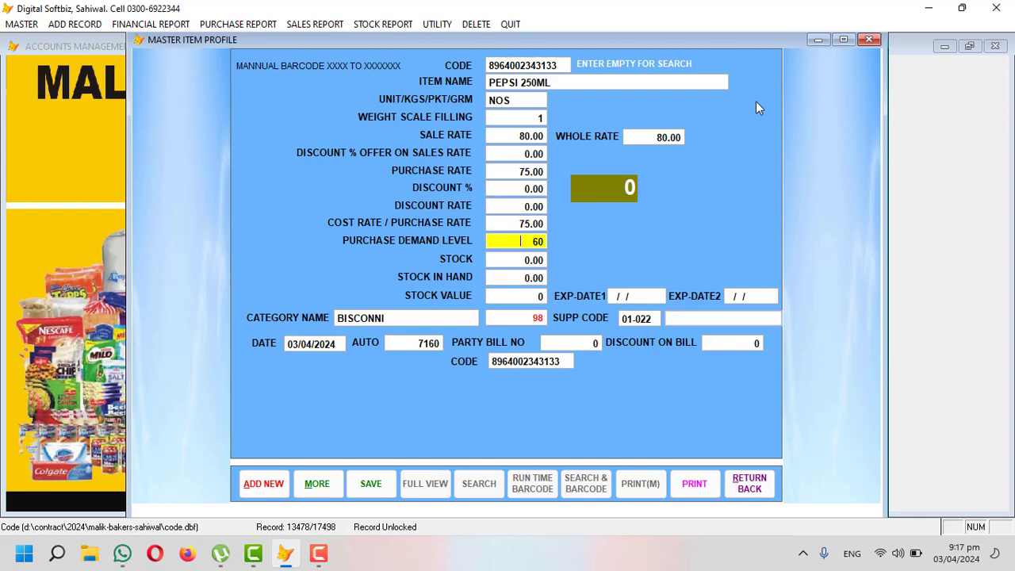
{"action": "type", "text": "20"}
{"action": "key", "text": "Return"}
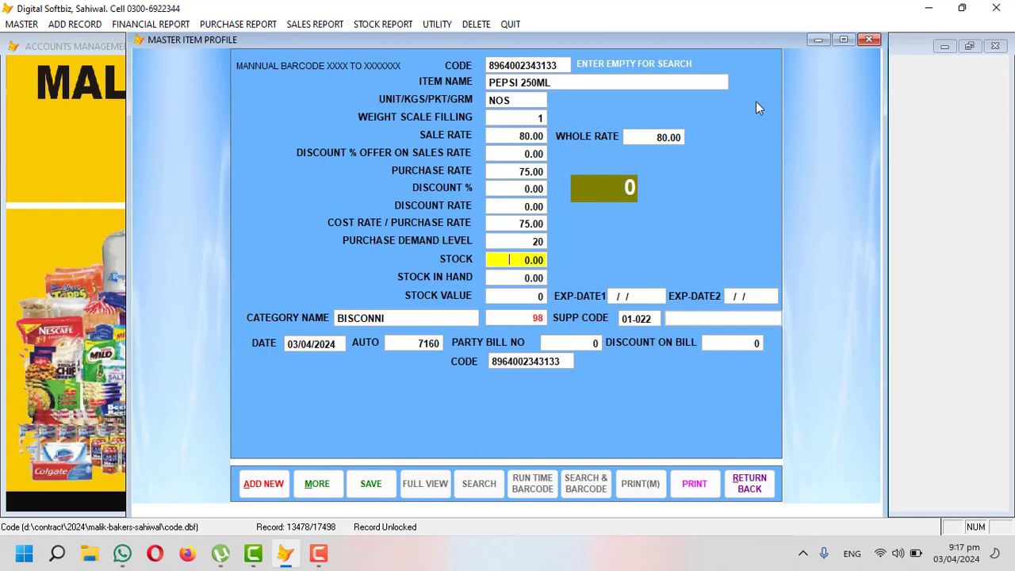
{"action": "type", "text": "50"}
{"action": "key", "text": "Return"}
{"action": "key", "text": "Return"}
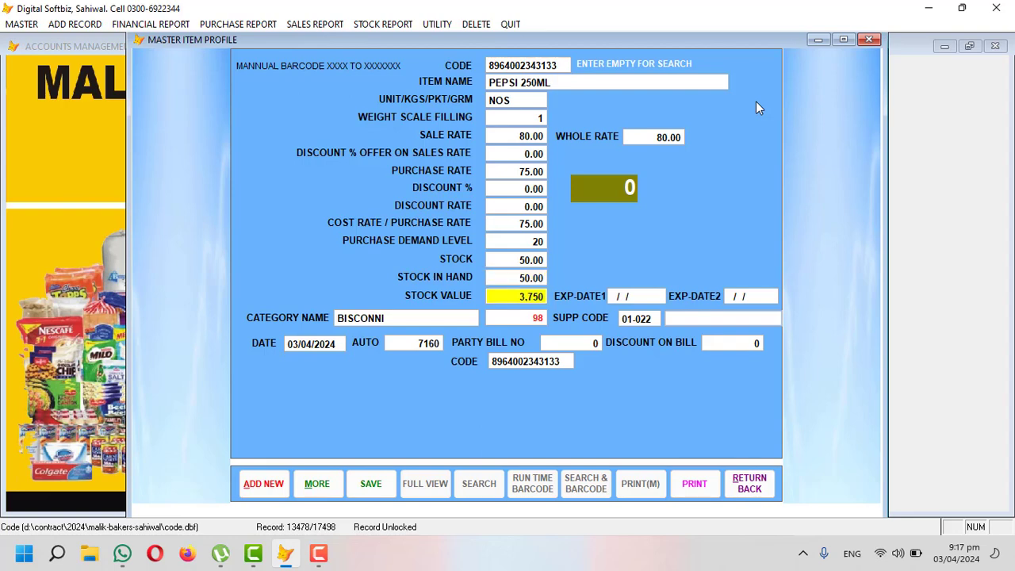
{"action": "key", "text": "Return"}
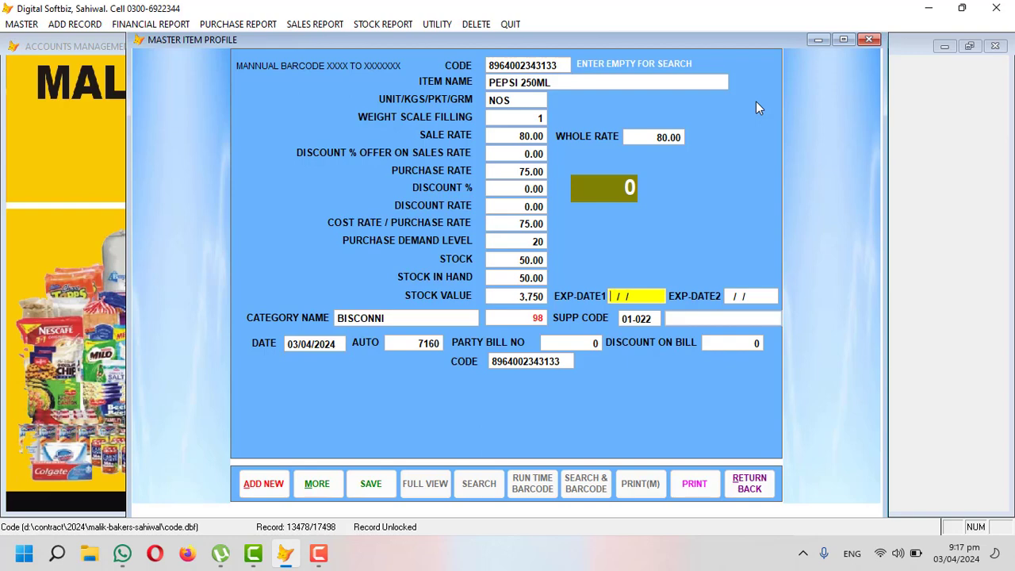
{"action": "key", "text": "Return"}
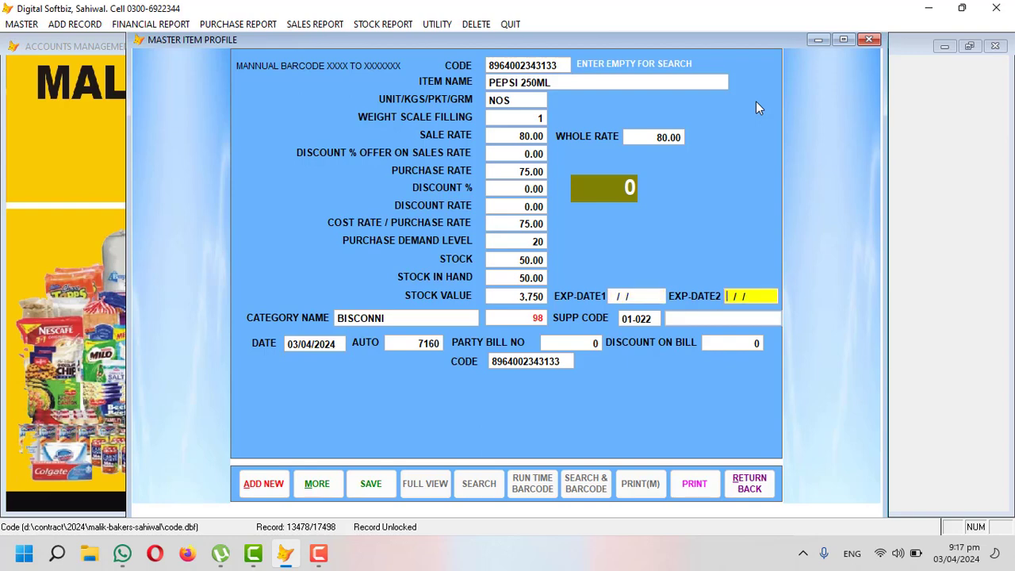
{"action": "key", "text": "Return"}
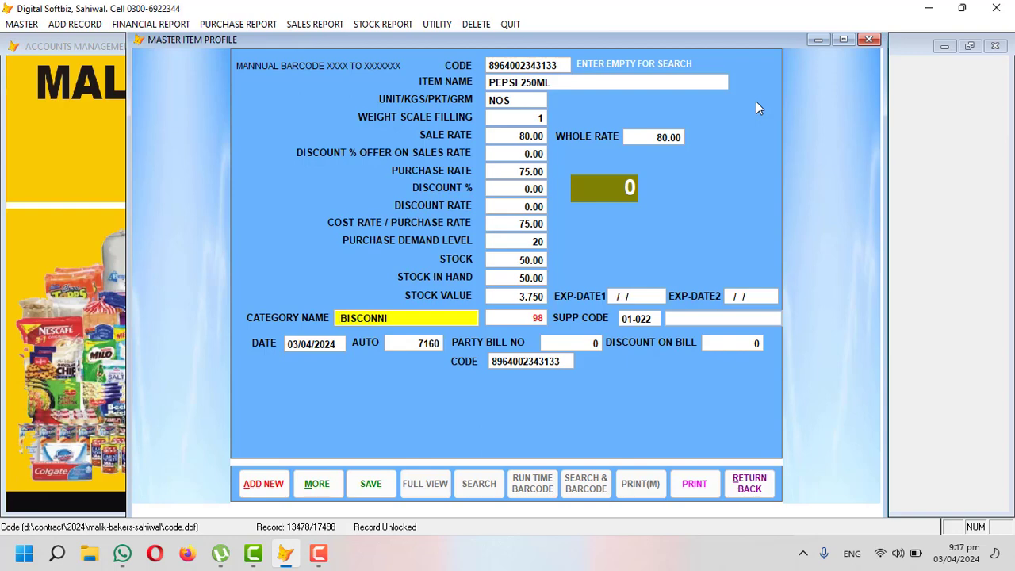
Step: Assign category BEVERAGE"S to PEPSI 250ML and save the item
{"action": "key", "text": "Return"}
{"action": "type", "text": "DR"}
{"action": "key", "text": "Return"}
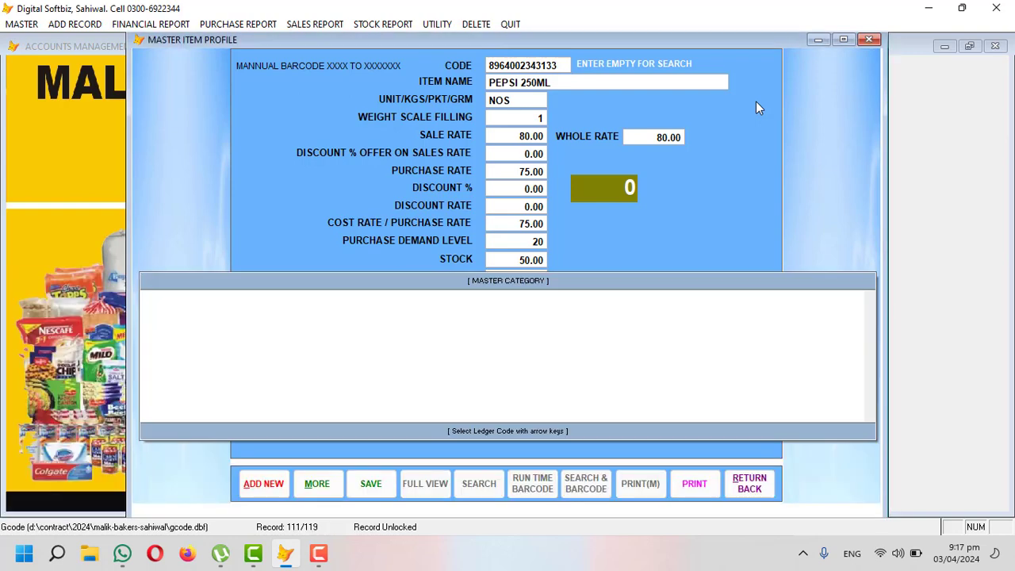
{"action": "key", "text": "Return"}
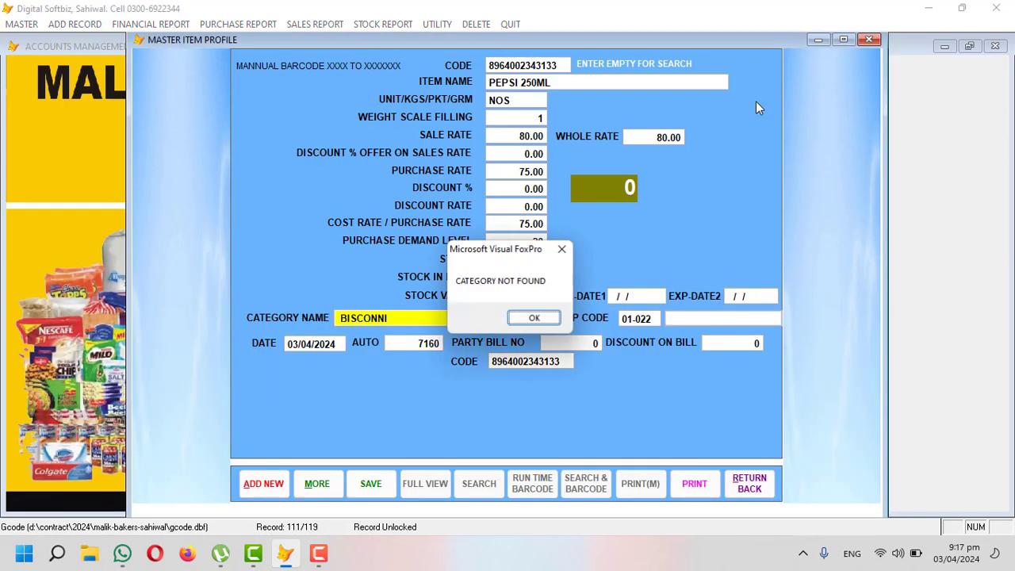
{"action": "key", "text": "Return"}
{"action": "key", "text": "Return"}
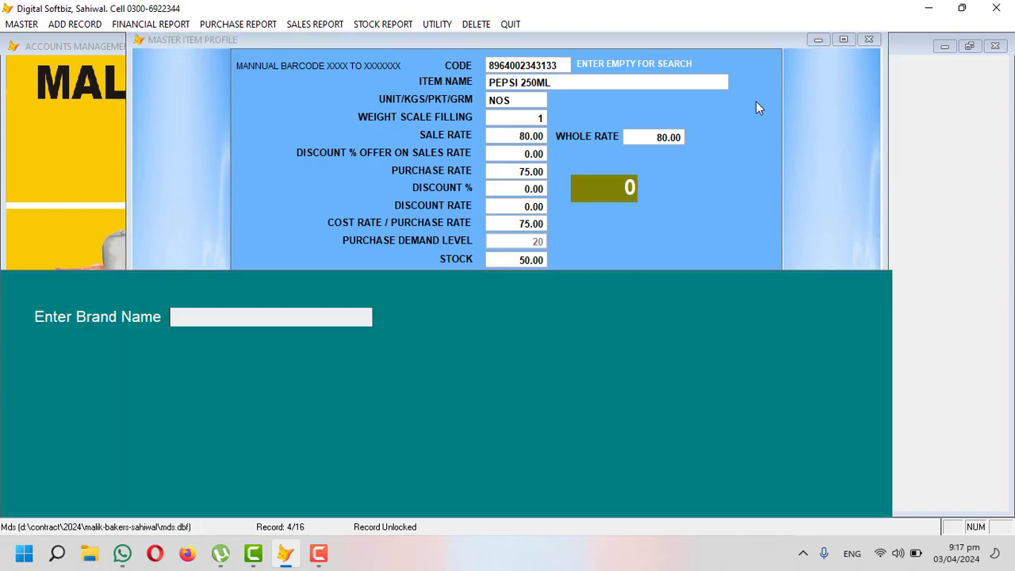
{"action": "type", "text": "BE"}
{"action": "key", "text": "Return"}
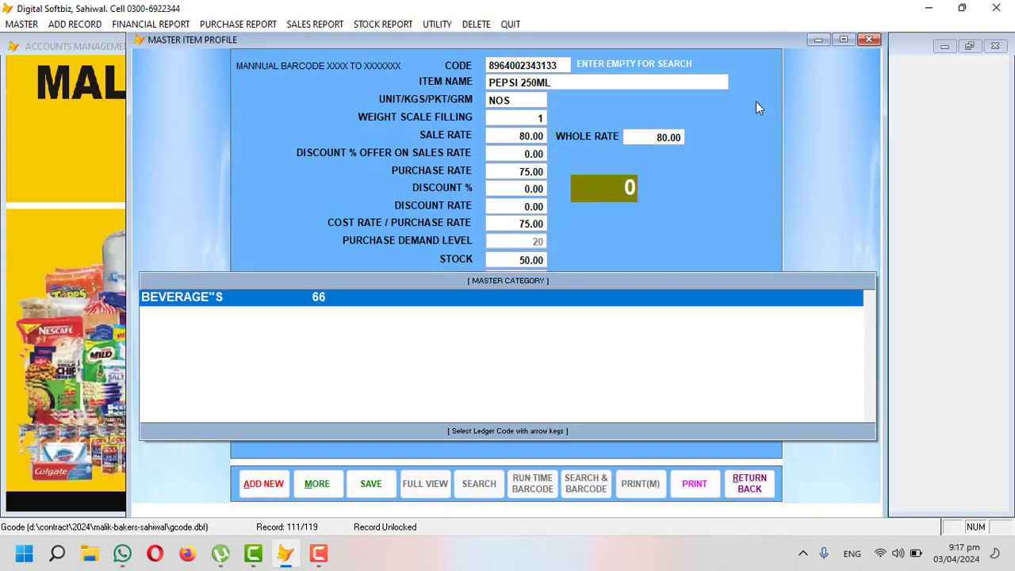
{"action": "key", "text": "Return"}
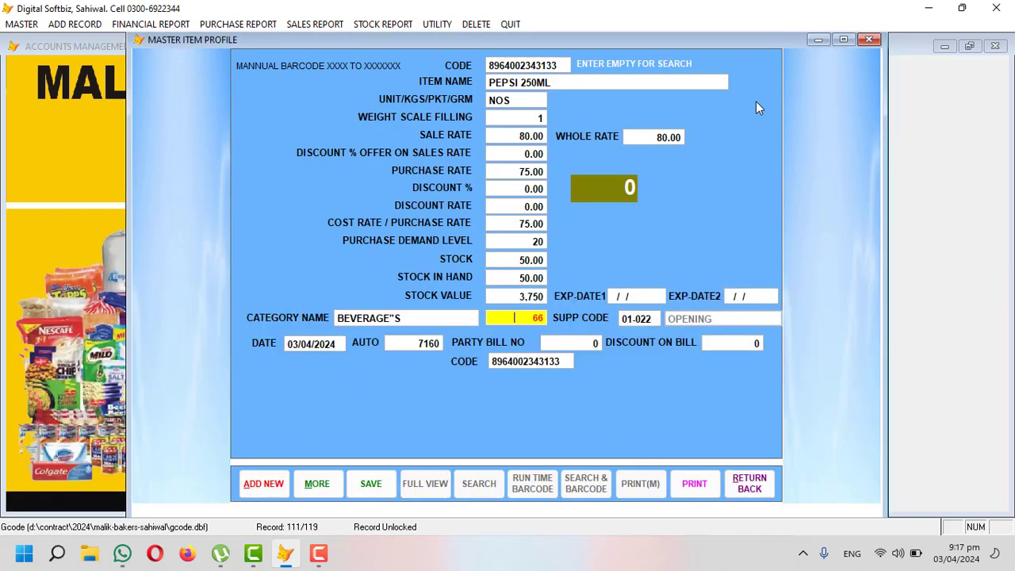
{"action": "key", "text": "Return"}
{"action": "key", "text": "Return"}
{"action": "key", "text": "Return"}
{"action": "key", "text": "Return"}
{"action": "key", "text": "Return"}
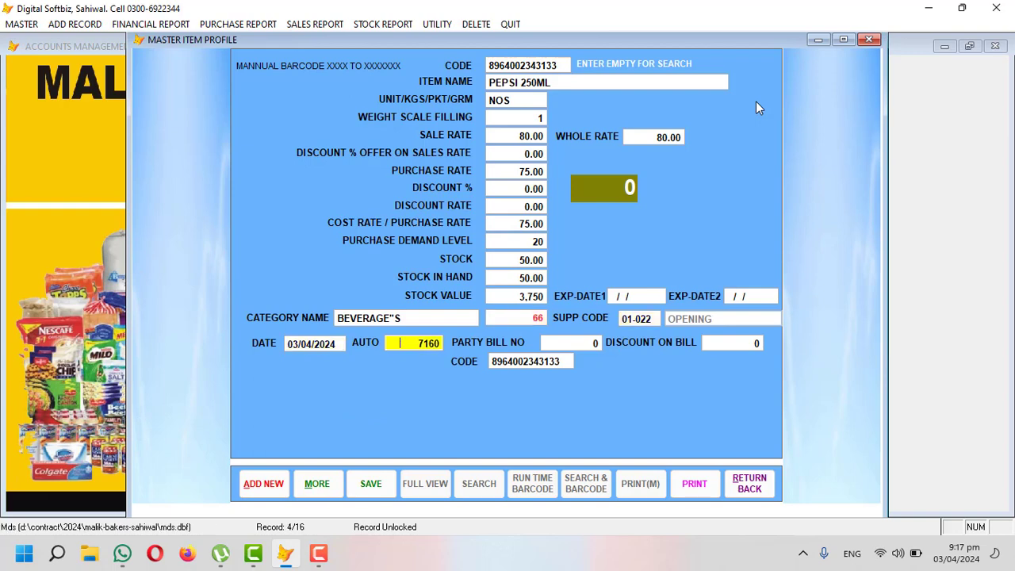
{"action": "key", "text": "Return"}
{"action": "key", "text": "Return"}
{"action": "key", "text": "Return"}
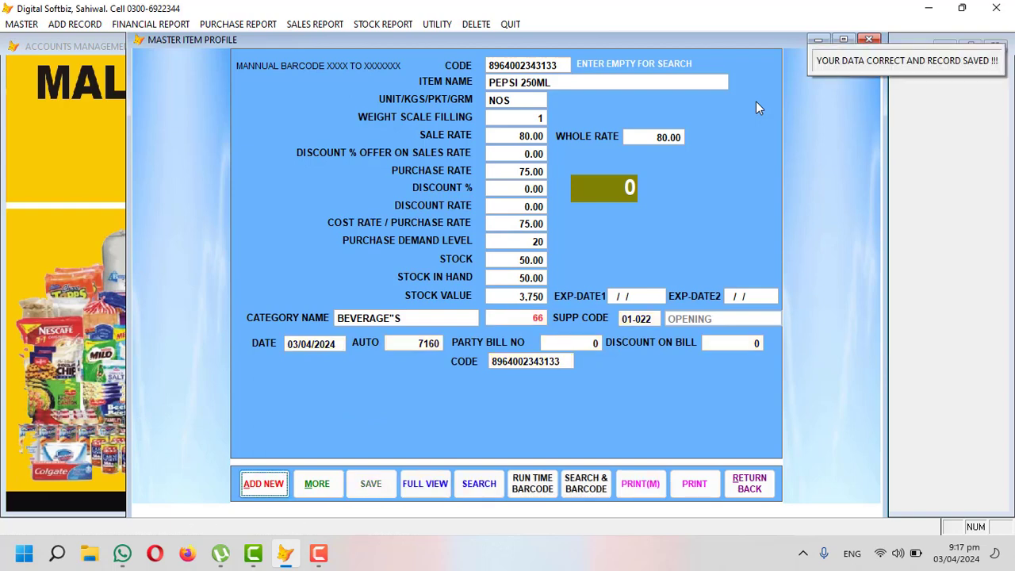
{"action": "key", "text": "Return"}
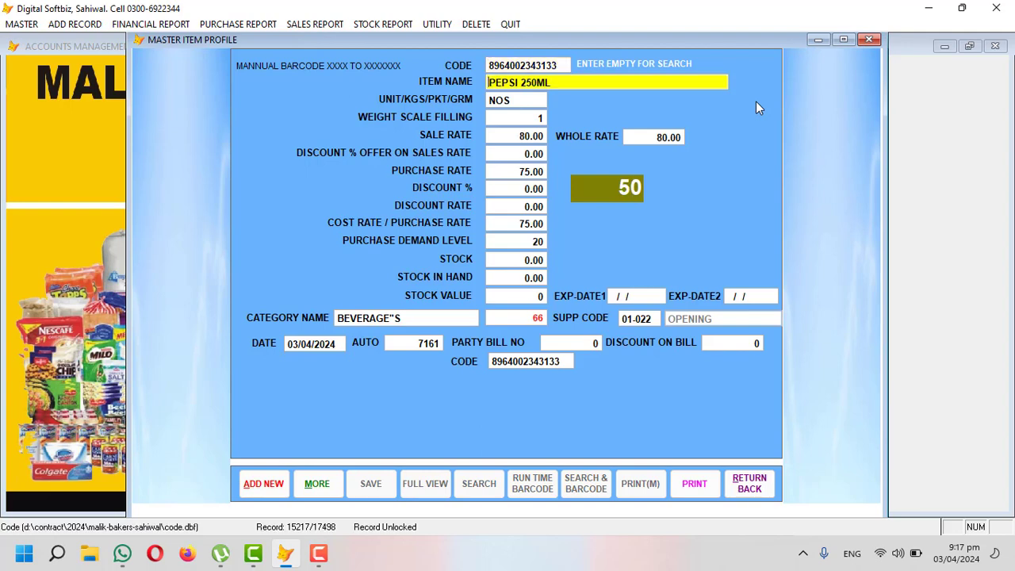
Step: Clear the item code, search LAYS, and load KUKURE RED CHILLI 40GM
{"action": "key", "text": "Up"}
{"action": "key", "text": "BackSpace"}
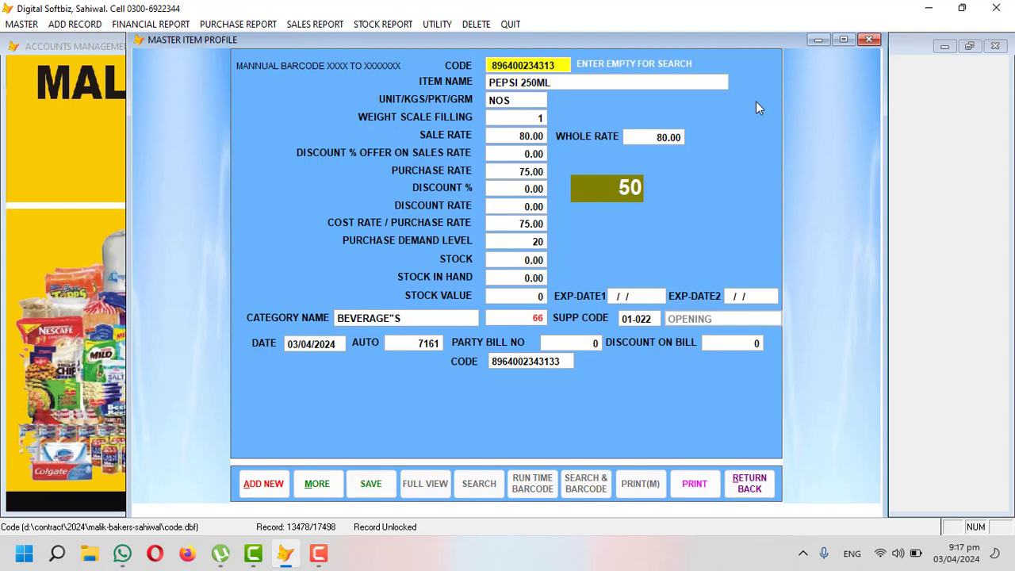
{"action": "key", "text": "Return"}
{"action": "key", "text": "Up"}
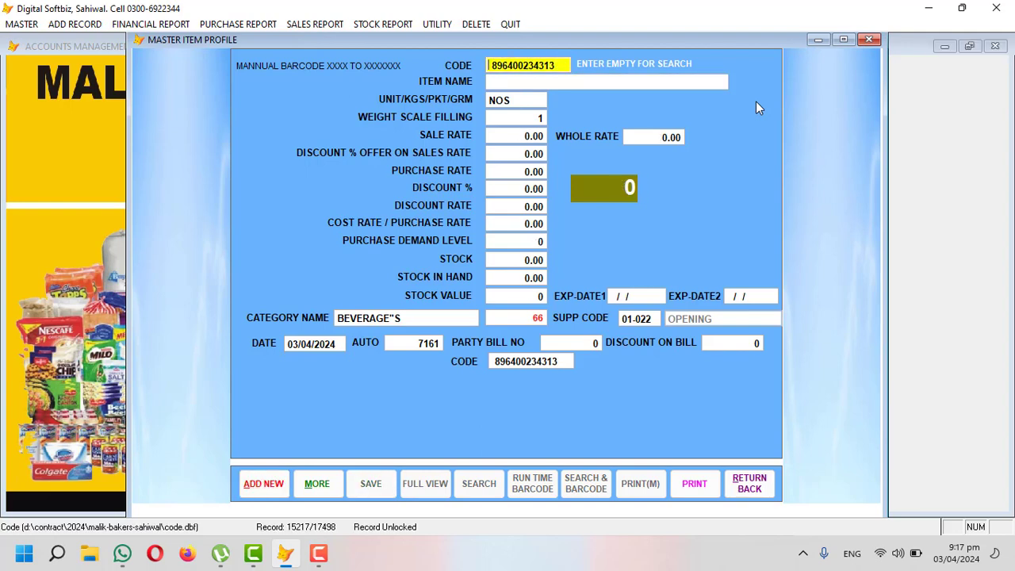
{"action": "key", "text": "BackSpace"}
{"action": "key", "text": "Return"}
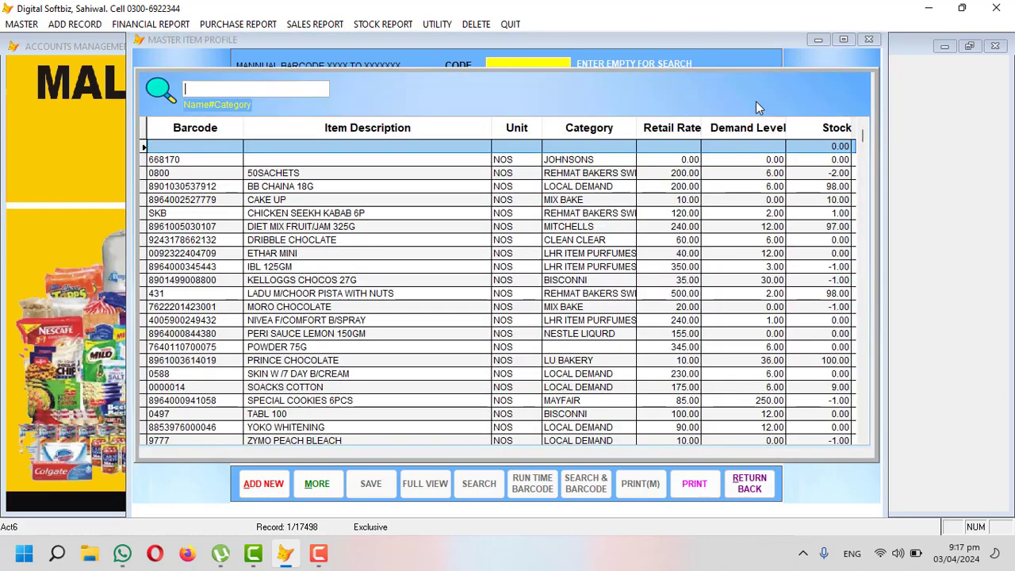
{"action": "type", "text": "LAYS"}
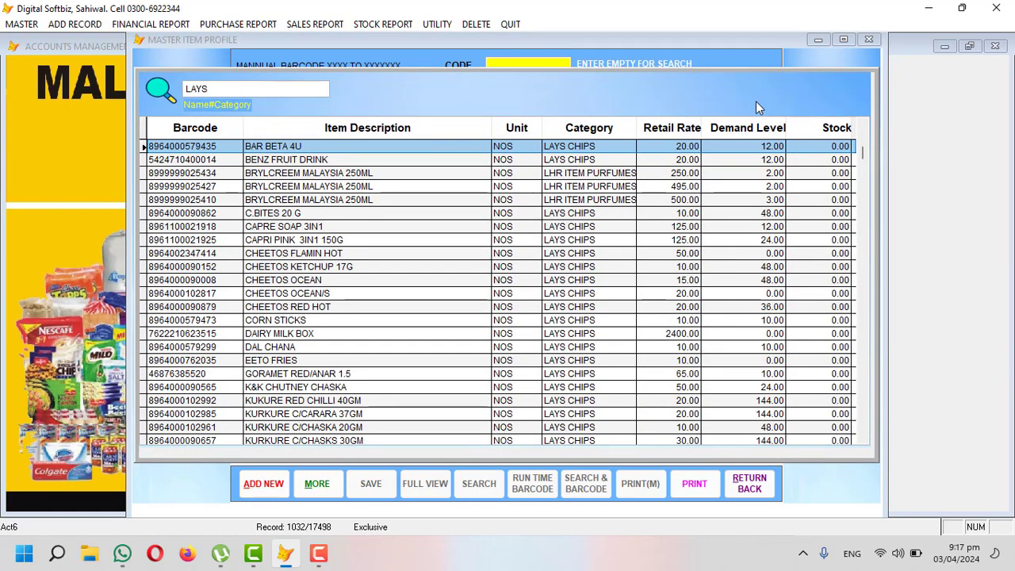
{"action": "key", "text": "Down"}
{"action": "key", "text": "Down"}
{"action": "key", "text": "Down"}
{"action": "key", "text": "Down"}
{"action": "key", "text": "Down"}
{"action": "key", "text": "Down"}
{"action": "key", "text": "Down"}
{"action": "key", "text": "Down"}
{"action": "key", "text": "Down"}
{"action": "key", "text": "Down"}
{"action": "key", "text": "Down"}
{"action": "key", "text": "Down"}
{"action": "key", "text": "Down"}
{"action": "key", "text": "Down"}
{"action": "key", "text": "Down"}
{"action": "key", "text": "Down"}
{"action": "key", "text": "Down"}
{"action": "key", "text": "Down"}
{"action": "key", "text": "Down"}
{"action": "key", "text": "Down"}
{"action": "key", "text": "Down"}
{"action": "key", "text": "Up"}
{"action": "key", "text": "Up"}
{"action": "key", "text": "Up"}
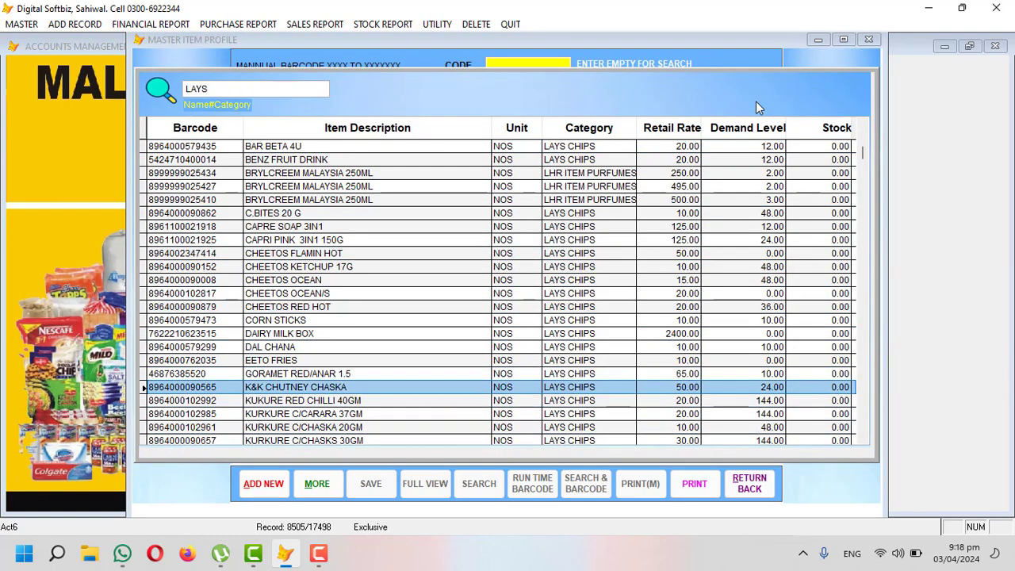
{"action": "key", "text": "Down"}
{"action": "key", "text": "Return"}
{"action": "key", "text": "Return"}
{"action": "key", "text": "Return"}
{"action": "key", "text": "Return"}
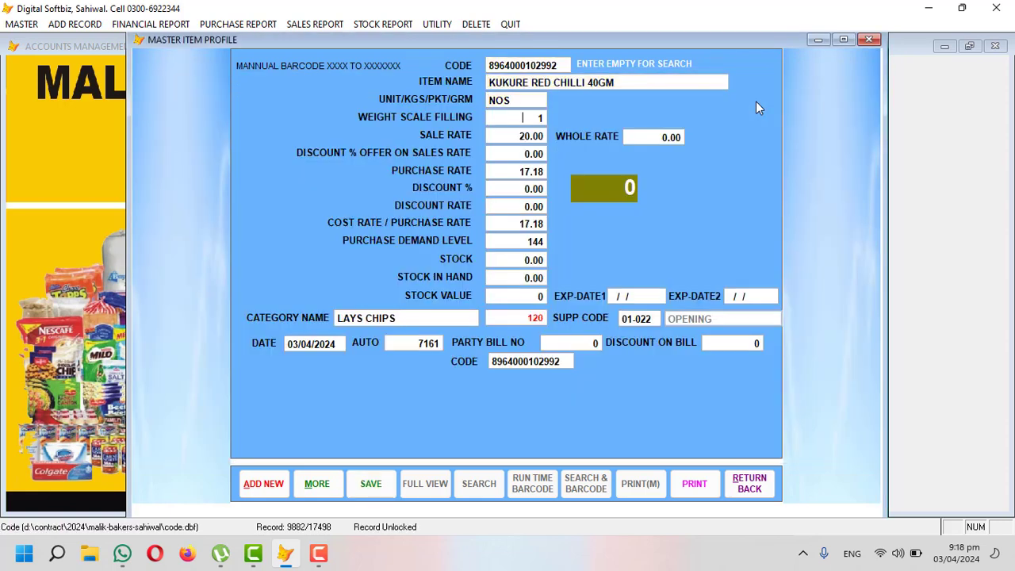
{"action": "key", "text": "Return"}
{"action": "key", "text": "Return"}
Step: Give KUKURE RED CHILLI 40GM purchase rate 15, demand level 100 and stock 200, and save it
{"action": "key", "text": "Return"}
{"action": "type", "text": "15"}
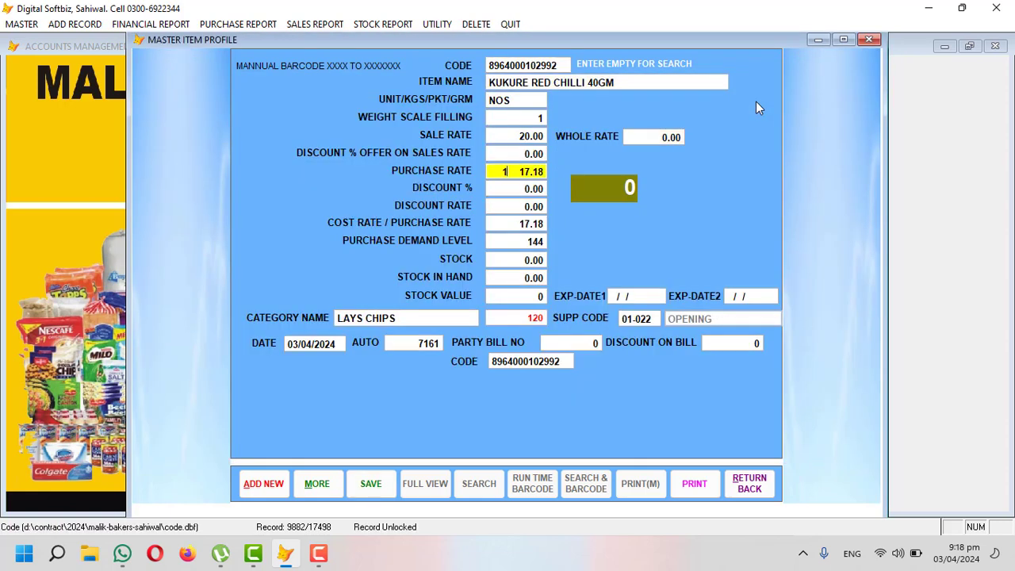
{"action": "key", "text": "Return"}
{"action": "key", "text": "Return"}
{"action": "key", "text": "Return"}
{"action": "key", "text": "Return"}
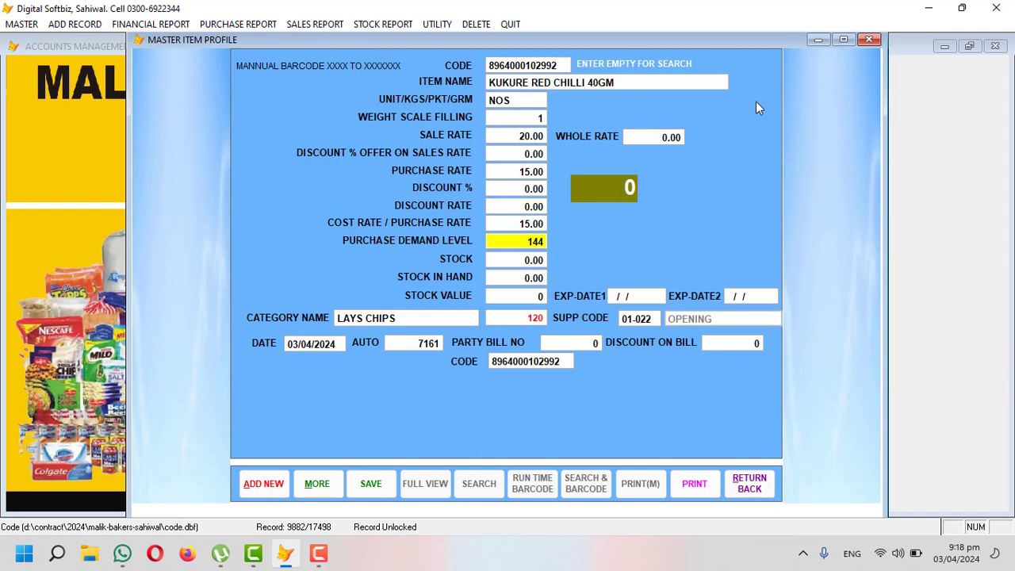
{"action": "type", "text": "100"}
{"action": "key", "text": "Return"}
{"action": "type", "text": "200"}
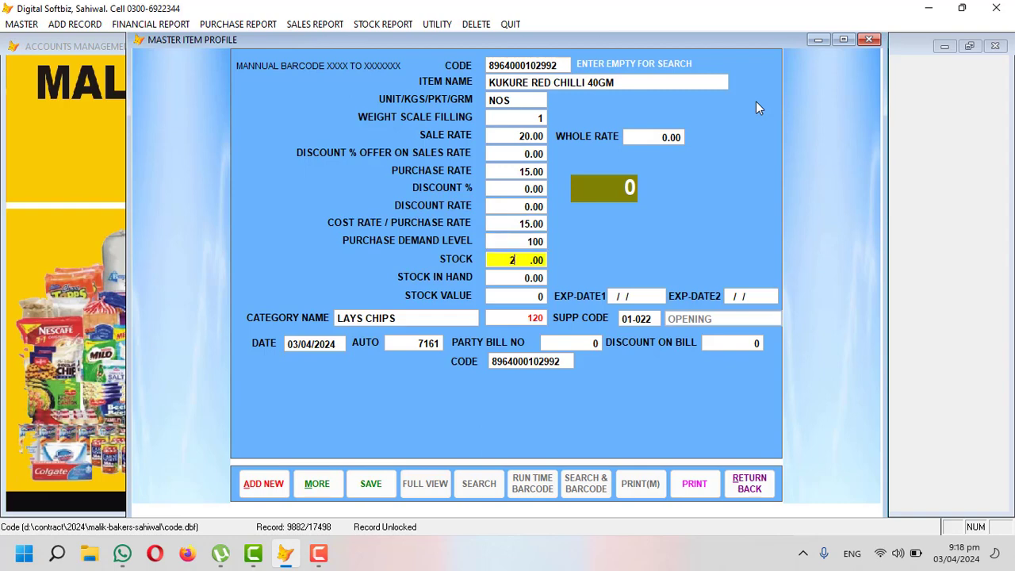
{"action": "key", "text": "Return"}
{"action": "key", "text": "Return"}
{"action": "key", "text": "Return"}
{"action": "key", "text": "Return"}
{"action": "key", "text": "Return"}
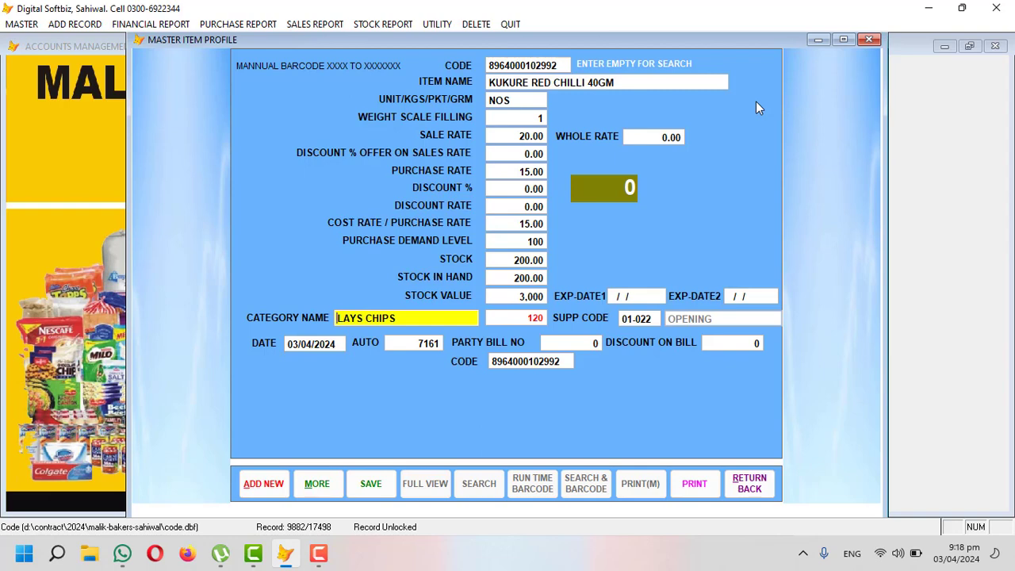
{"action": "key", "text": "Return"}
{"action": "key", "text": "Return"}
{"action": "key", "text": "Return"}
{"action": "key", "text": "Return"}
{"action": "key", "text": "Return"}
{"action": "key", "text": "Return"}
{"action": "key", "text": "Return"}
{"action": "key", "text": "Return"}
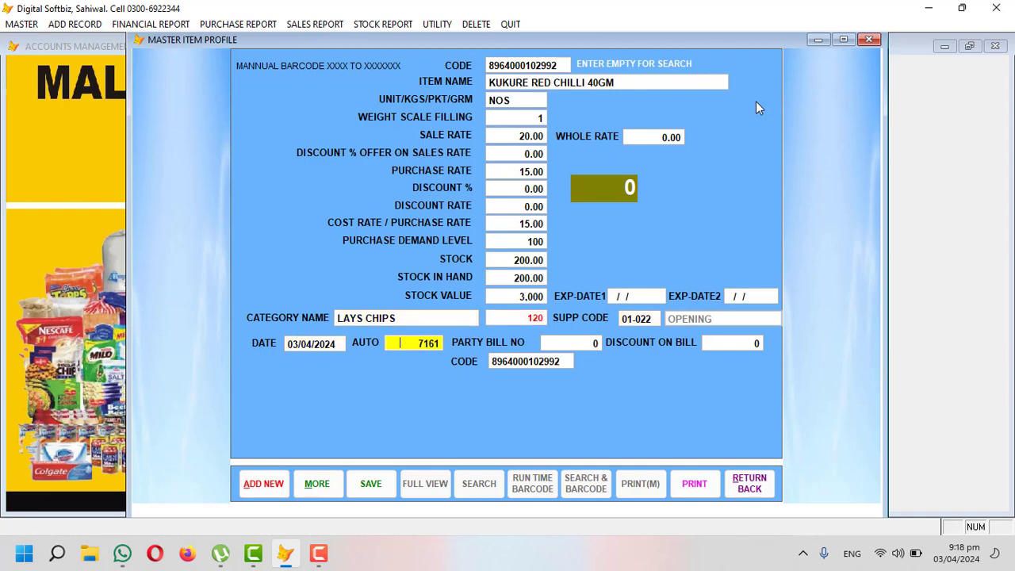
{"action": "key", "text": "Return"}
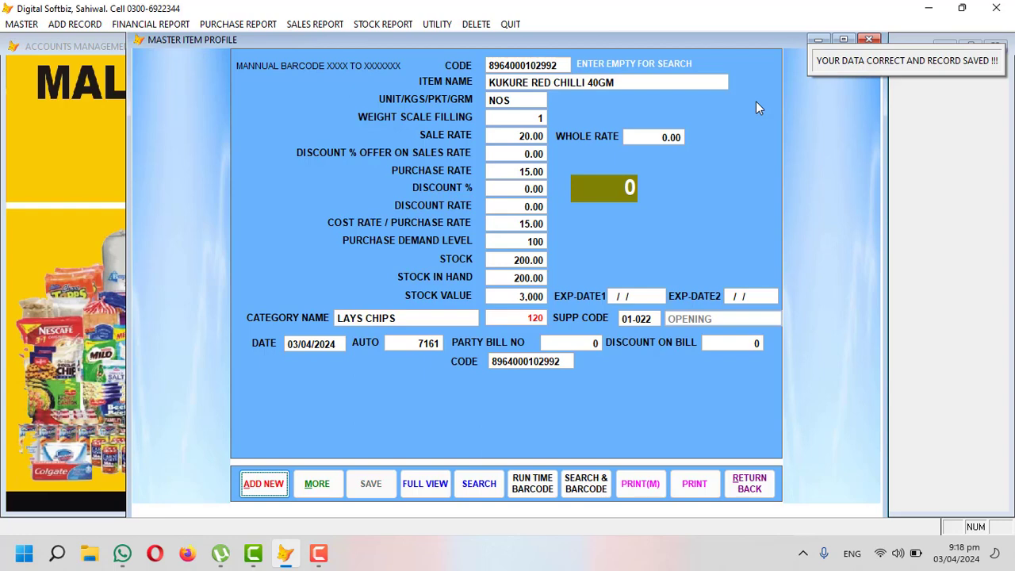
{"action": "key", "text": "Return"}
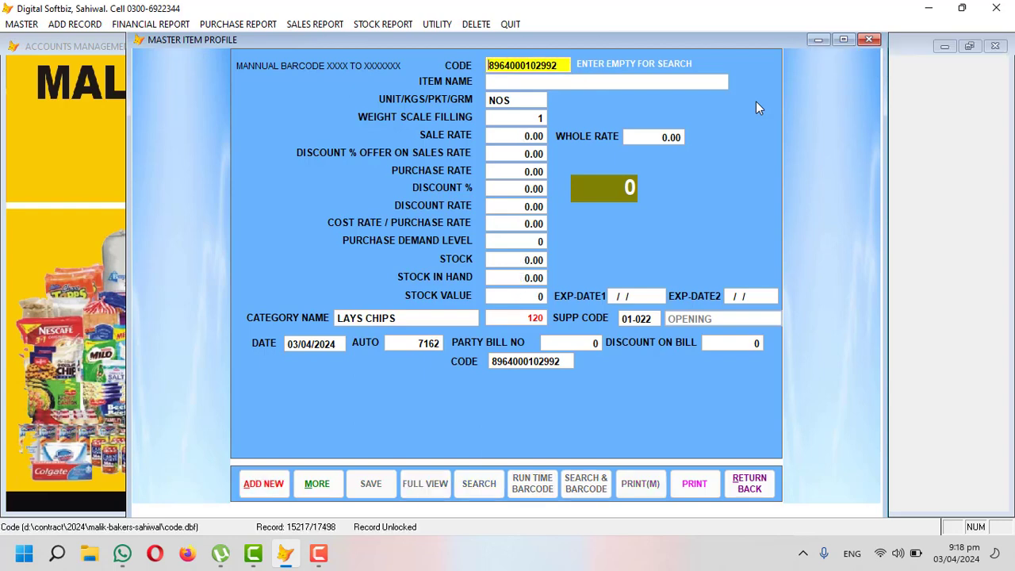
Step: Replace the leftover code with item code SB01 named SMALL BREAD MILKY
{"action": "key", "text": "ctrl+a"}
{"action": "key", "text": "Delete"}
{"action": "type", "text": "SM"}
{"action": "key", "text": "BackSpace"}
{"action": "type", "text": "B01"}
{"action": "key", "text": "Return"}
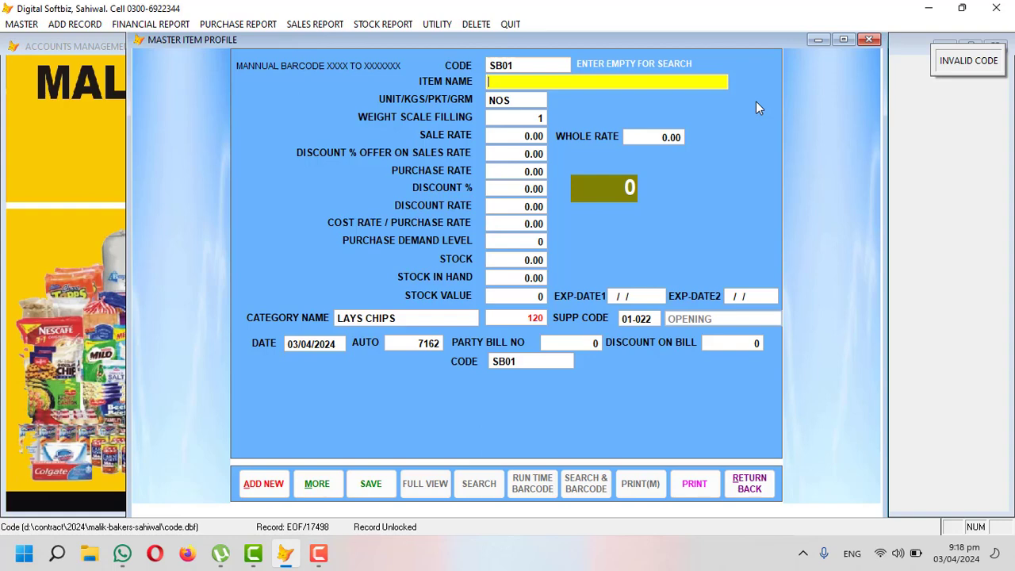
{"action": "type", "text": "SMALL BREAD "}
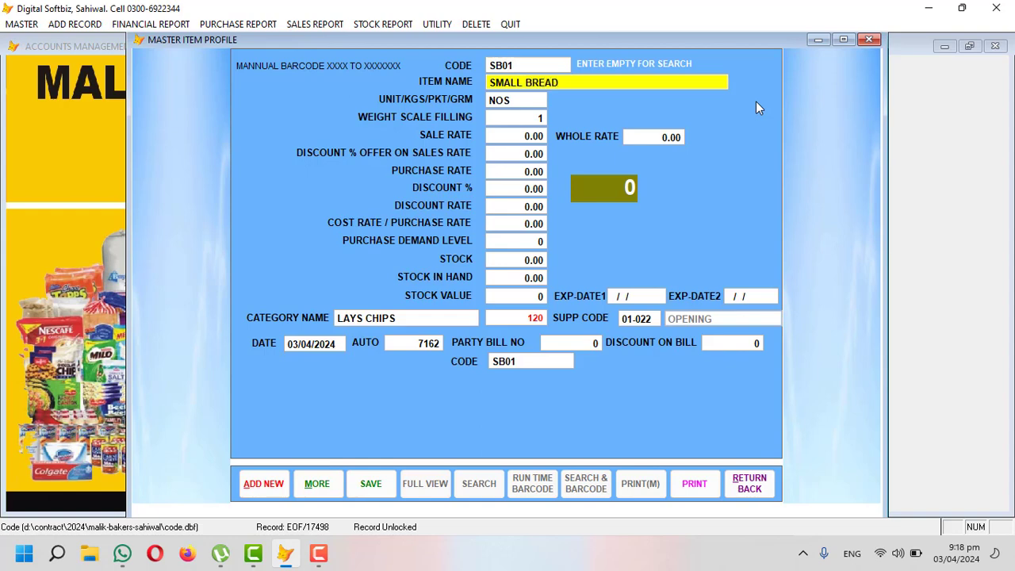
{"action": "type", "text": "MILKY"}
{"action": "key", "text": "Return"}
{"action": "key", "text": "Return"}
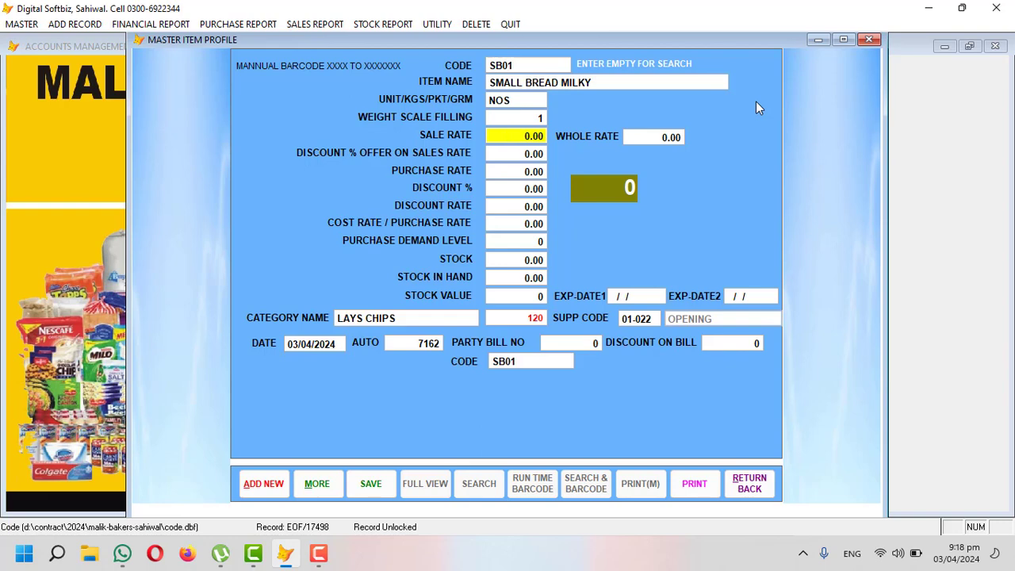
Step: Set the sale and whole rates to 90 and the purchase rate to 75
{"action": "type", "text": "90"}
{"action": "key", "text": "Return"}
{"action": "type", "text": "90"}
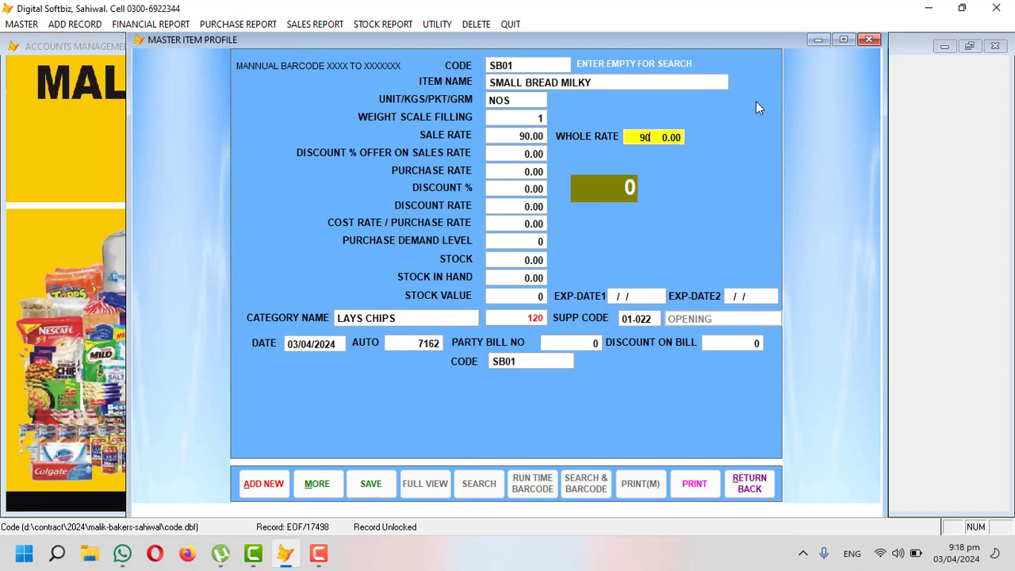
{"action": "key", "text": "Return"}
{"action": "key", "text": "Return"}
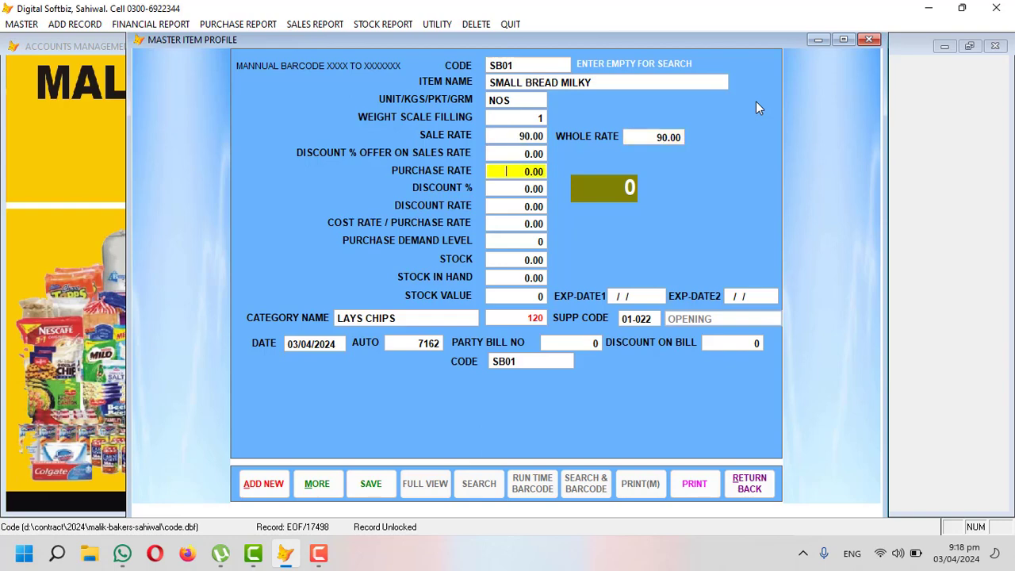
{"action": "type", "text": "75"}
{"action": "key", "text": "Return"}
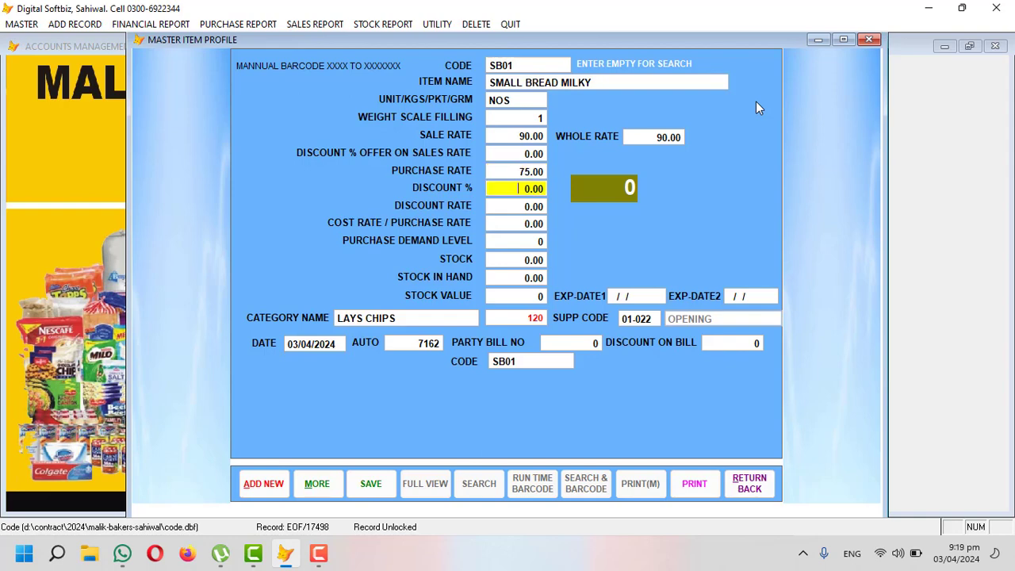
Step: Set the demand level to 10 and the opening stock to 20
{"action": "key", "text": "Return"}
{"action": "key", "text": "Return"}
{"action": "key", "text": "Return"}
{"action": "type", "text": "1"}
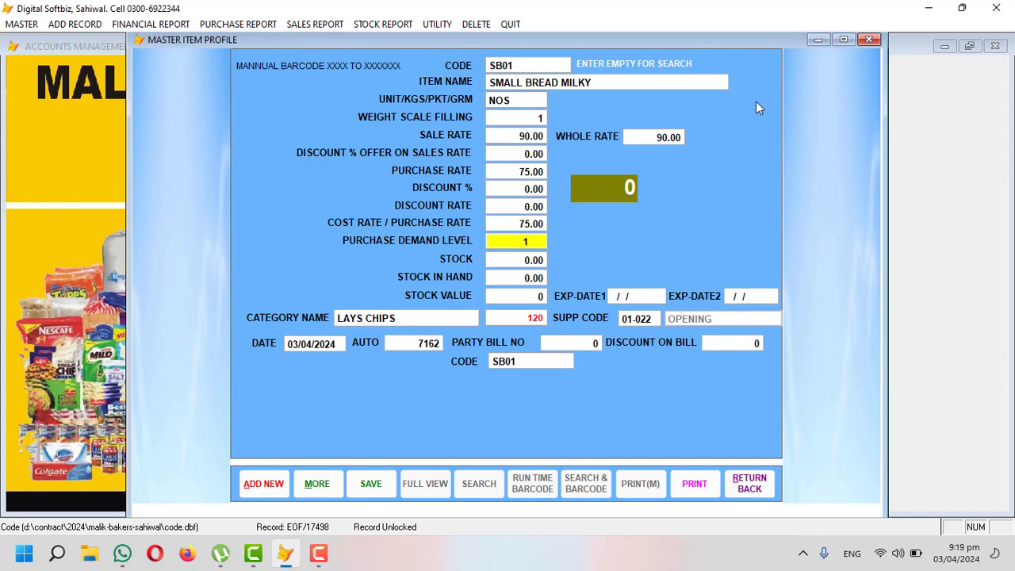
{"action": "key", "text": "BackSpace"}
{"action": "type", "text": "5"}
{"action": "key", "text": "Return"}
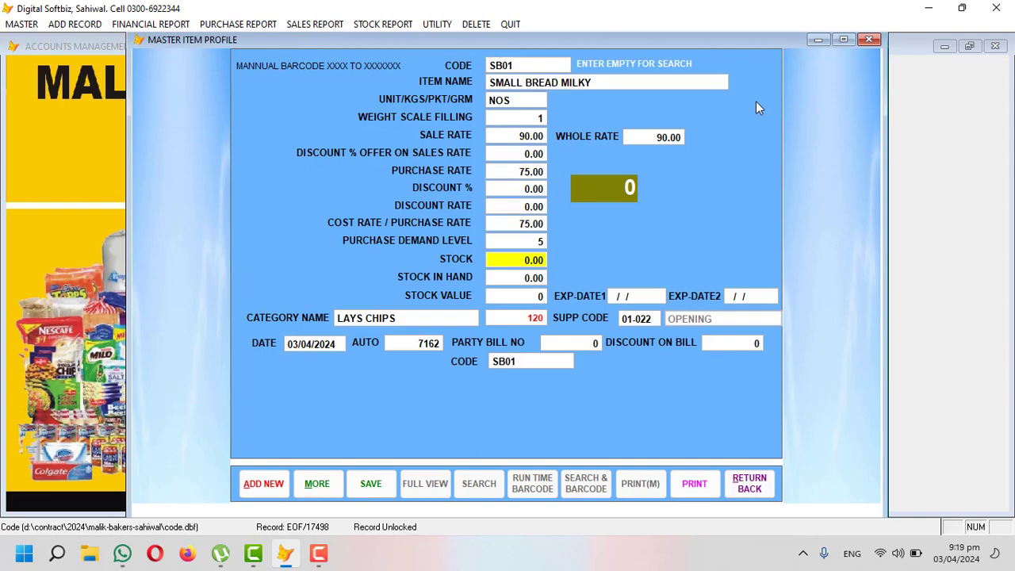
{"action": "key", "text": "Up"}
{"action": "type", "text": "10"}
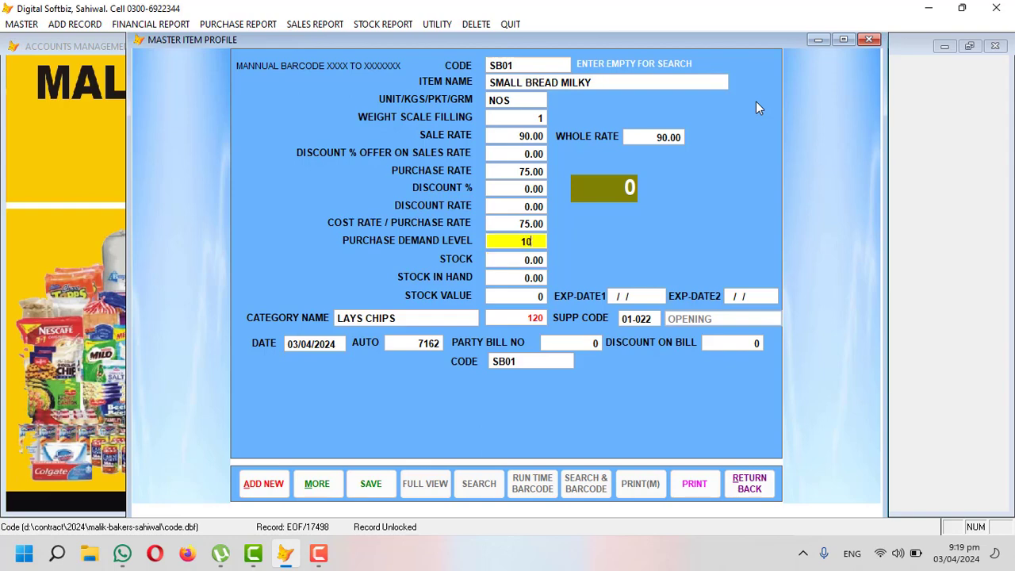
{"action": "key", "text": "Return"}
{"action": "type", "text": "20"}
{"action": "key", "text": "Return"}
{"action": "key", "text": "Return"}
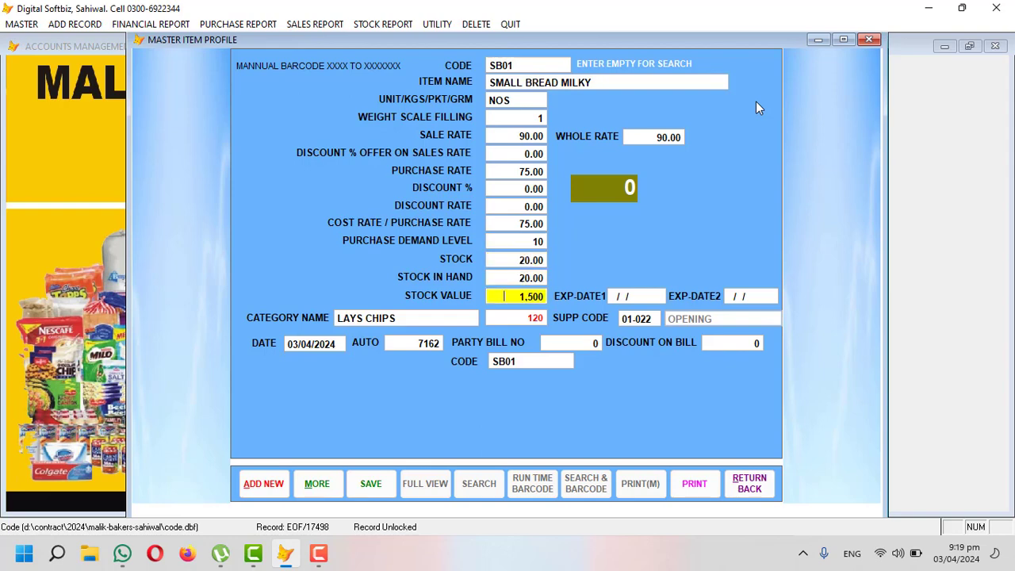
{"action": "key", "text": "Return"}
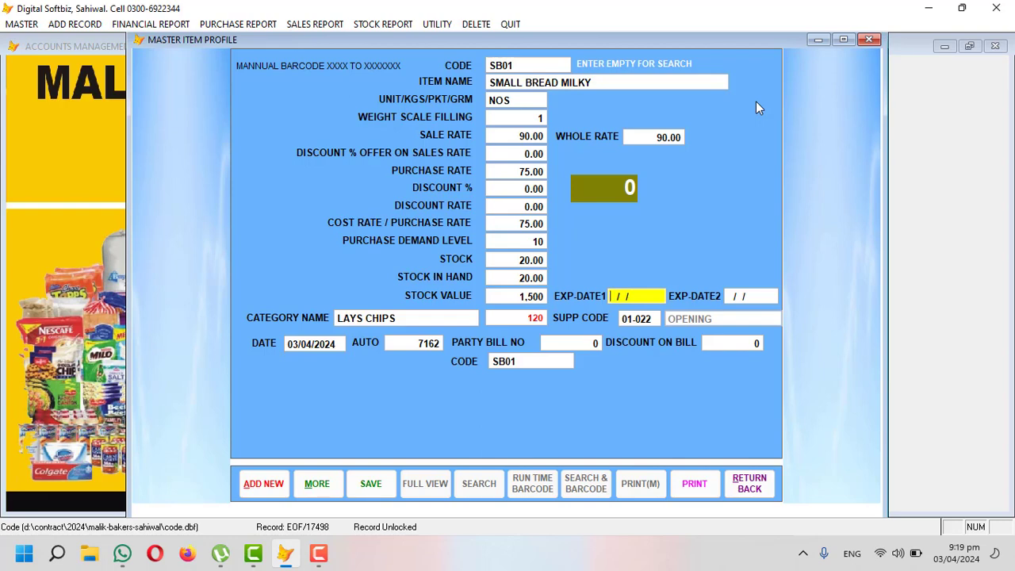
Step: Enter expiry date 07/03/2024 and assign the BAKERY ITEMS category via a 'BAK' search
{"action": "type", "text": "07/3"}
{"action": "key", "text": "BackSpace"}
{"action": "type", "text": "032024"}
{"action": "key", "text": "Return"}
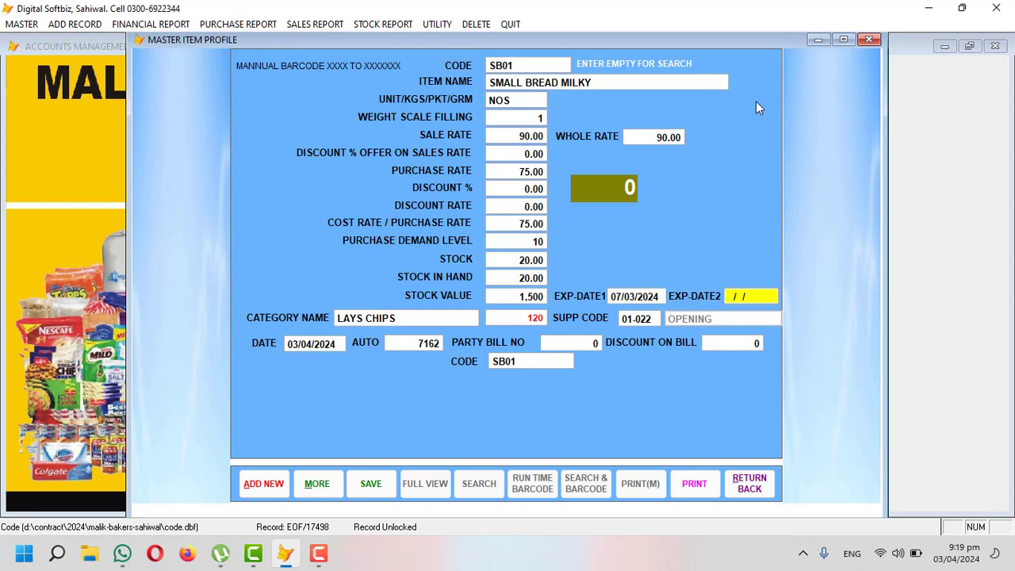
{"action": "key", "text": "Return"}
{"action": "key", "text": "Return"}
{"action": "key", "text": "Return"}
{"action": "key", "text": "Up"}
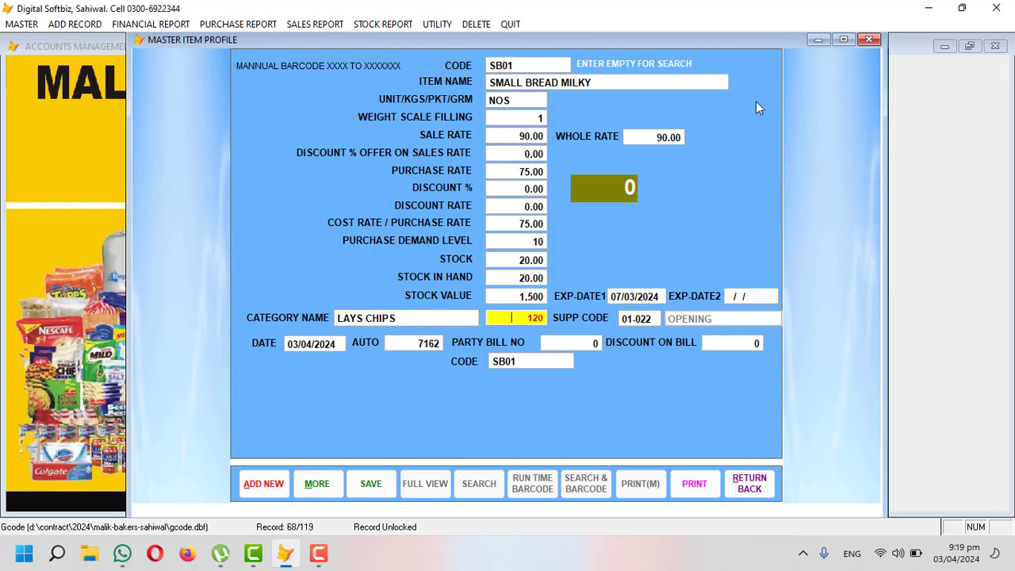
{"action": "key", "text": "Up"}
{"action": "key", "text": "Return"}
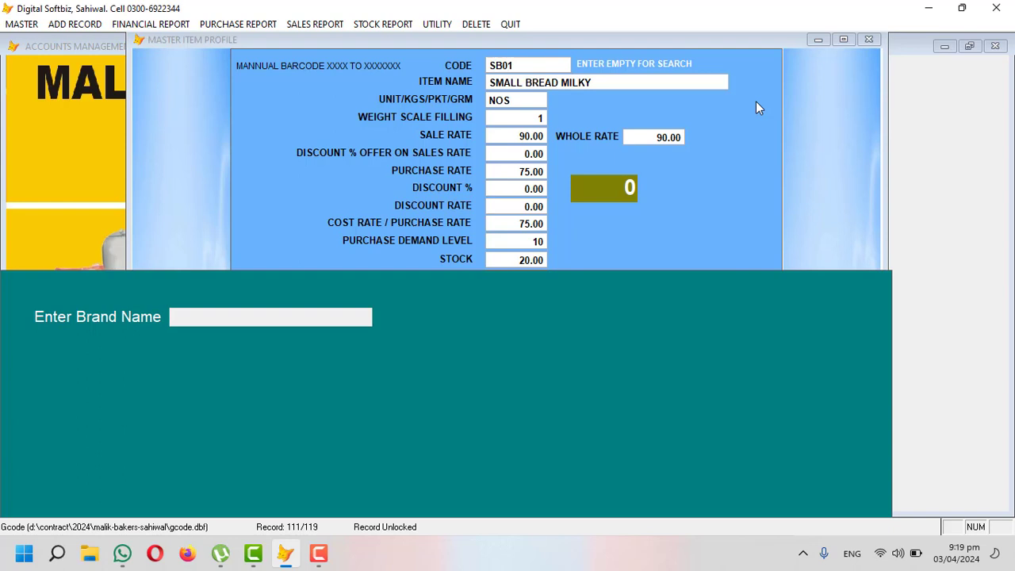
{"action": "type", "text": "BAK"}
{"action": "key", "text": "Return"}
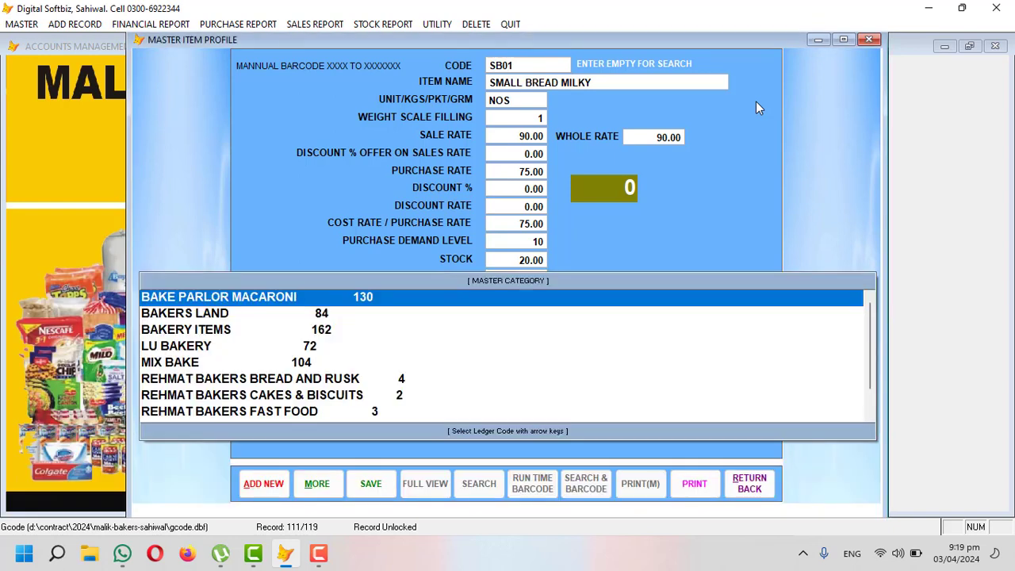
{"action": "key", "text": "Down"}
{"action": "key", "text": "Down"}
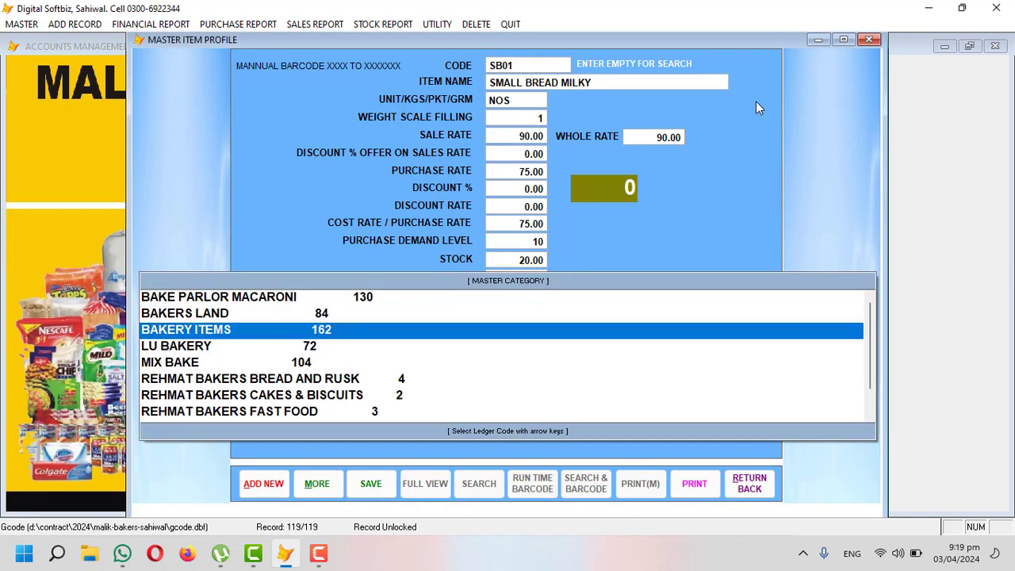
{"action": "key", "text": "Return"}
{"action": "key", "text": "Return"}
{"action": "key", "text": "Return"}
{"action": "key", "text": "Return"}
{"action": "key", "text": "Return"}
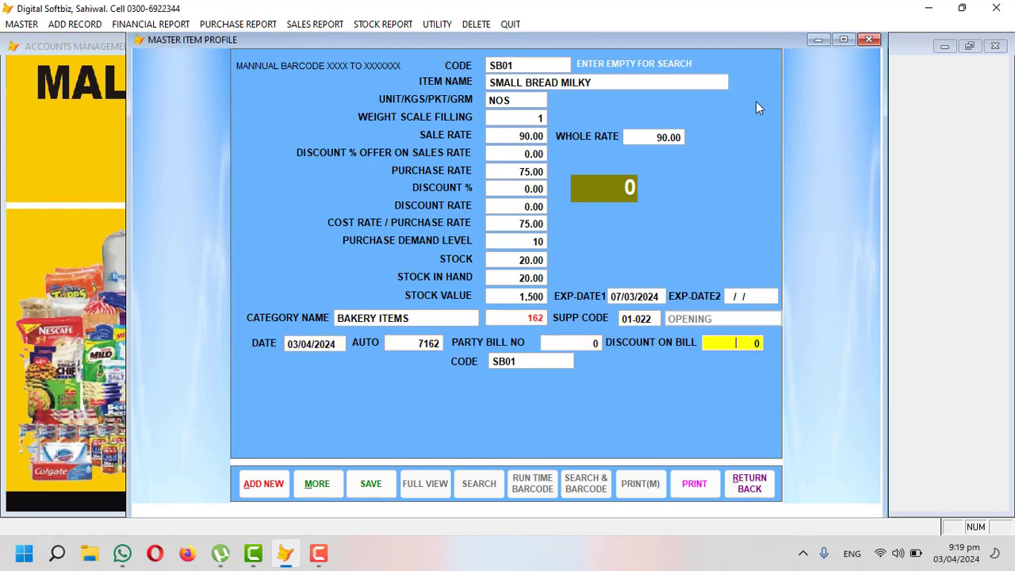
{"action": "key", "text": "Return"}
{"action": "key", "text": "Return"}
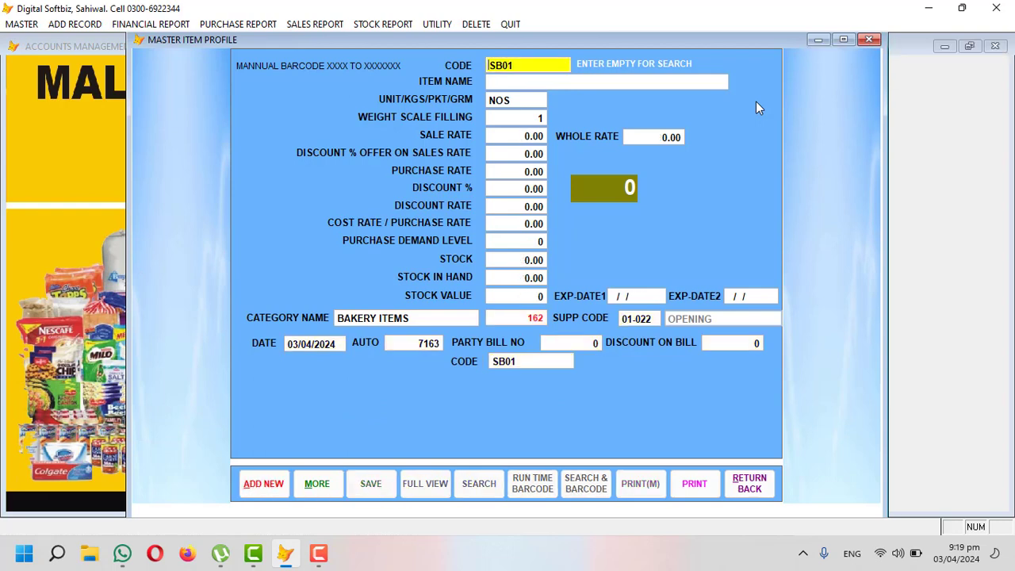
Step: Search 'MIX SW' and load the MIX SWEET item record
{"action": "key", "text": "shift+End"}
{"action": "key", "text": "Delete"}
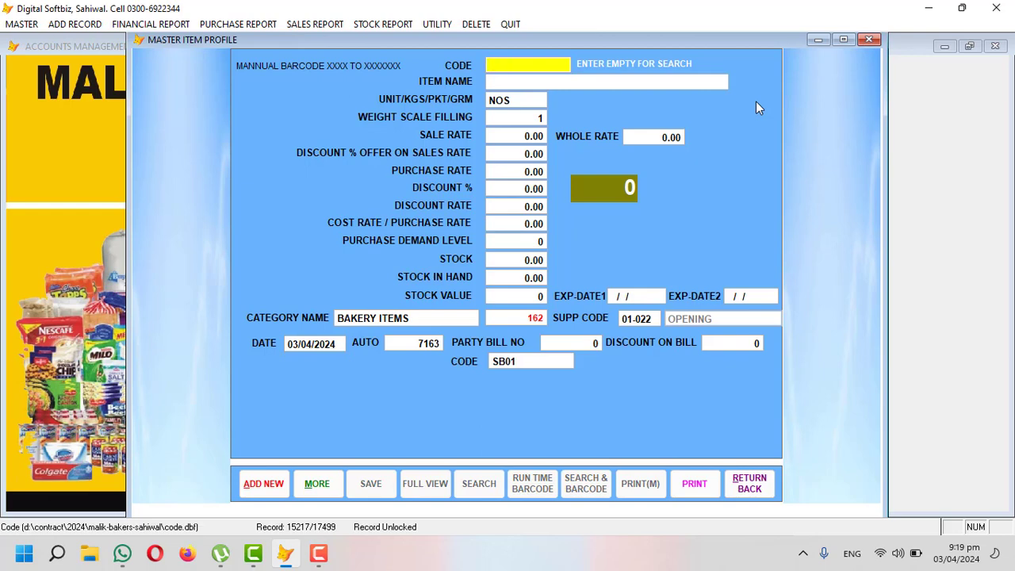
{"action": "key", "text": "Return"}
{"action": "type", "text": "MIX"}
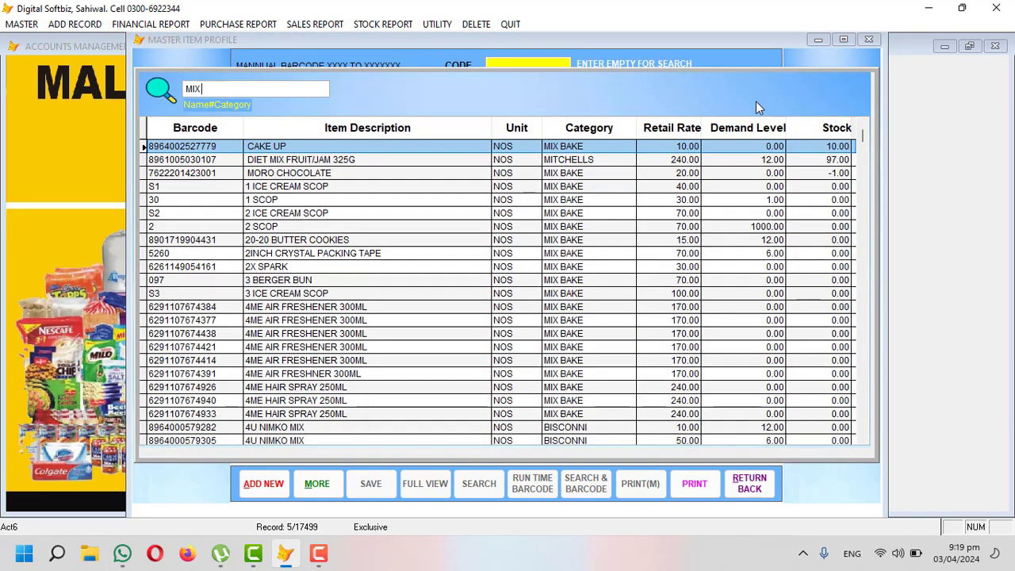
{"action": "type", "text": " SW"}
{"action": "key", "text": "Down"}
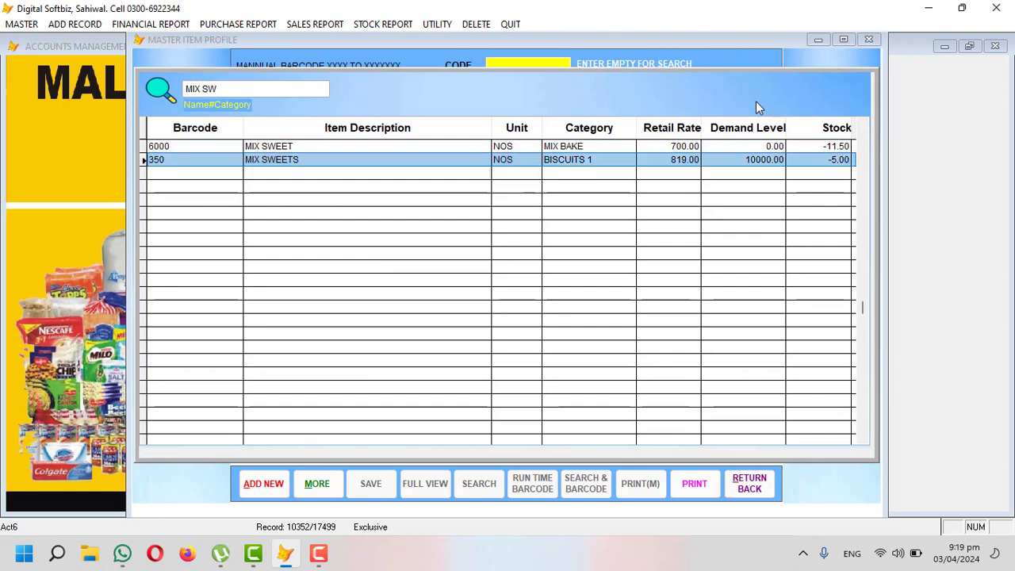
{"action": "key", "text": "Up"}
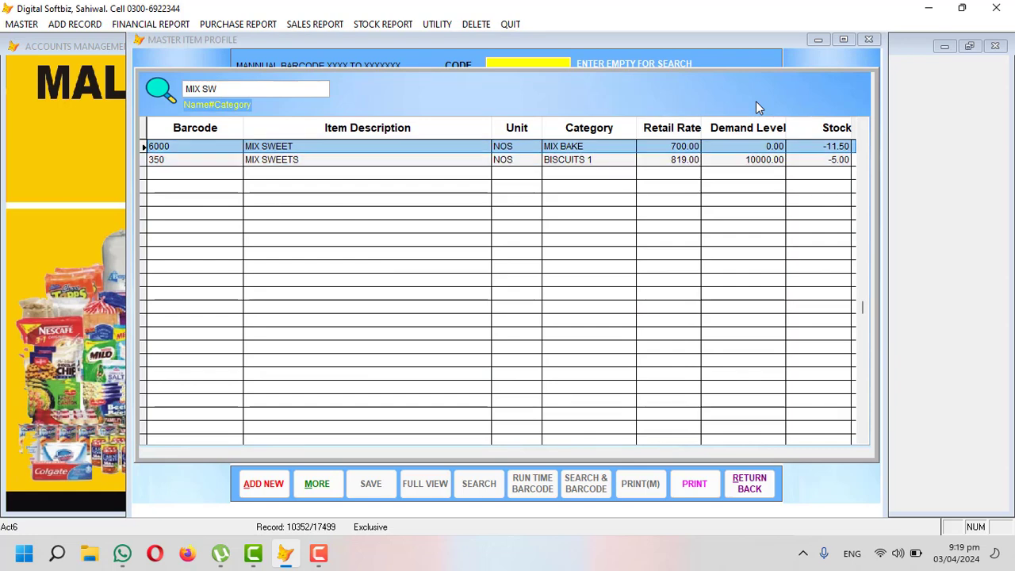
{"action": "key", "text": "Return"}
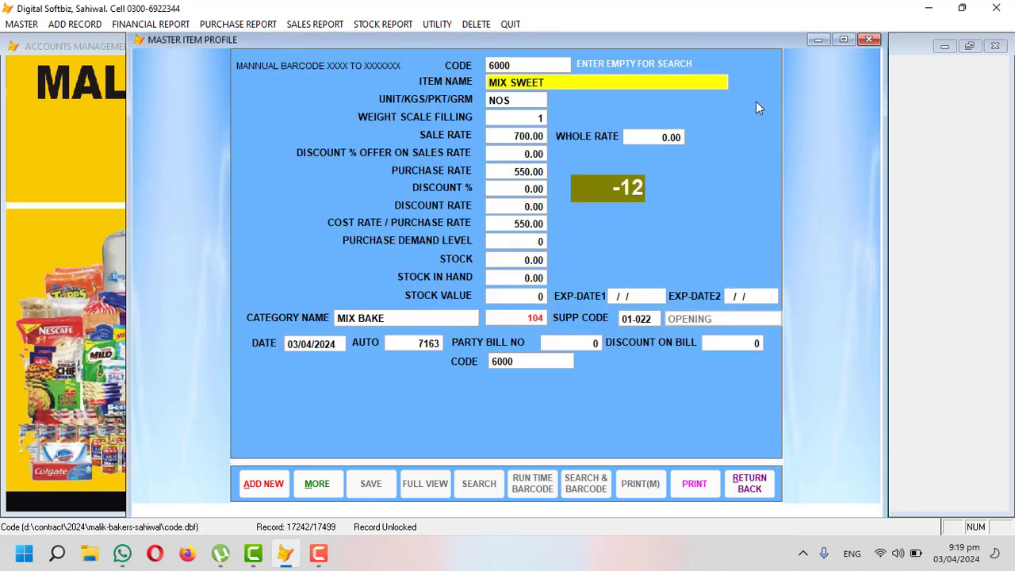
Step: Set sale rate 900, purchase rate 800, stock 10 and expiry 05/04/2024, then save
{"action": "type", "text": "900"}
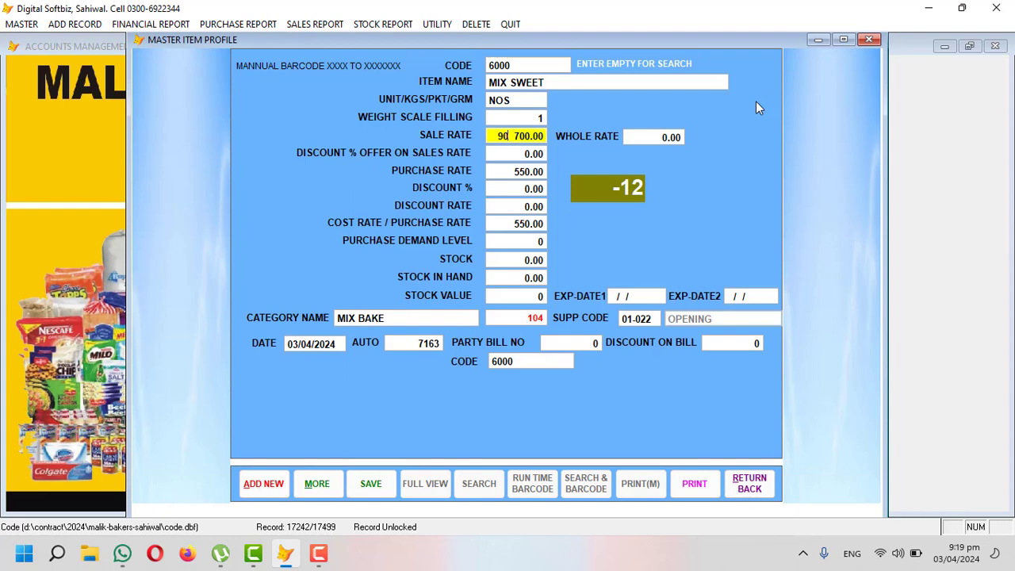
{"action": "key", "text": "Return"}
{"action": "key", "text": "Return"}
{"action": "key", "text": "Return"}
{"action": "type", "text": "800"}
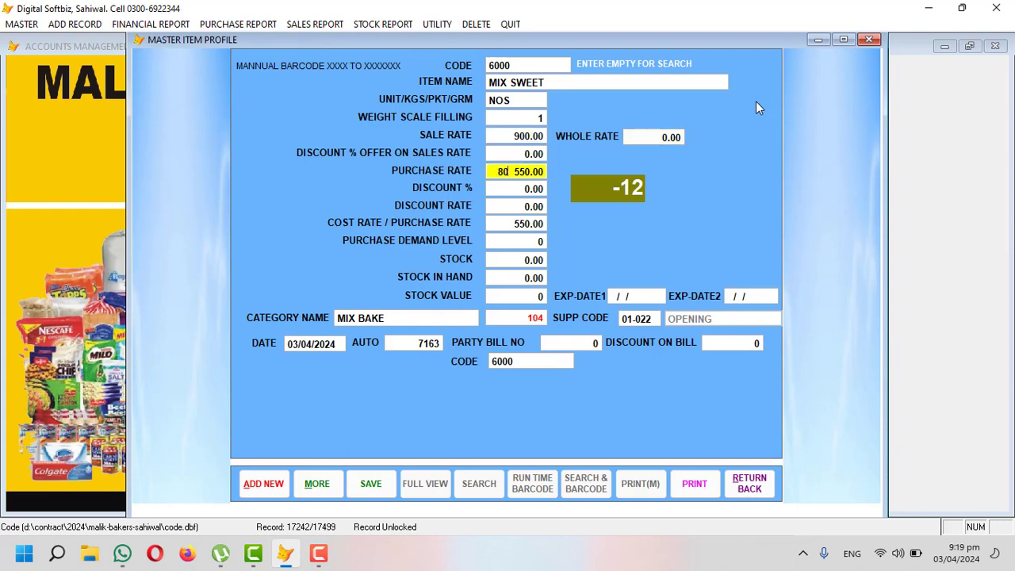
{"action": "key", "text": "Return"}
{"action": "key", "text": "Return"}
{"action": "key", "text": "Return"}
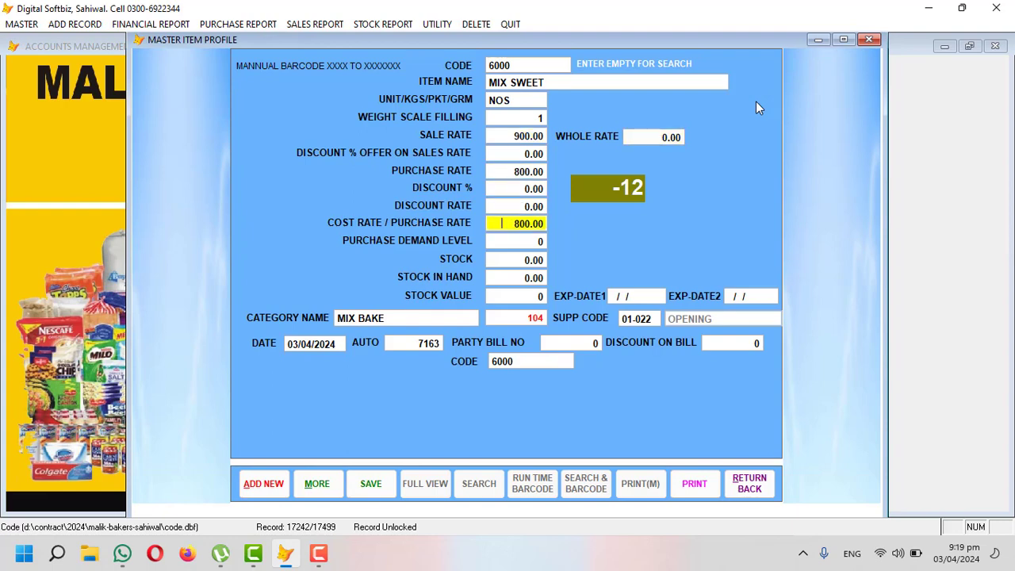
{"action": "key", "text": "Return"}
{"action": "key", "text": "Return"}
{"action": "type", "text": "10"}
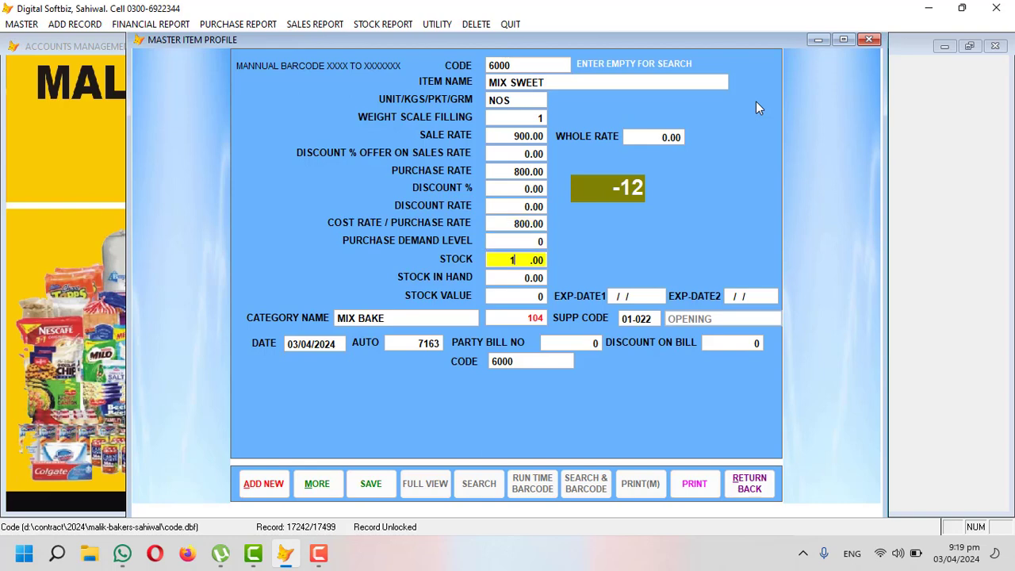
{"action": "key", "text": "Return"}
{"action": "key", "text": "Return"}
{"action": "key", "text": "Return"}
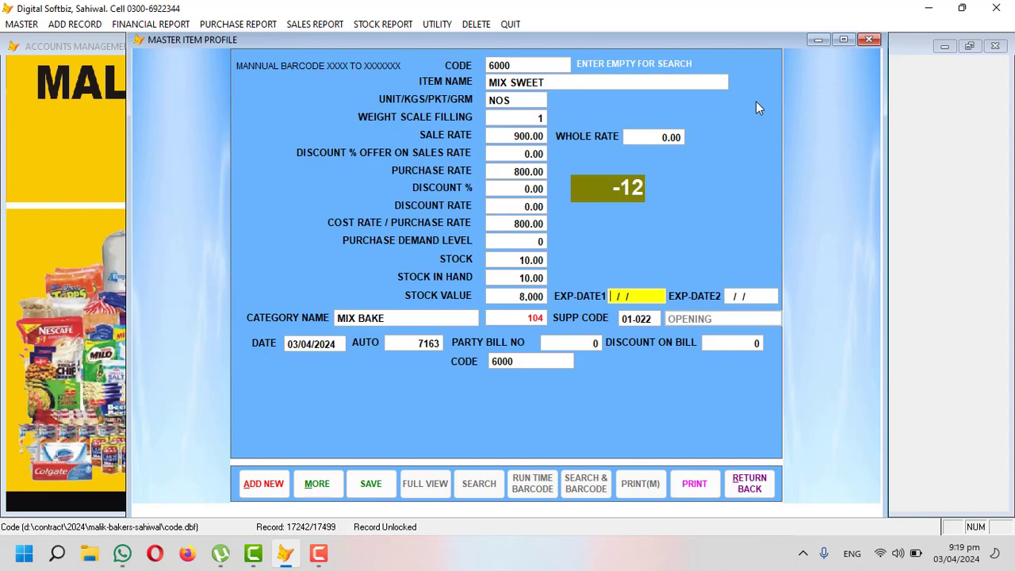
{"action": "type", "text": "05/0"}
{"action": "key", "text": "Return"}
{"action": "key", "text": "Return"}
{"action": "key", "text": "Return"}
{"action": "key", "text": "Return"}
{"action": "key", "text": "Return"}
{"action": "key", "text": "Return"}
{"action": "key", "text": "Return"}
{"action": "key", "text": "Return"}
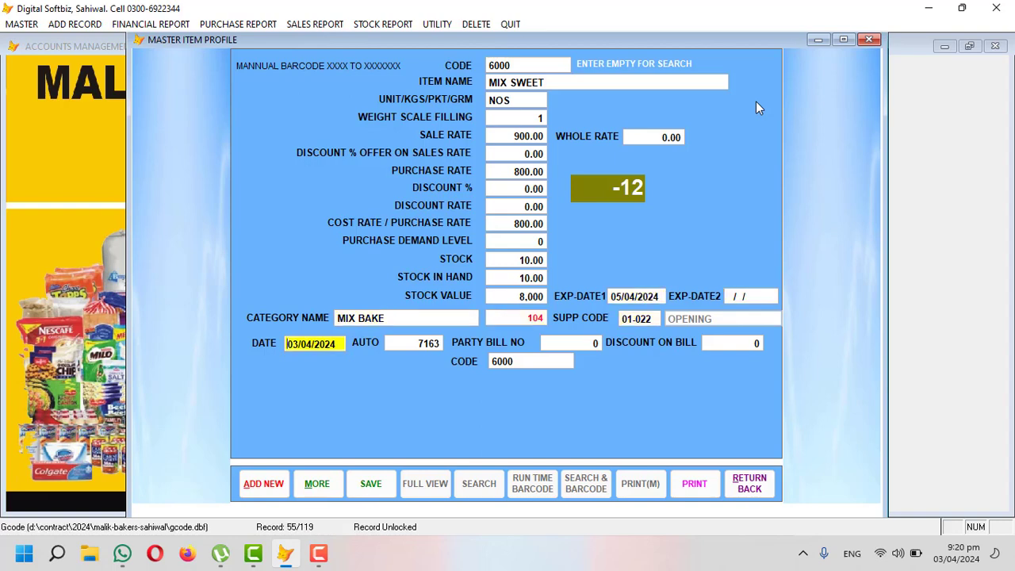
{"action": "key", "text": "Return"}
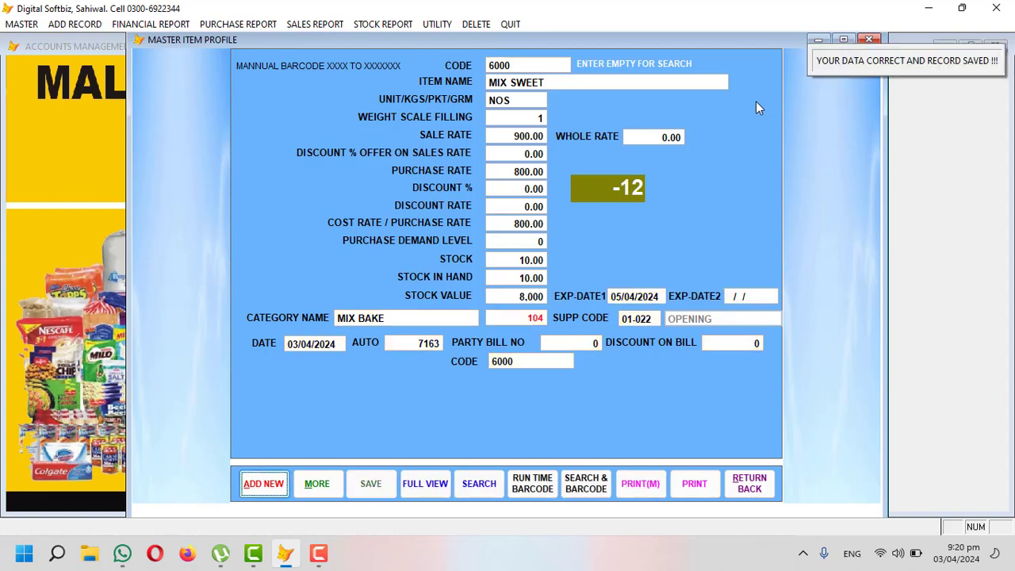
Step: Close the item profile, preview the Stock In Hand report, then close the preview
{"action": "left_click", "coordinate": [862, 41]}
{"action": "left_click", "coordinate": [397, 26]}
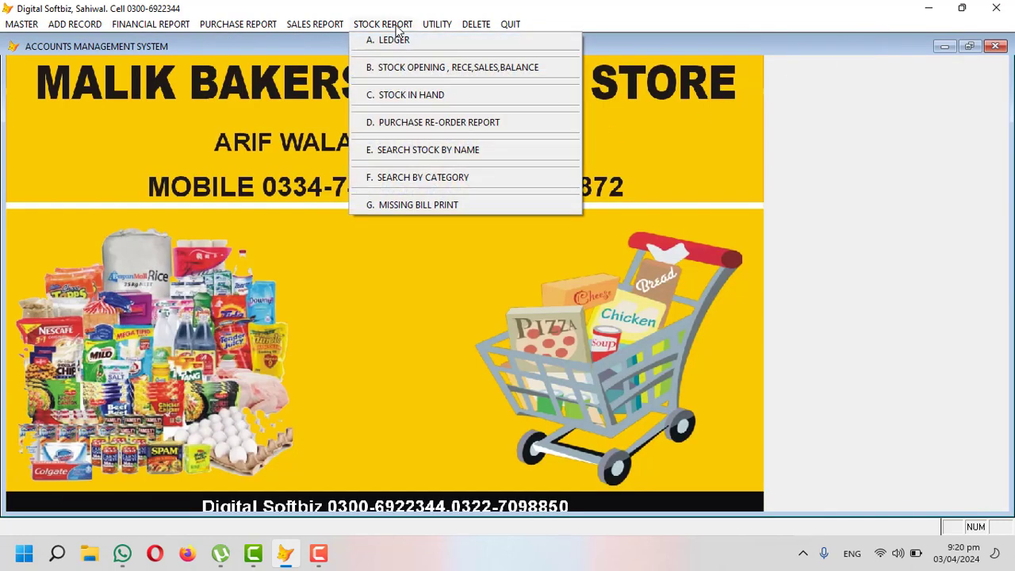
{"action": "left_click", "coordinate": [429, 94]}
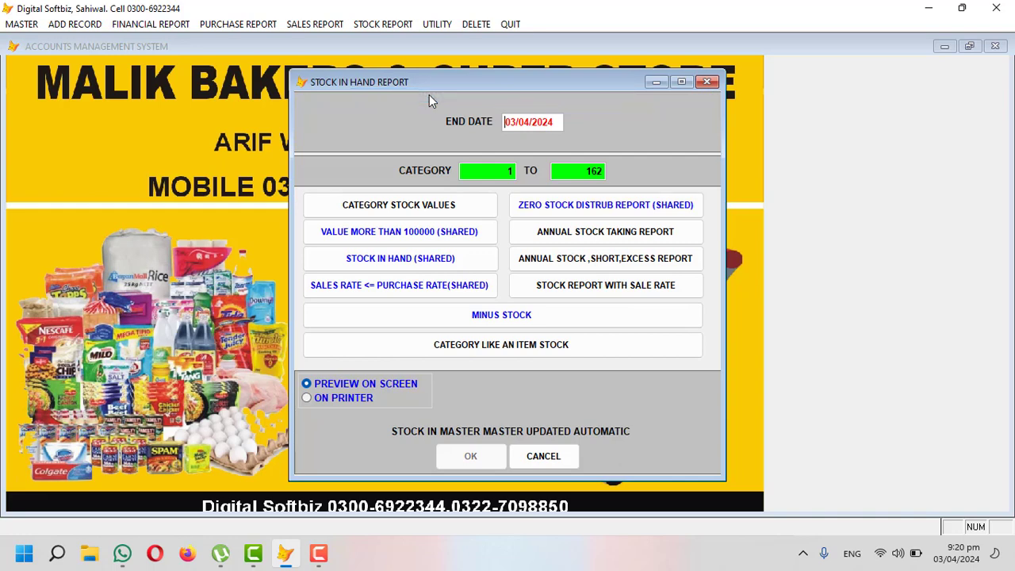
{"action": "key", "text": "Return"}
{"action": "key", "text": "Return"}
{"action": "key", "text": "Return"}
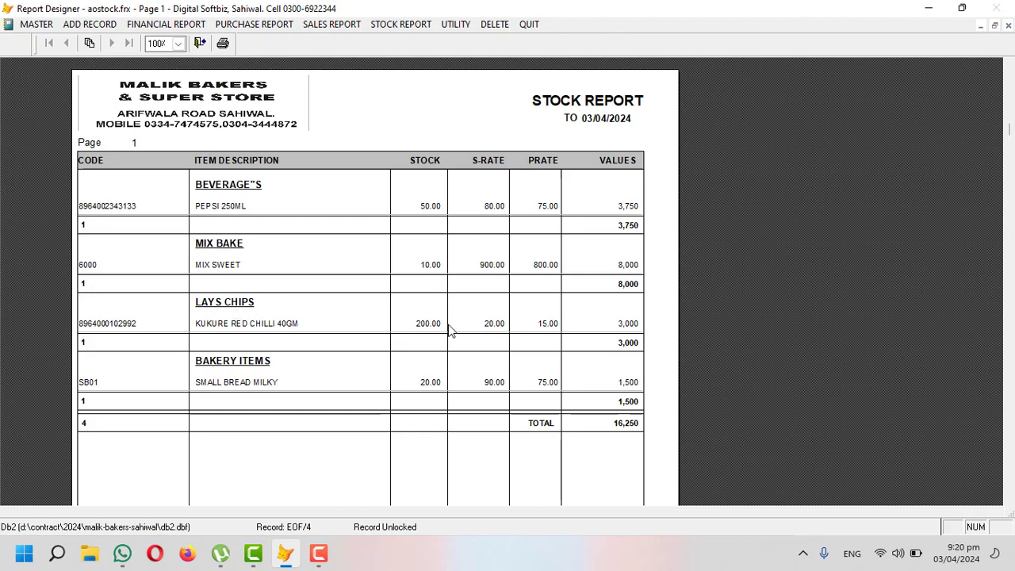
{"action": "scroll", "coordinate": [265, 367], "scroll_direction": "down", "scroll_amount": 1}
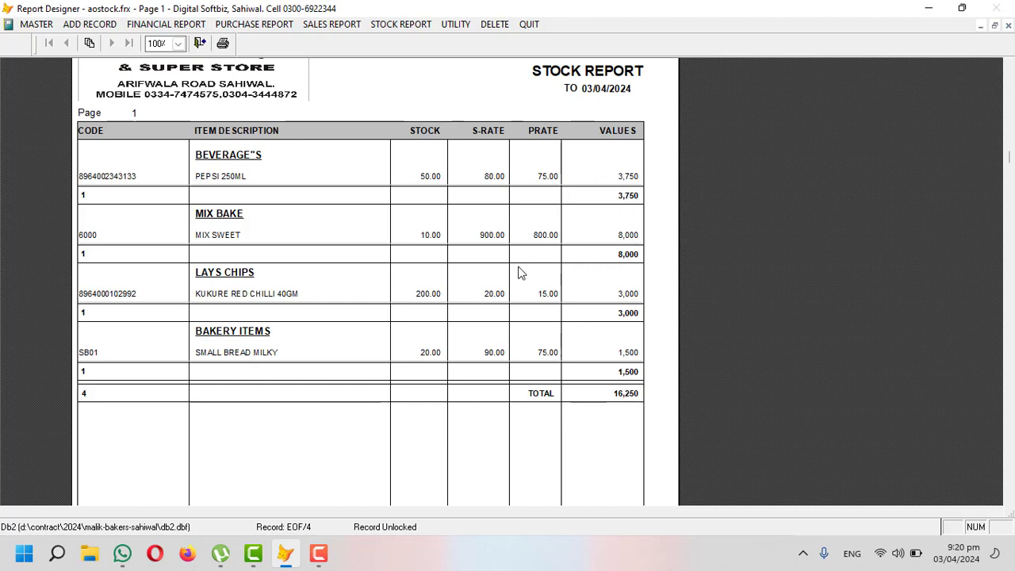
{"action": "key", "text": "Escape"}
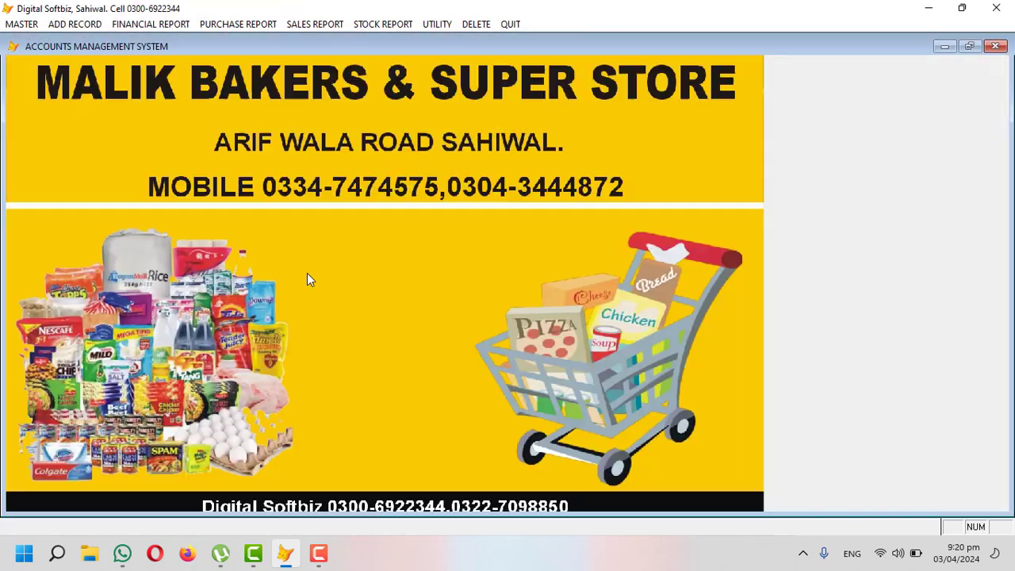
Step: Open and close the Whole Sales Invoice, then open the Sales Counter (BIN-1) billing screen
{"action": "left_click", "coordinate": [72, 24]}
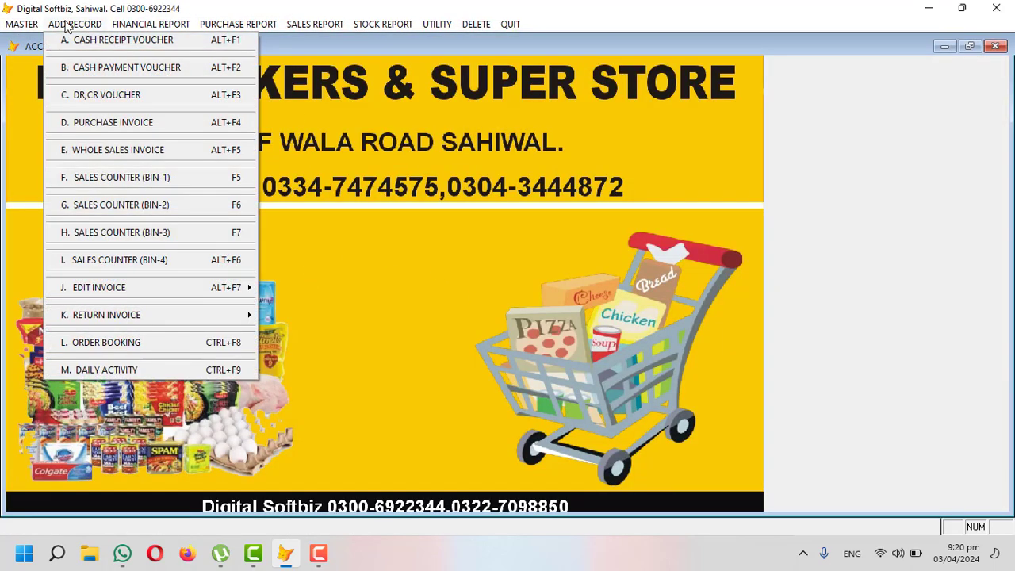
{"action": "mouse_move", "coordinate": [19, 27]}
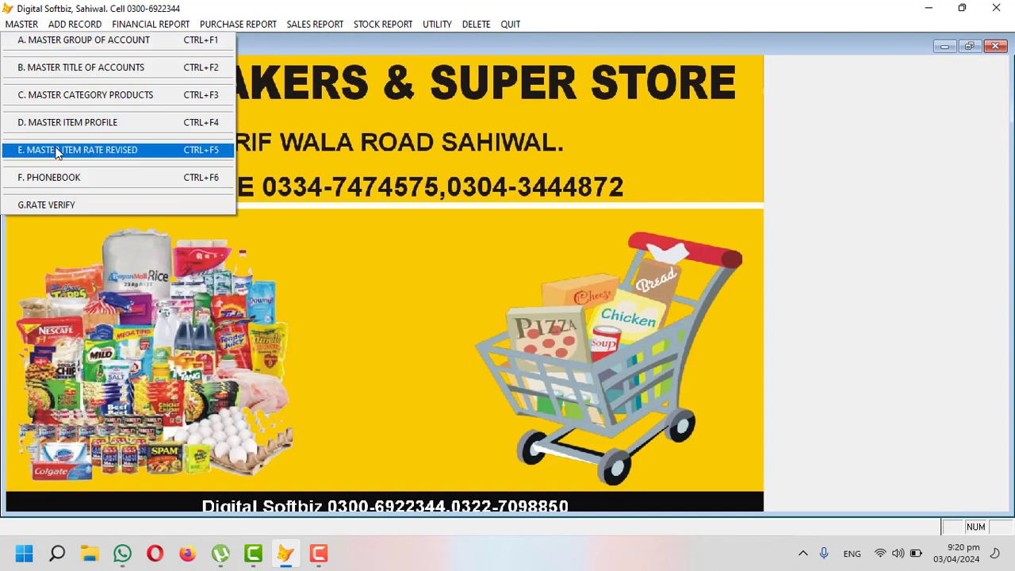
{"action": "mouse_move", "coordinate": [71, 23]}
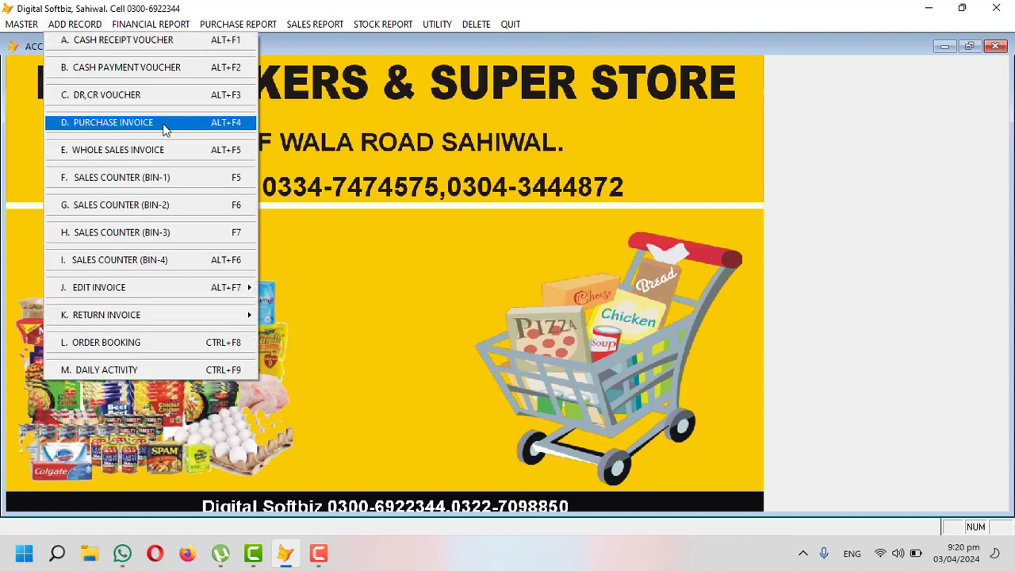
{"action": "left_click", "coordinate": [133, 154]}
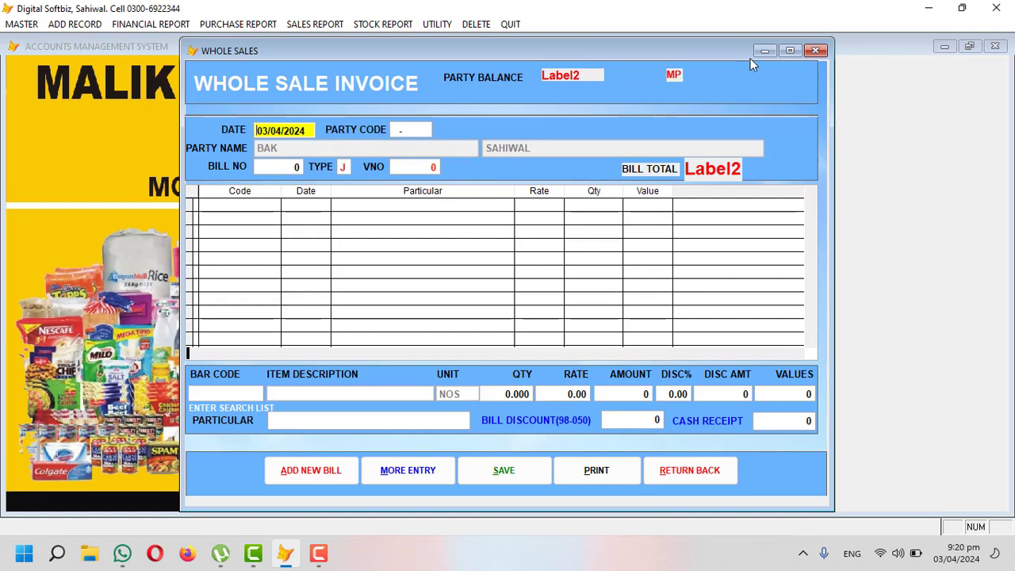
{"action": "left_click", "coordinate": [815, 50]}
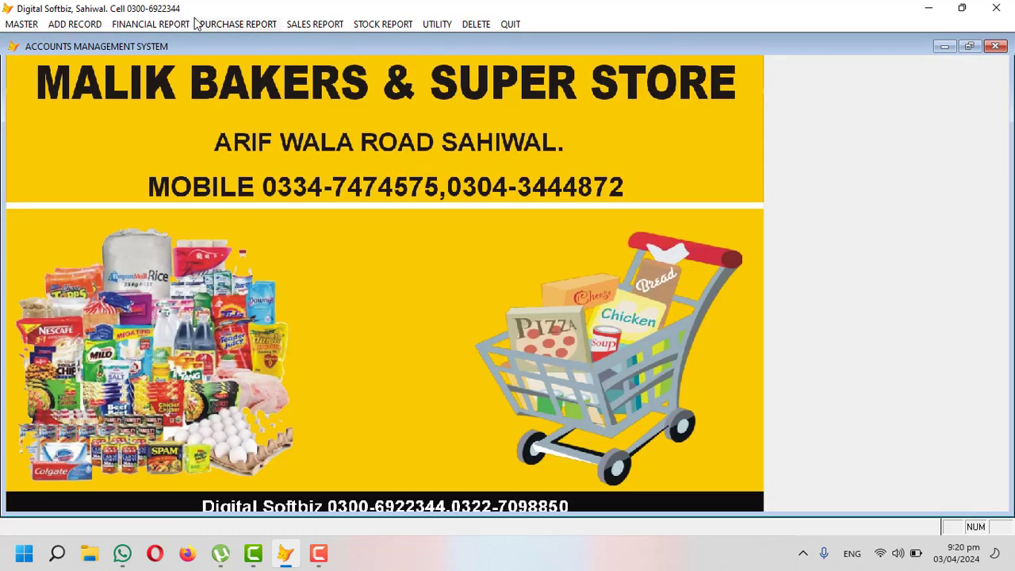
{"action": "left_click", "coordinate": [90, 26]}
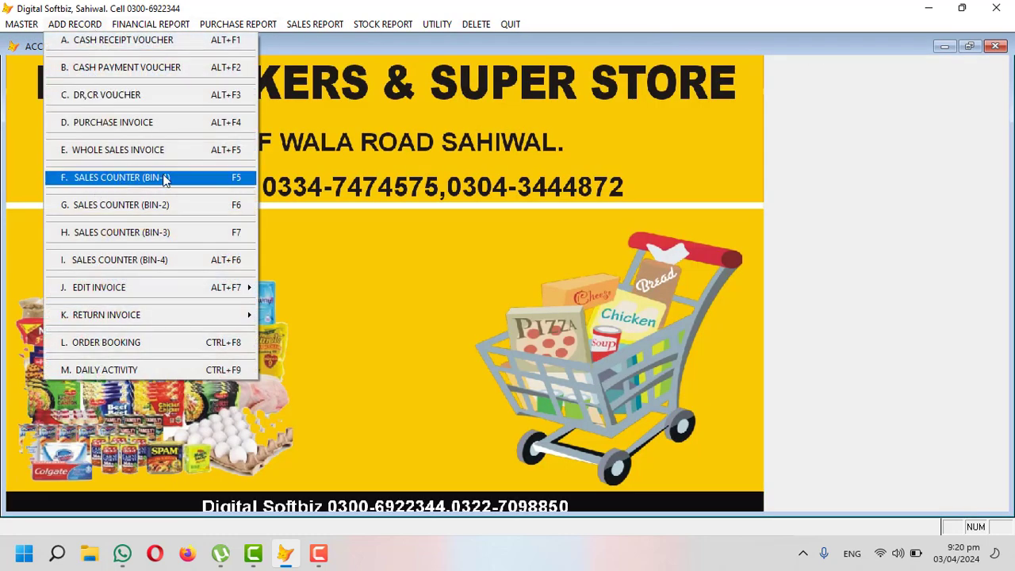
{"action": "left_click", "coordinate": [158, 179]}
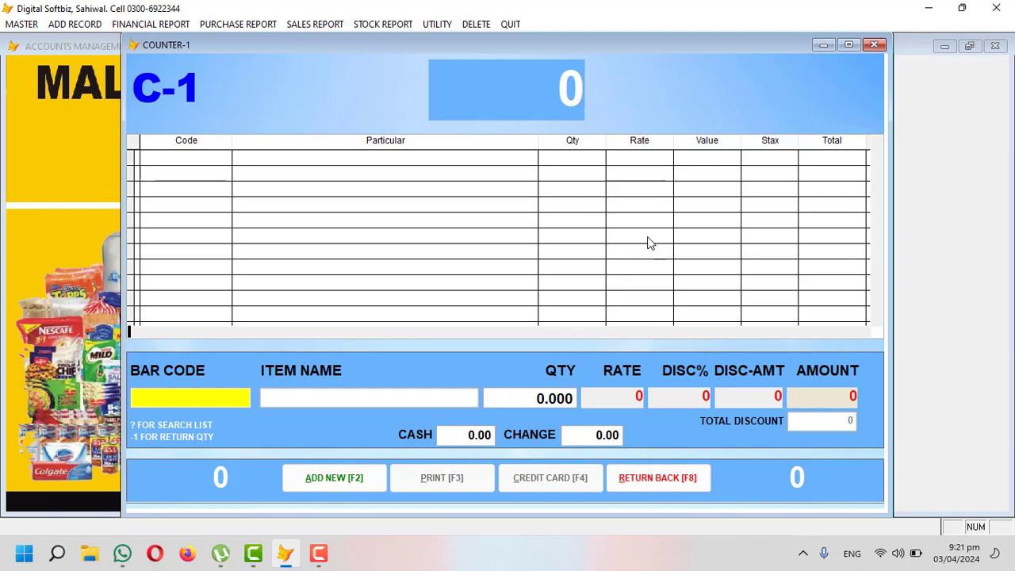
Step: Search 'MIX S' and add MIX SWEET to the bill with quantity 1
{"action": "type", "text": "?"}
{"action": "key", "text": "Return"}
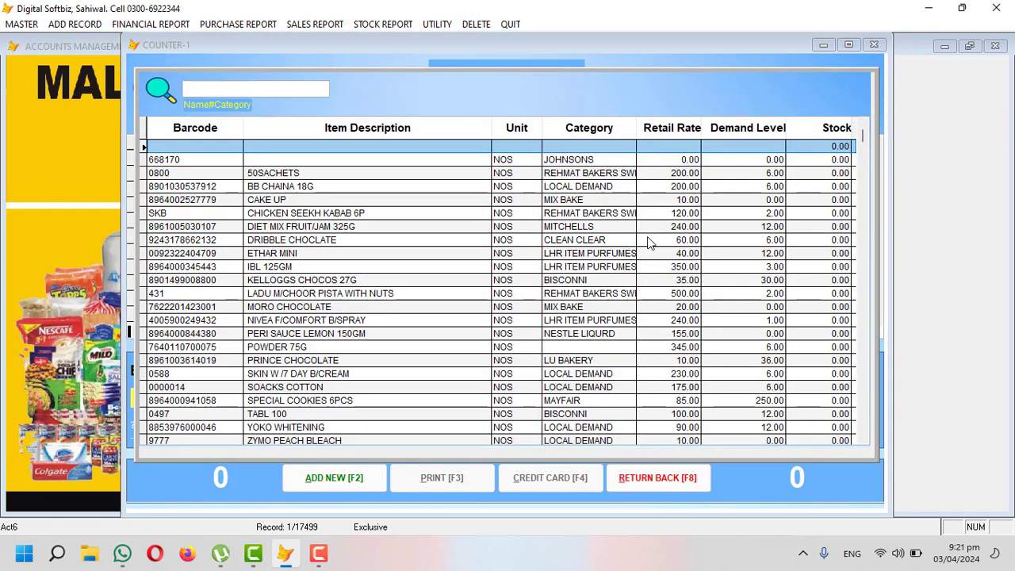
{"action": "type", "text": "MIX S"}
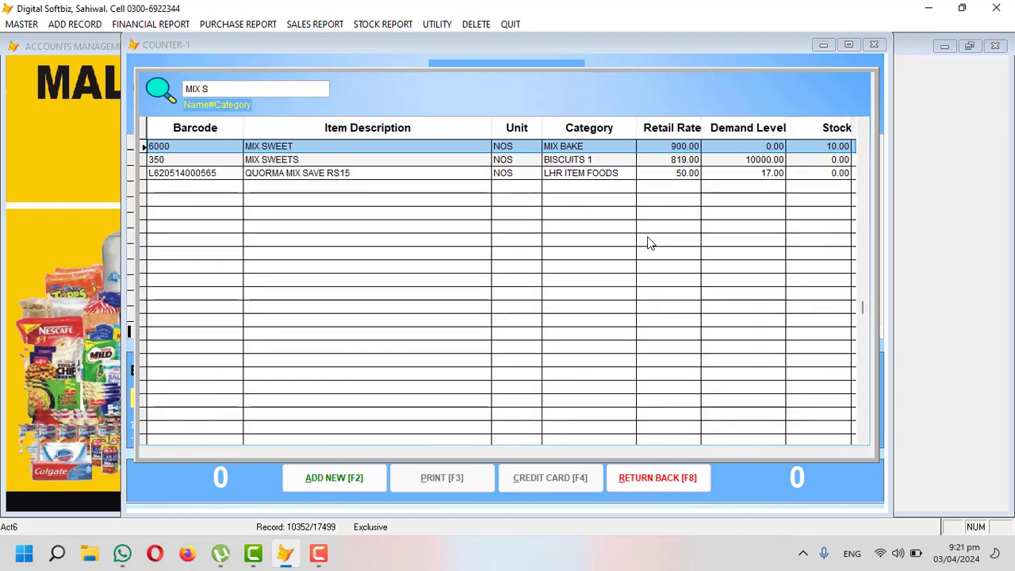
{"action": "key", "text": "Return"}
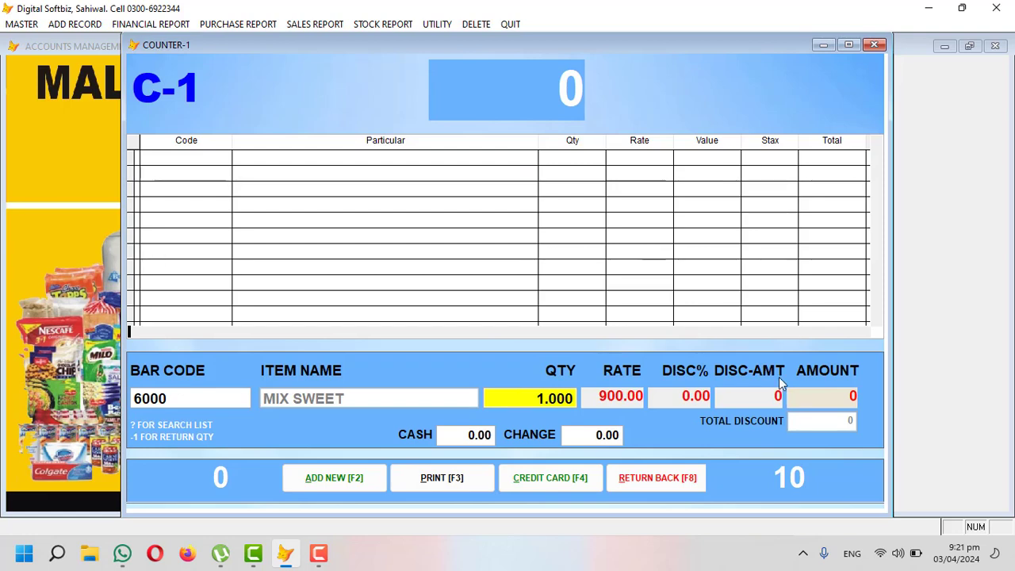
{"action": "left_click", "coordinate": [673, 477]}
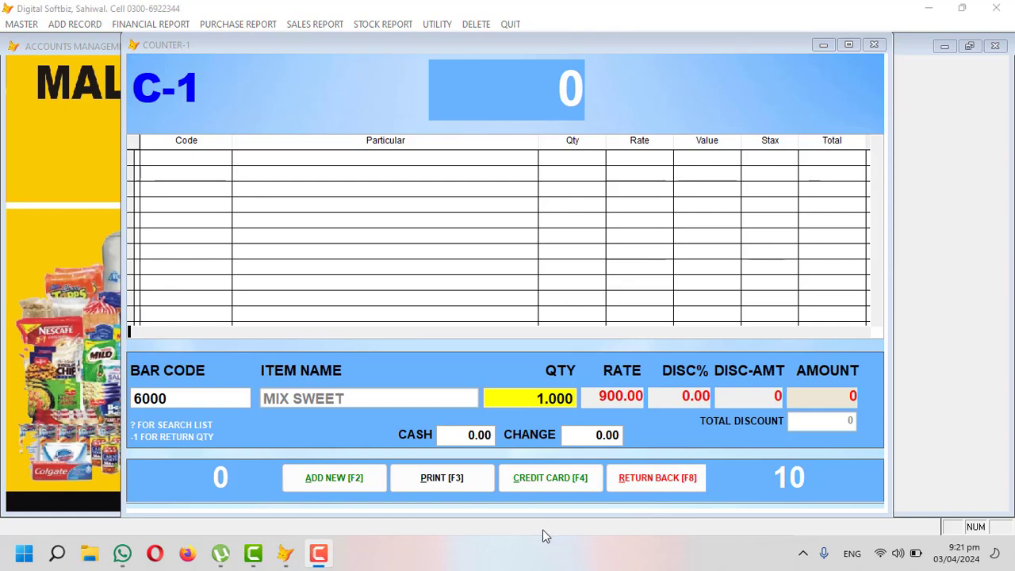
{"action": "left_click", "coordinate": [523, 401]}
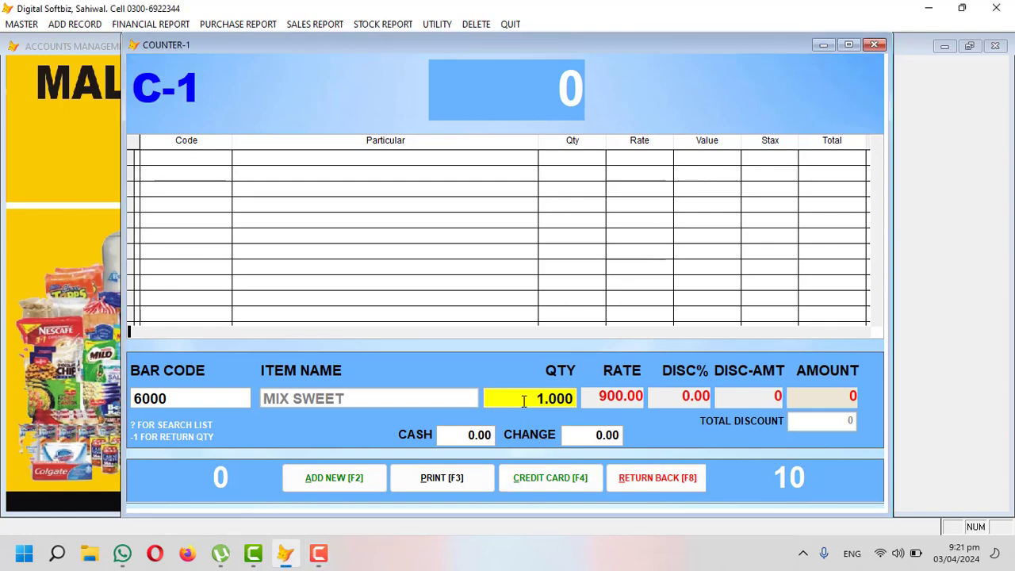
{"action": "key", "text": "Return"}
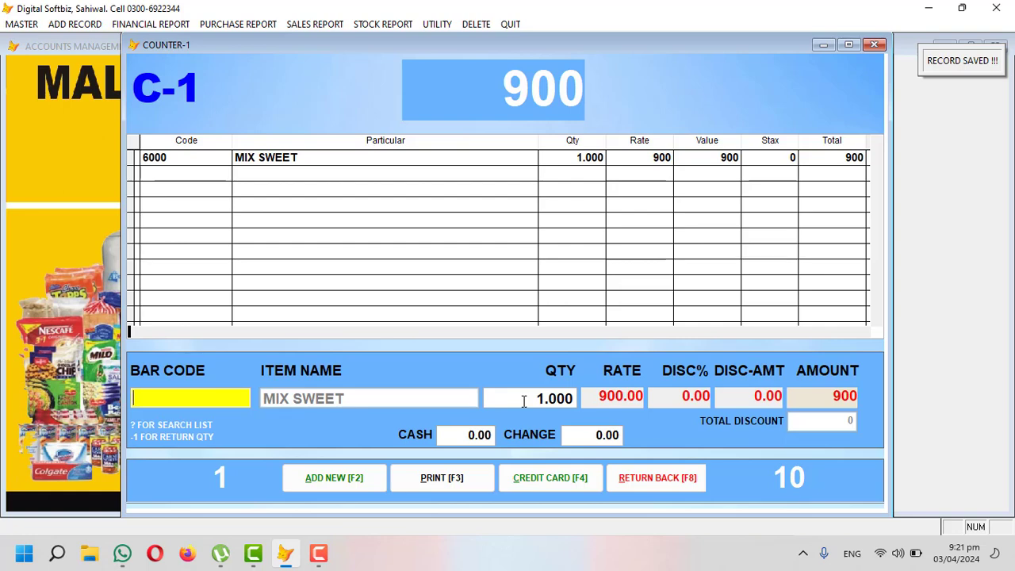
Step: Add two more MIX SWEET lines: 0.50 via barcode 6000 and 0.2 via search
{"action": "type", "text": "?"}
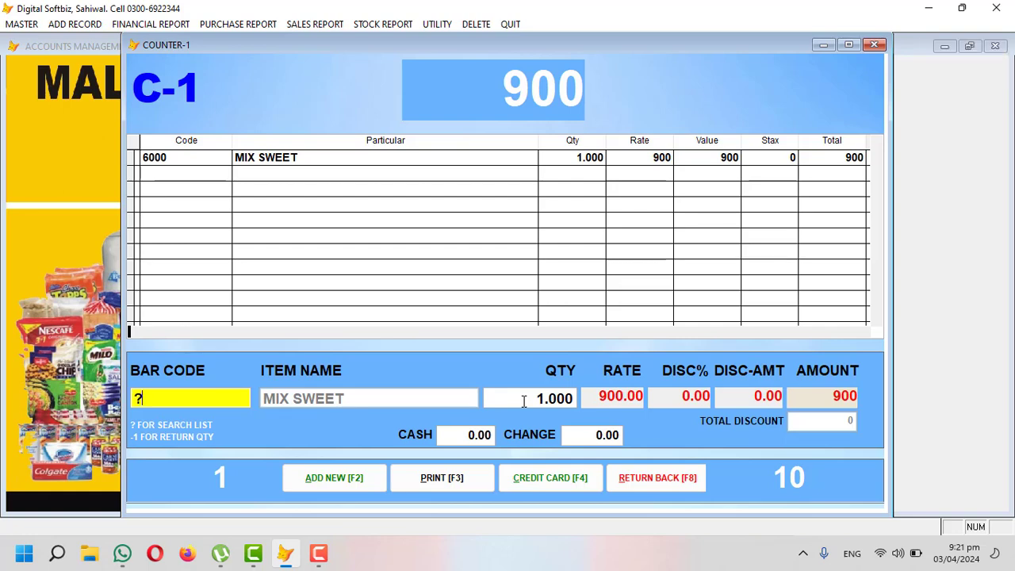
{"action": "key", "text": "BackSpace"}
{"action": "type", "text": "6000"}
{"action": "key", "text": "Return"}
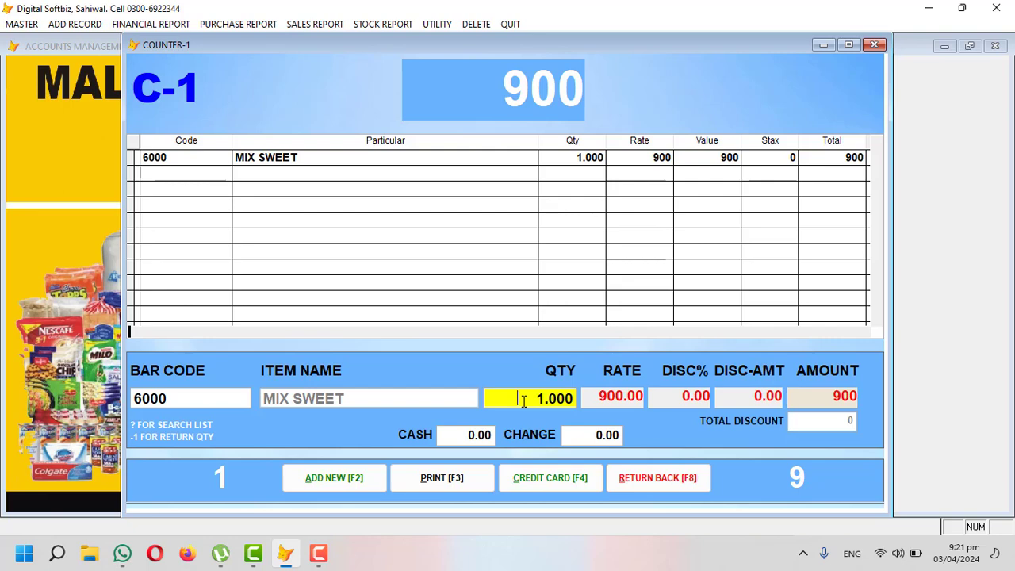
{"action": "type", "text": "0.50"}
{"action": "key", "text": "Return"}
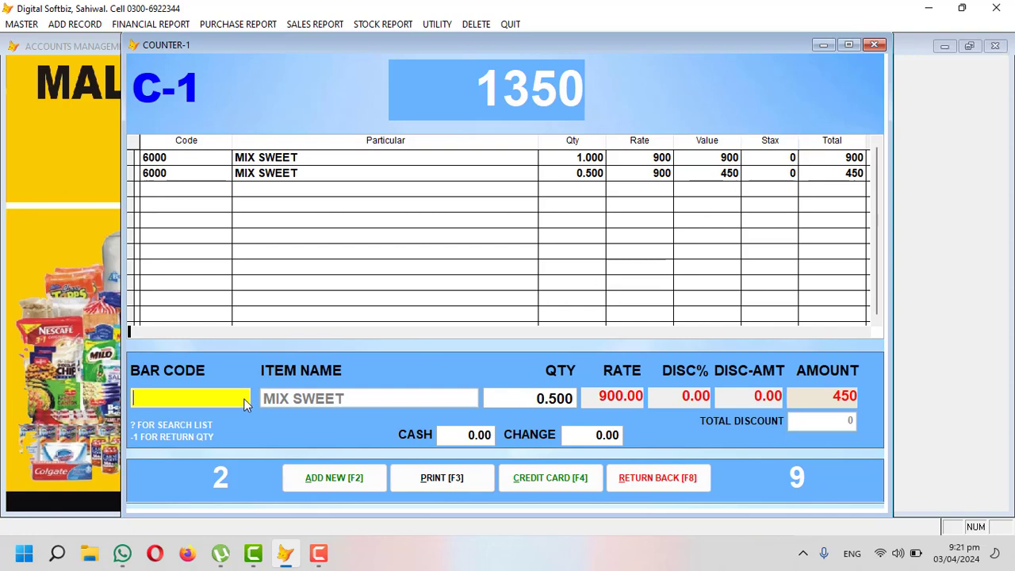
{"action": "type", "text": "?"}
{"action": "key", "text": "Return"}
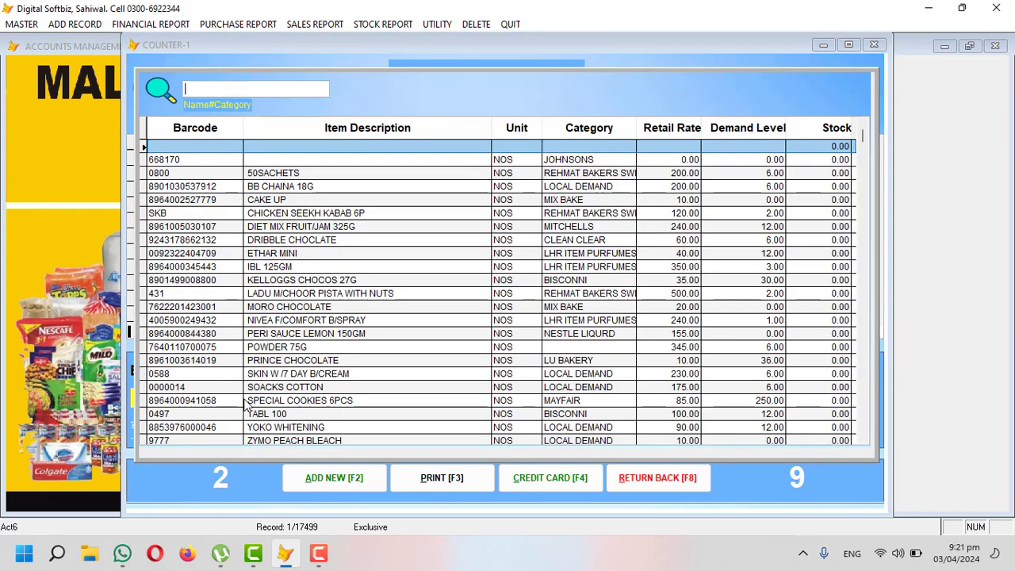
{"action": "type", "text": "MIX SW"}
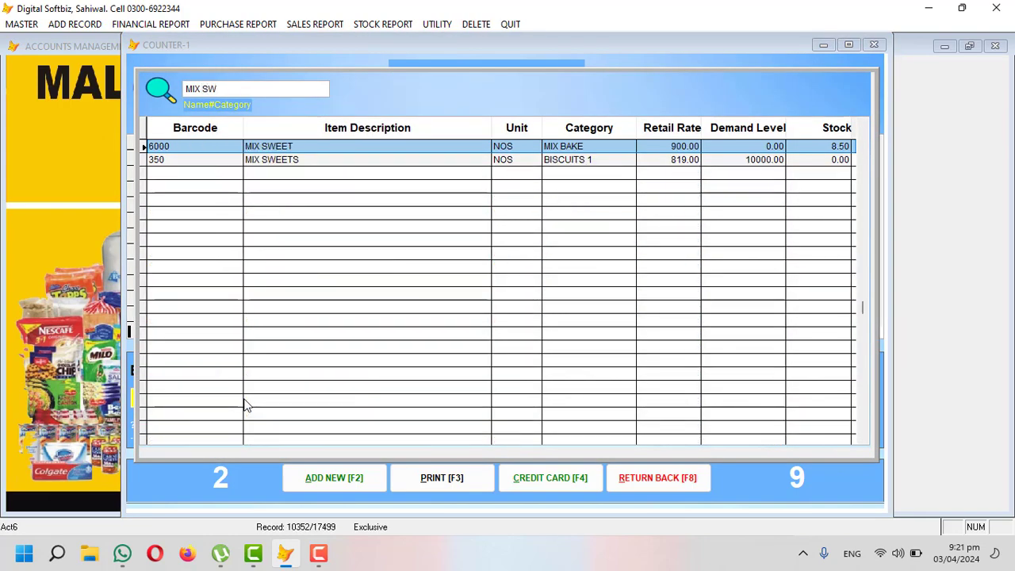
{"action": "key", "text": "Return"}
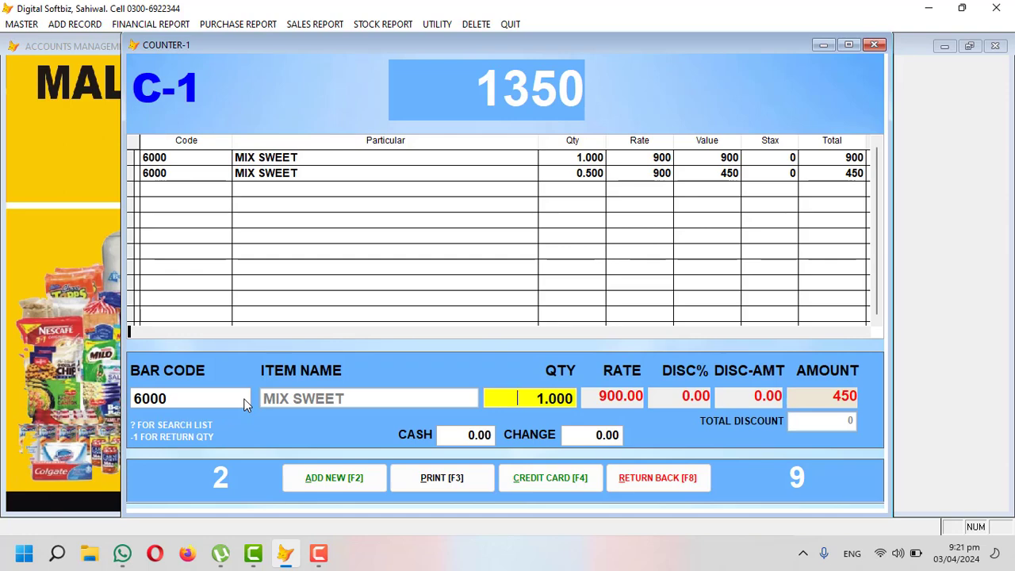
{"action": "type", "text": "0.2"}
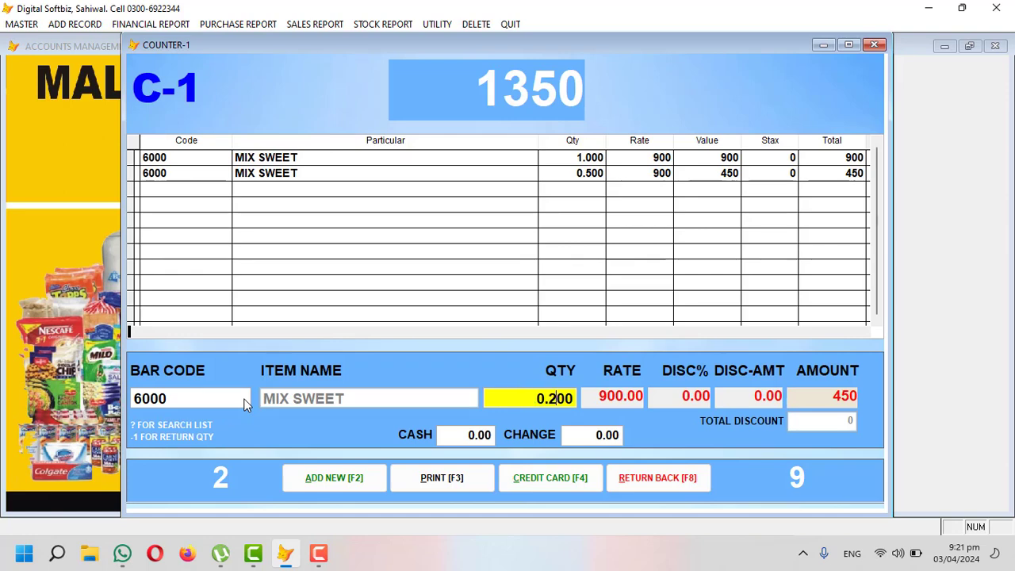
{"action": "key", "text": "Return"}
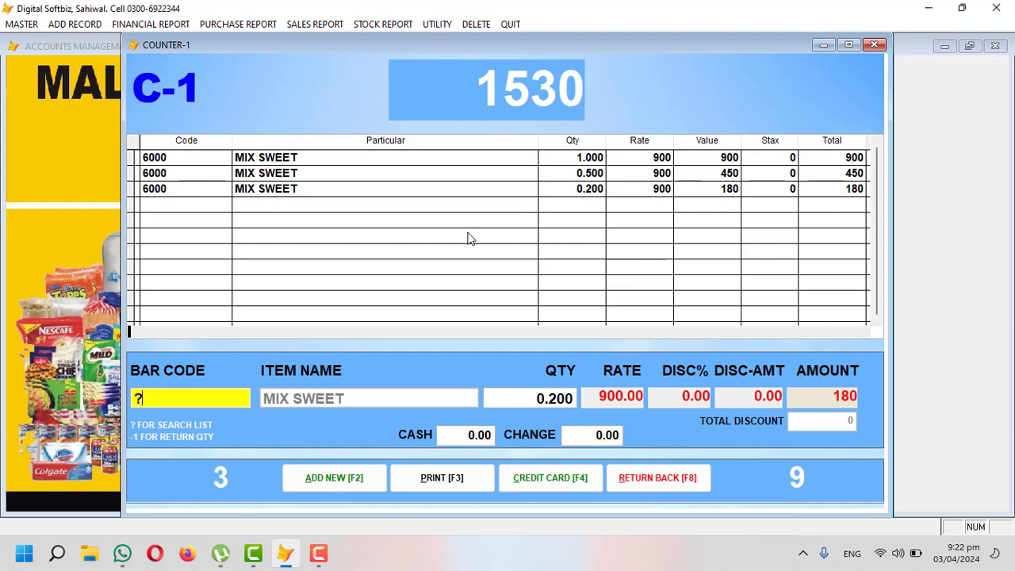
Step: Add 10 KUKURE RED CHILLI 40GM, record 2000 cash, and skip saving the receipt file
{"action": "key", "text": "Return"}
{"action": "type", "text": "LAYS"}
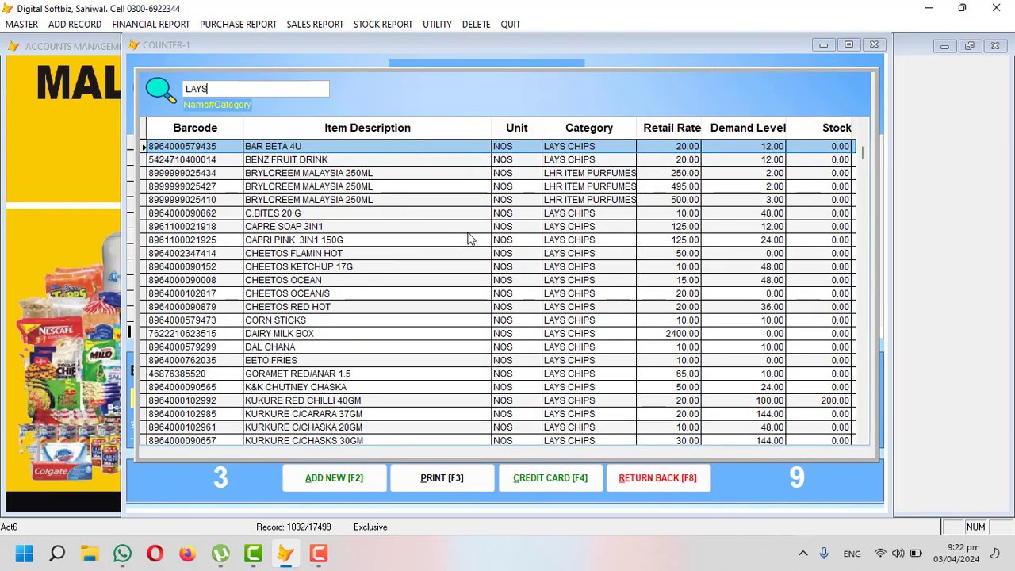
{"action": "key", "text": "Down"}
{"action": "key", "text": "Down"}
{"action": "key", "text": "Down"}
{"action": "key", "text": "Down"}
{"action": "key", "text": "Down"}
{"action": "key", "text": "Down"}
{"action": "key", "text": "Down"}
{"action": "key", "text": "Down"}
{"action": "key", "text": "Down"}
{"action": "key", "text": "Down"}
{"action": "key", "text": "Down"}
{"action": "key", "text": "Down"}
{"action": "key", "text": "Down"}
{"action": "key", "text": "Down"}
{"action": "key", "text": "Down"}
{"action": "key", "text": "Down"}
{"action": "key", "text": "Down"}
{"action": "key", "text": "Down"}
{"action": "key", "text": "Down"}
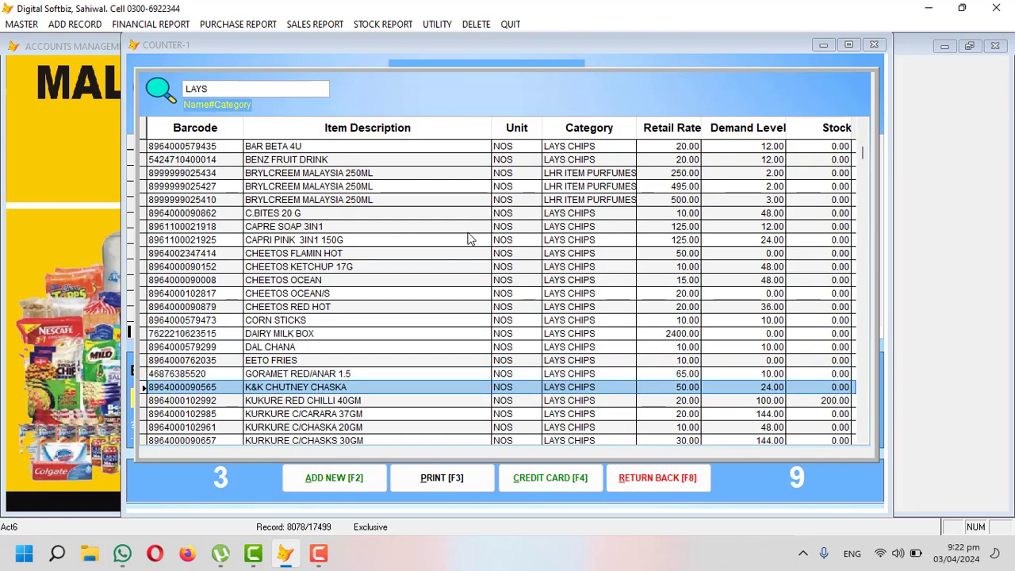
{"action": "key", "text": "Return"}
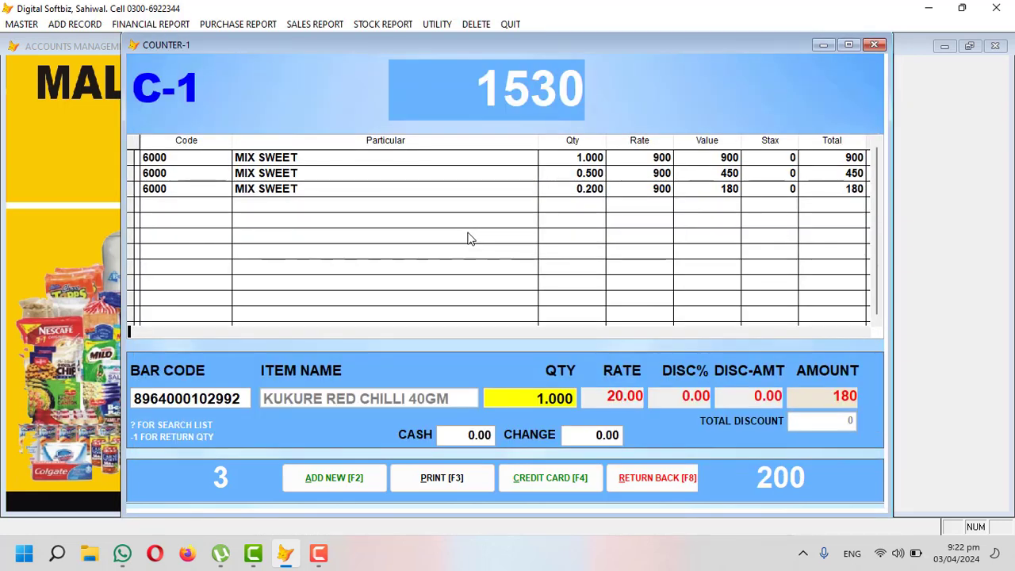
{"action": "type", "text": "10"}
{"action": "key", "text": "Return"}
{"action": "key", "text": "Return"}
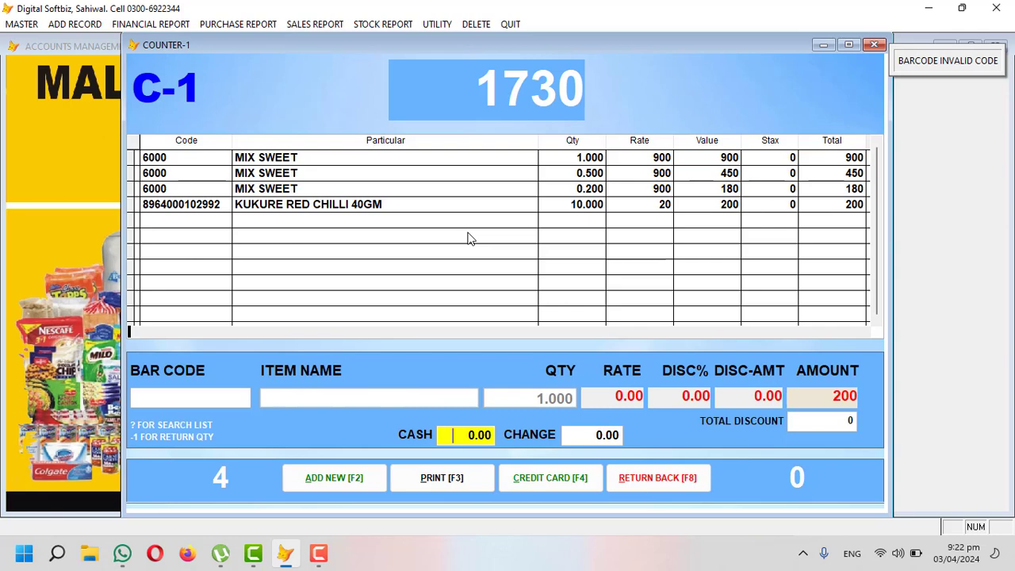
{"action": "type", "text": "2000"}
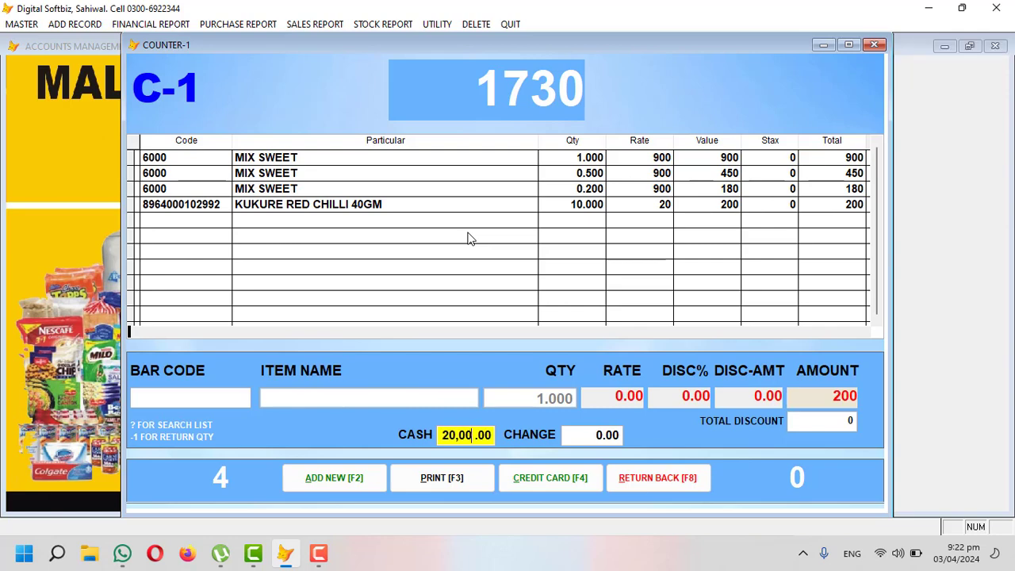
{"action": "key", "text": "Return"}
{"action": "key", "text": "Return"}
{"action": "key", "text": "Return"}
{"action": "key", "text": "Return"}
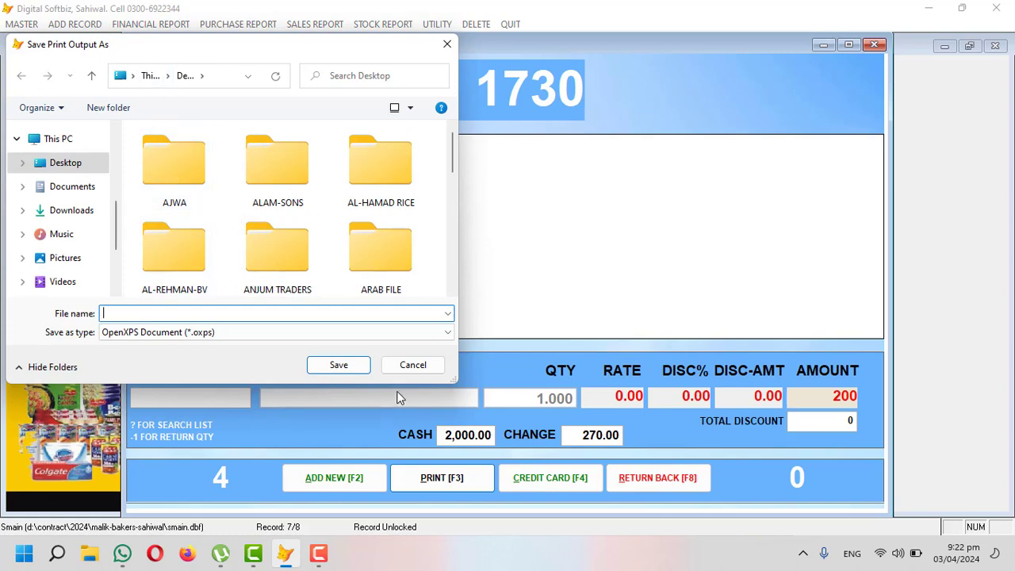
{"action": "left_click", "coordinate": [412, 365]}
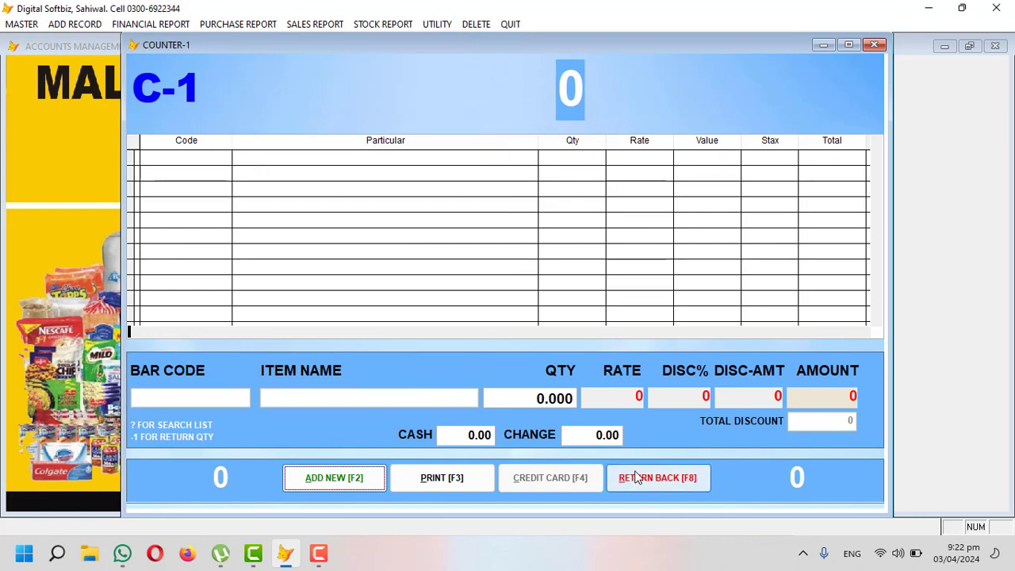
Step: Close Counter-1 and check the Counter-2, Counter-3 and Counter-4 sales screens
{"action": "key", "text": "Escape"}
{"action": "left_click", "coordinate": [63, 24]}
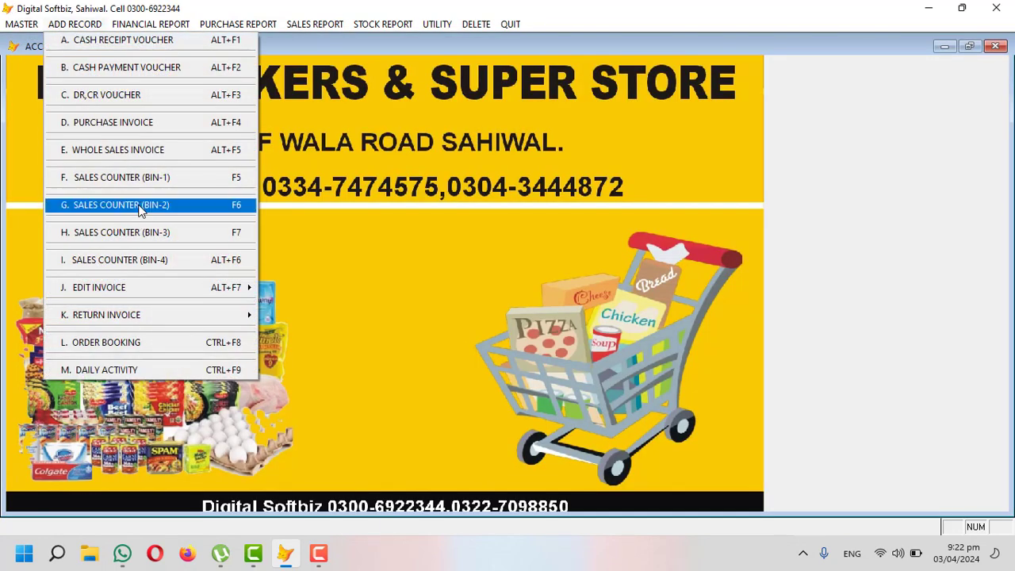
{"action": "left_click", "coordinate": [138, 214]}
{"action": "left_click", "coordinate": [657, 474]}
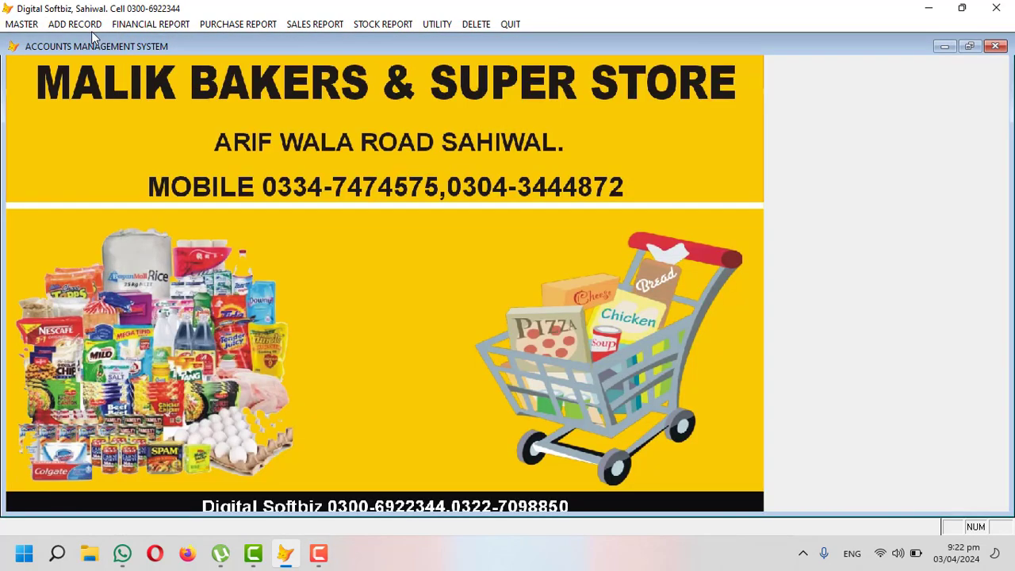
{"action": "left_click", "coordinate": [89, 26]}
{"action": "left_click", "coordinate": [126, 233]}
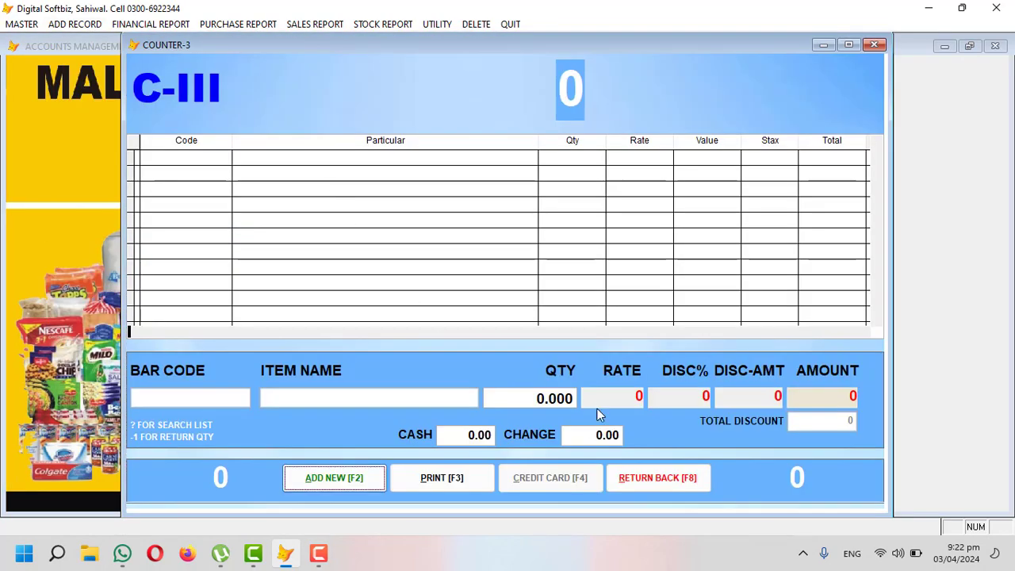
{"action": "left_click", "coordinate": [643, 476]}
{"action": "left_click", "coordinate": [82, 25]}
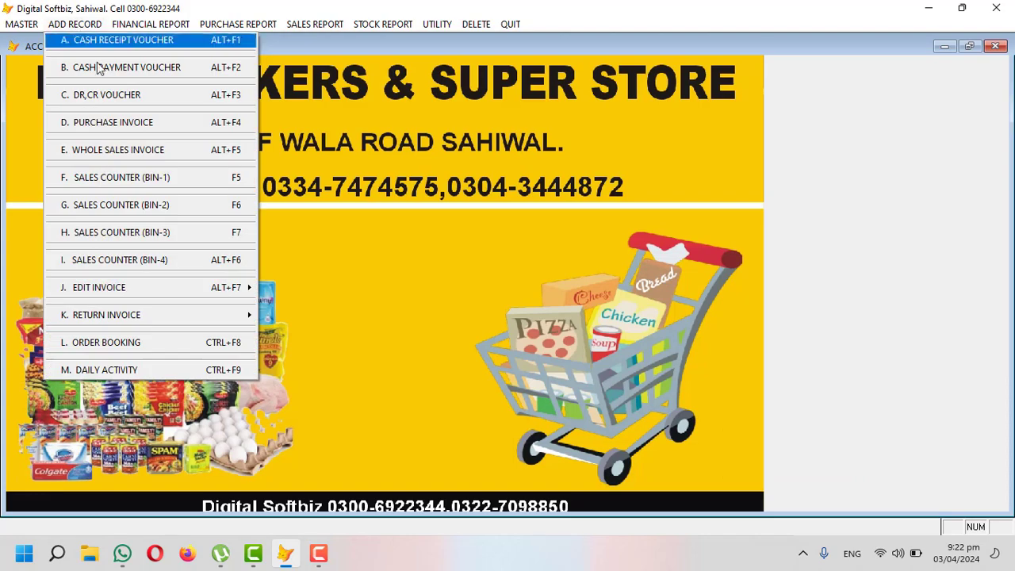
{"action": "left_click", "coordinate": [178, 262]}
{"action": "left_click", "coordinate": [638, 476]}
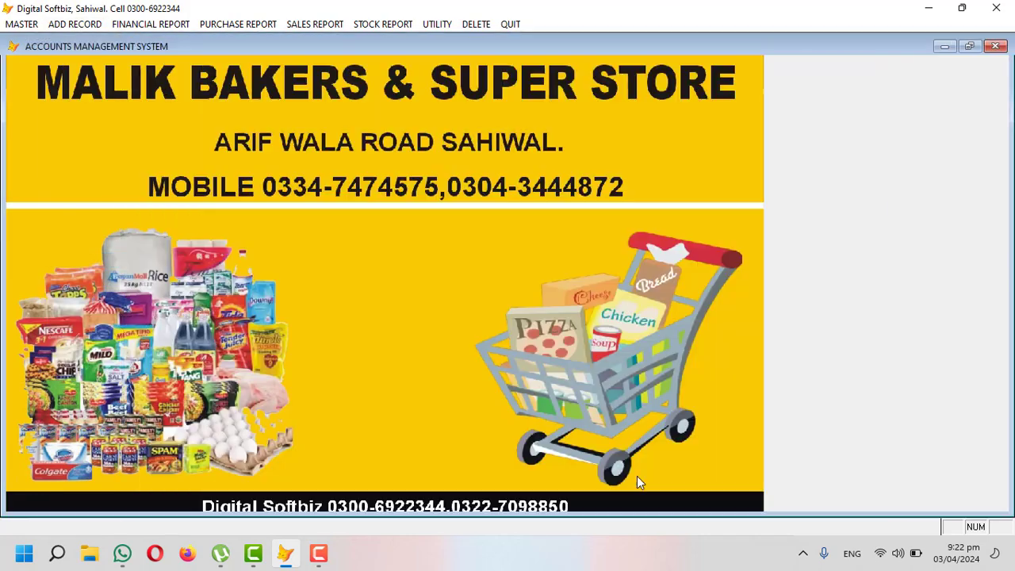
Step: Run Counter Sales Transfer to Program and acknowledge the data-transferred message
{"action": "left_click", "coordinate": [434, 25]}
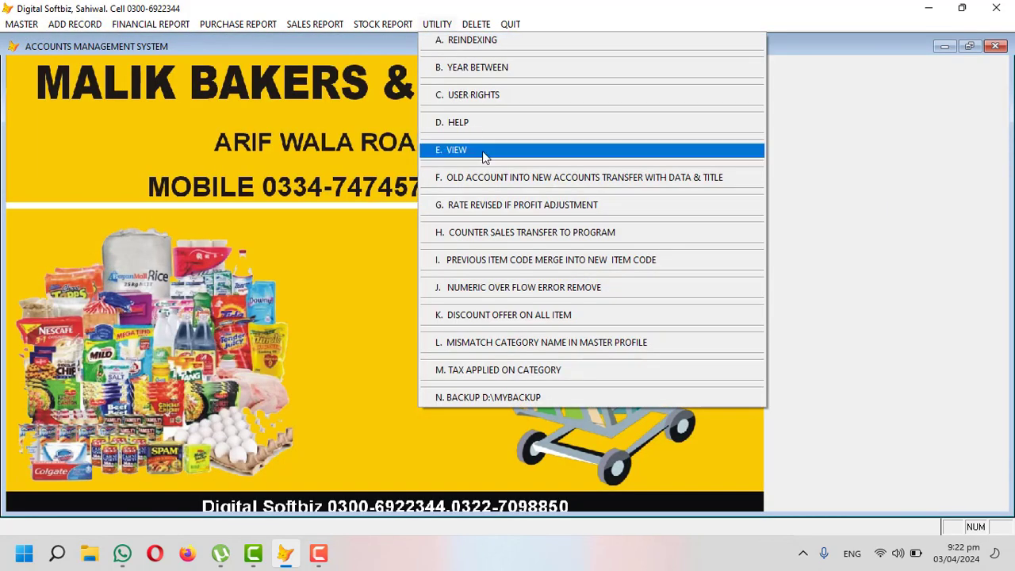
{"action": "left_click", "coordinate": [593, 235]}
{"action": "left_click", "coordinate": [468, 327]}
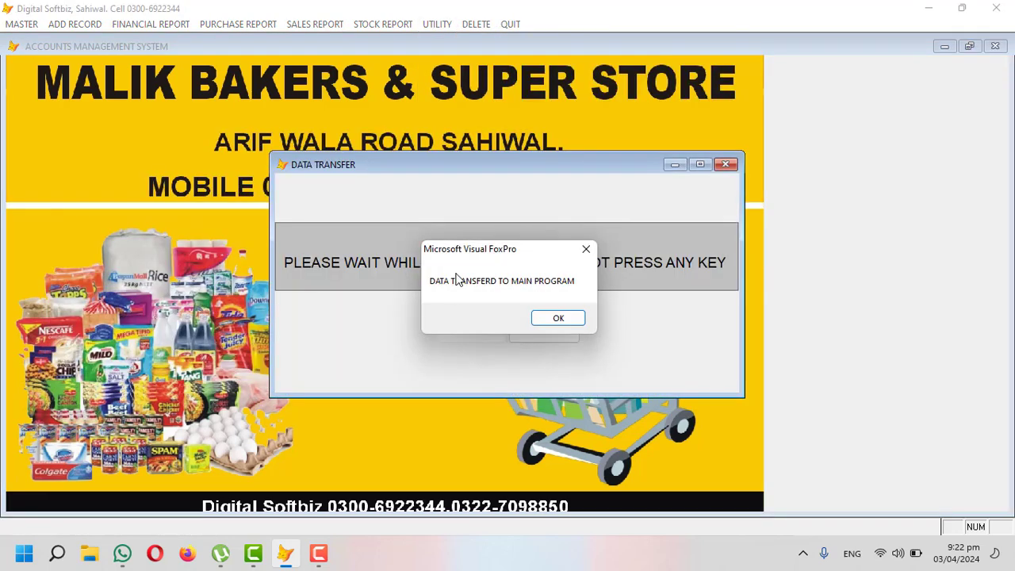
{"action": "left_click", "coordinate": [551, 318]}
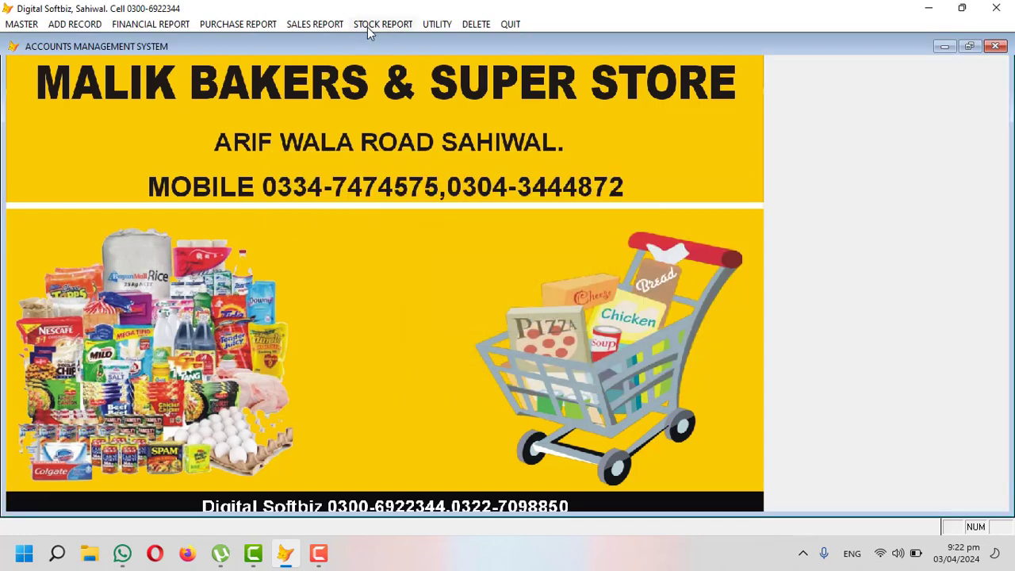
{"action": "left_click", "coordinate": [369, 30]}
{"action": "left_click", "coordinate": [393, 94]}
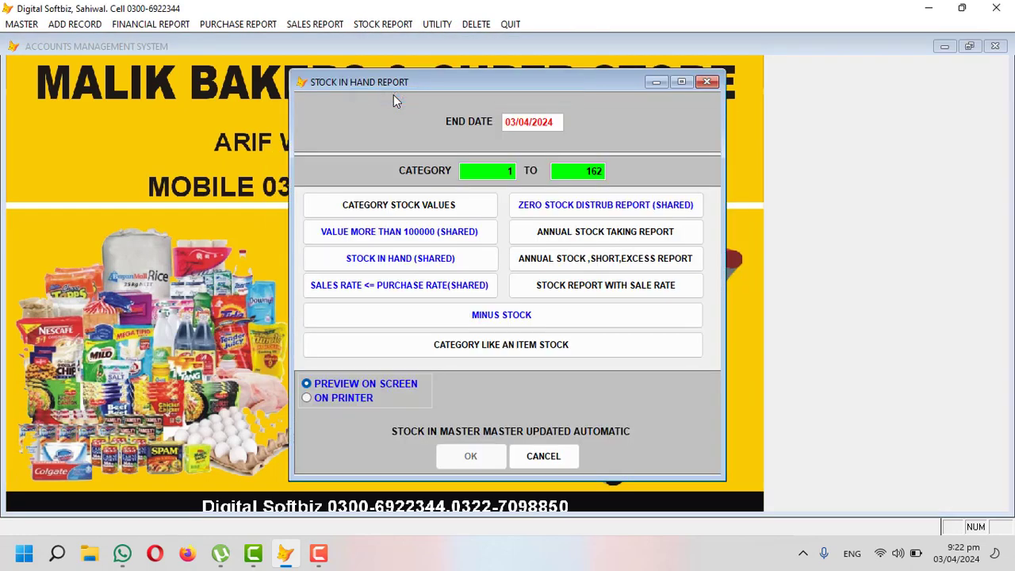
{"action": "key", "text": "Return"}
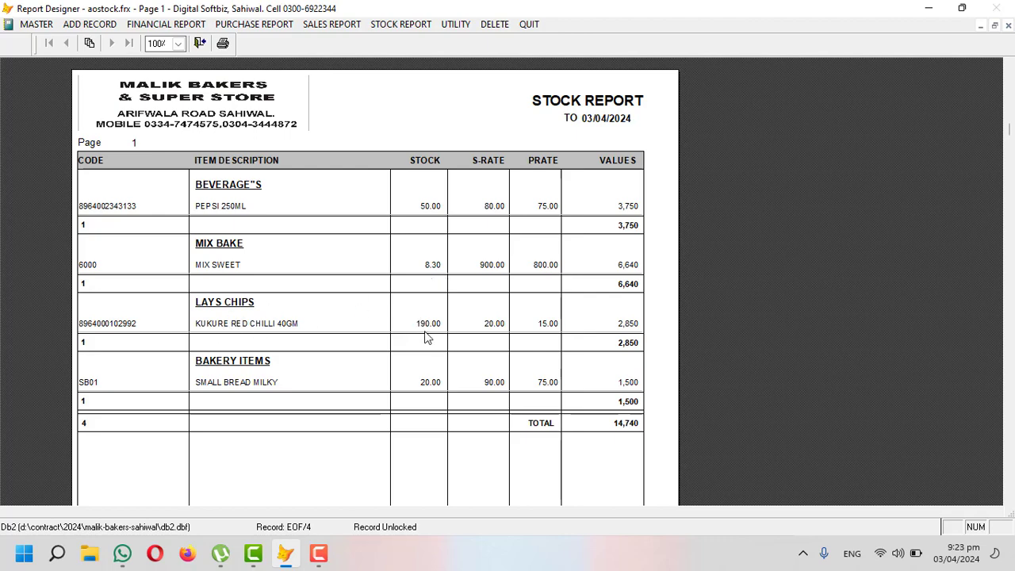
{"action": "key", "text": "Escape"}
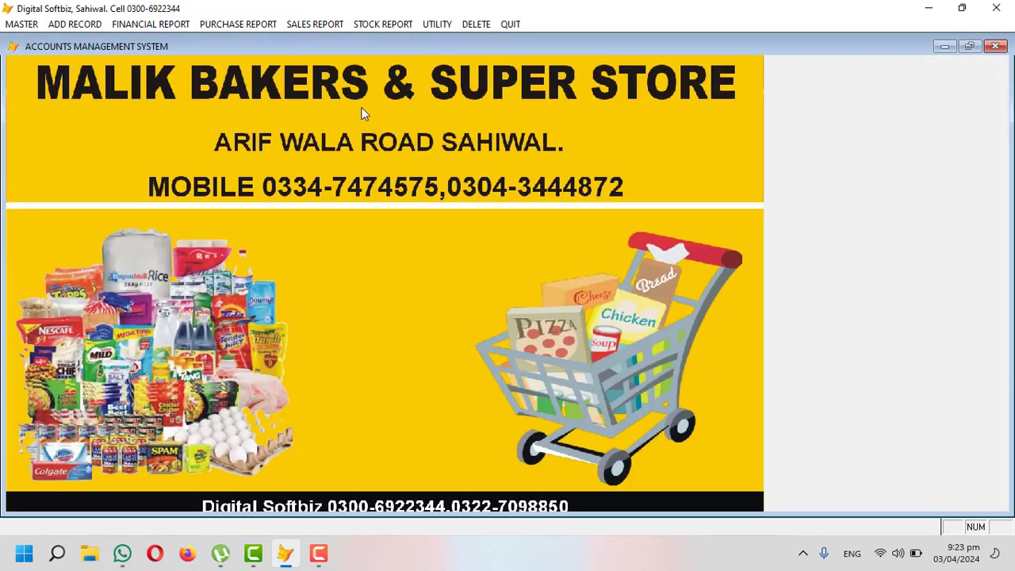
{"action": "left_click", "coordinate": [317, 25]}
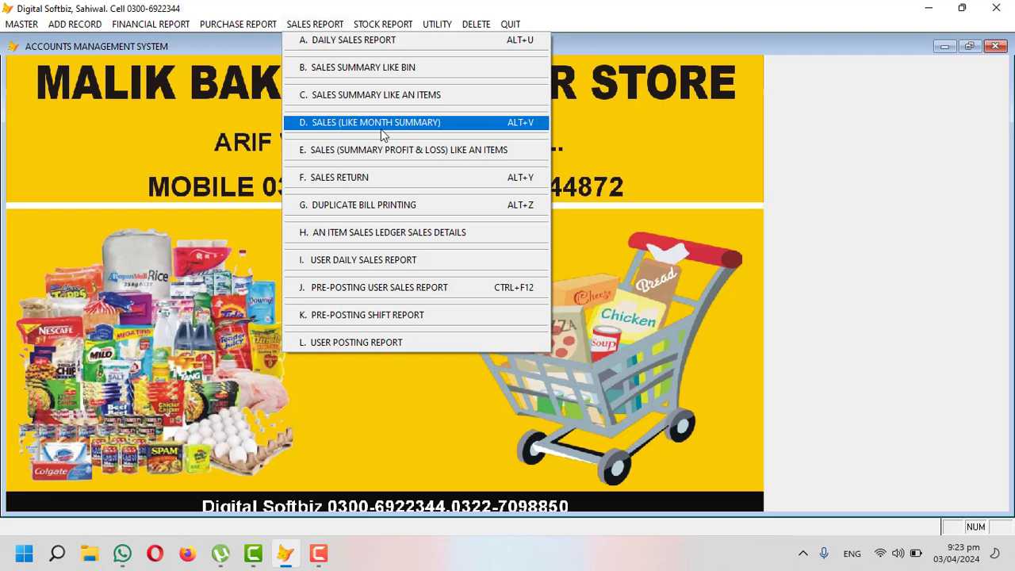
{"action": "left_click", "coordinate": [381, 41]}
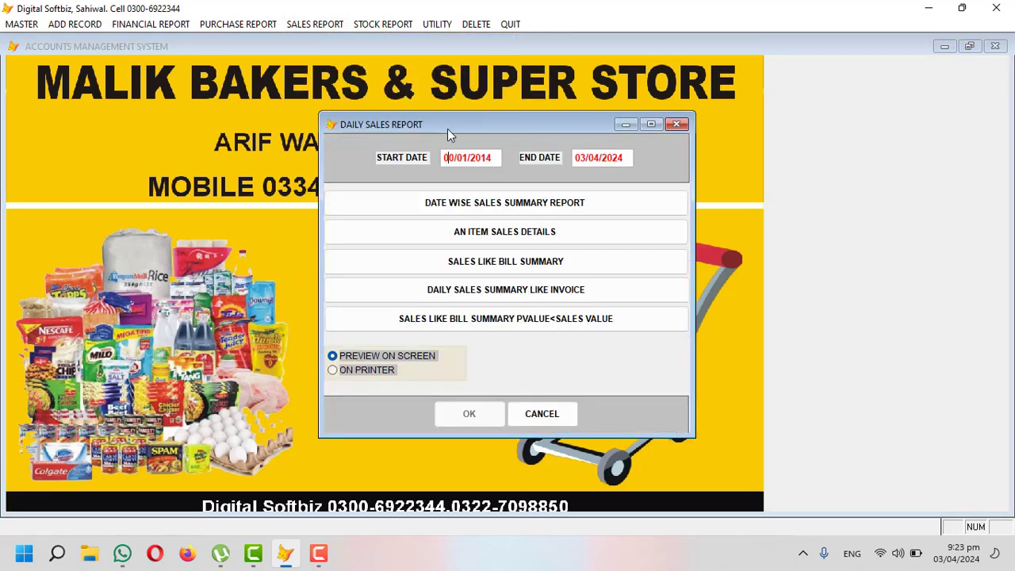
{"action": "type", "text": "042024"}
{"action": "key", "text": "Return"}
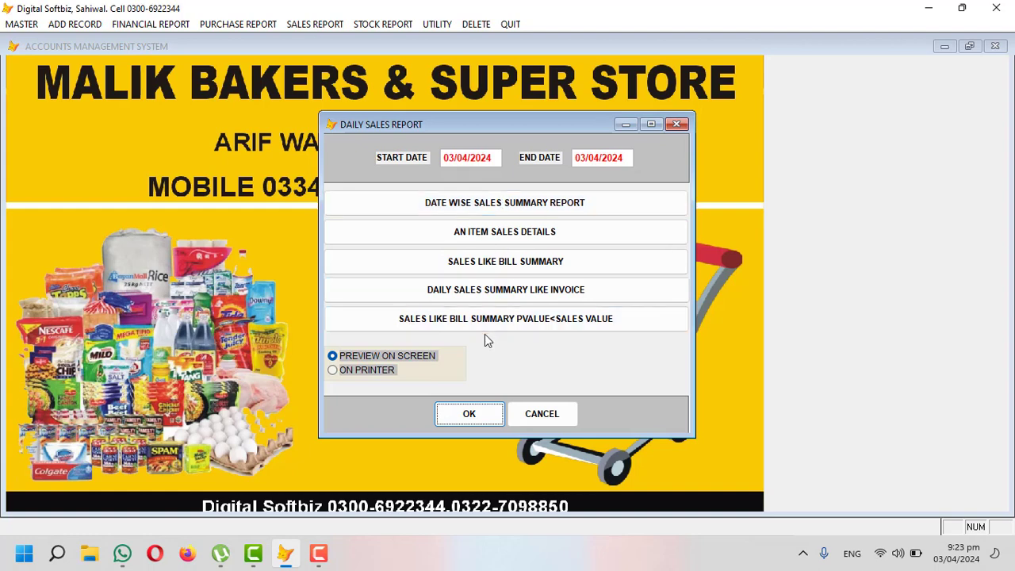
{"action": "left_click", "coordinate": [478, 420]}
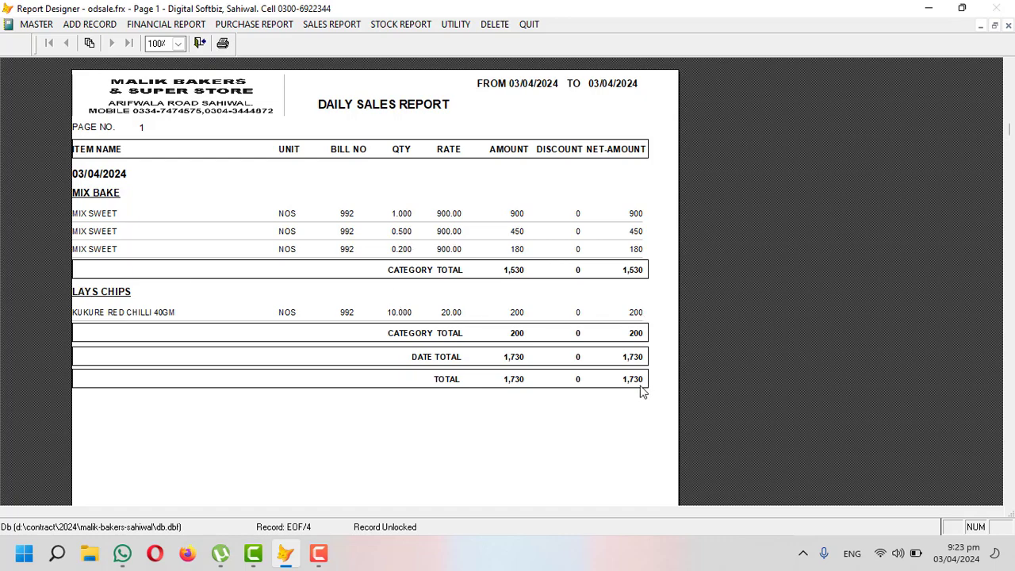
{"action": "key", "text": "Escape"}
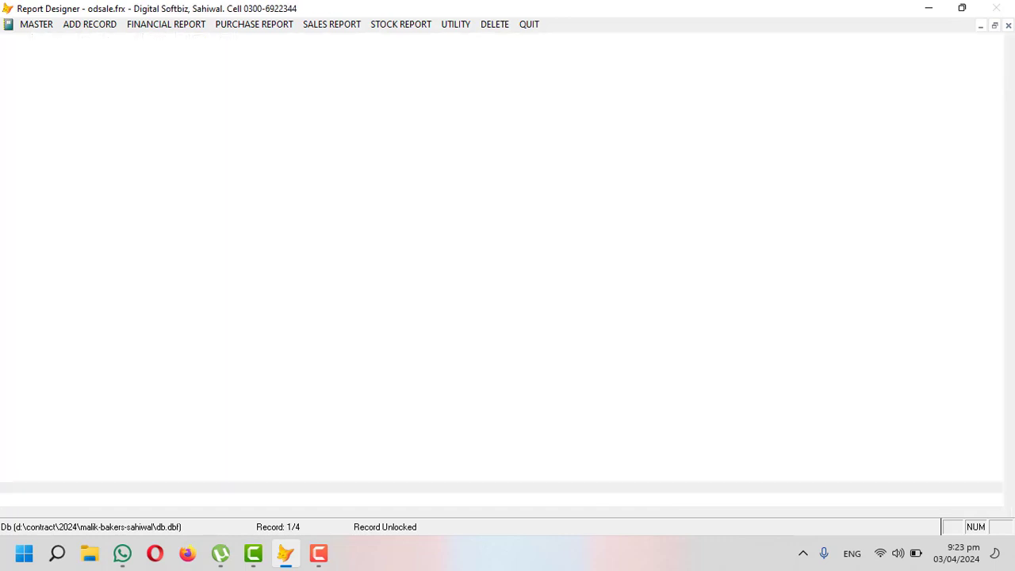
{"action": "left_click", "coordinate": [328, 26]}
{"action": "left_click", "coordinate": [339, 67]}
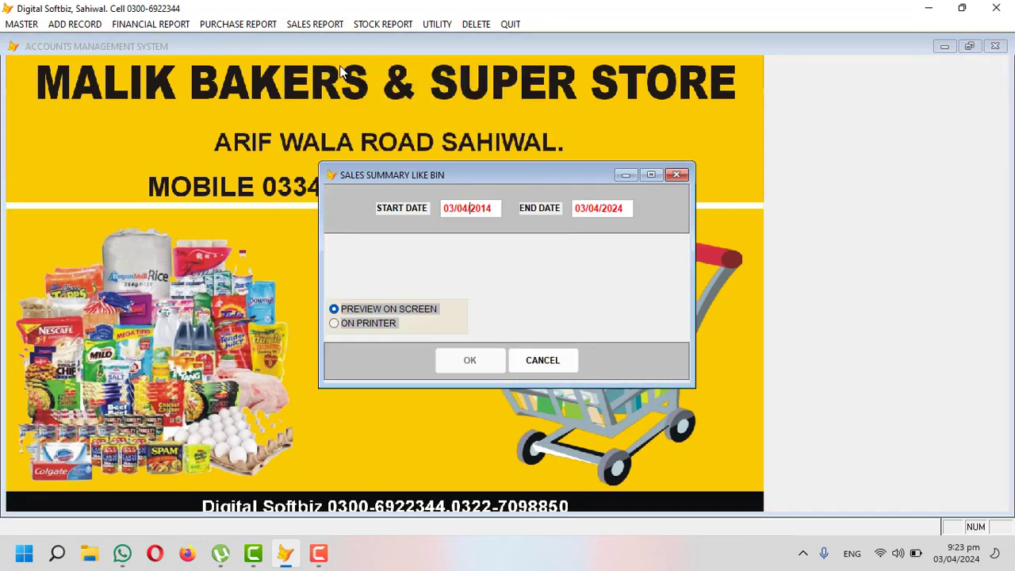
{"action": "key", "text": "Return"}
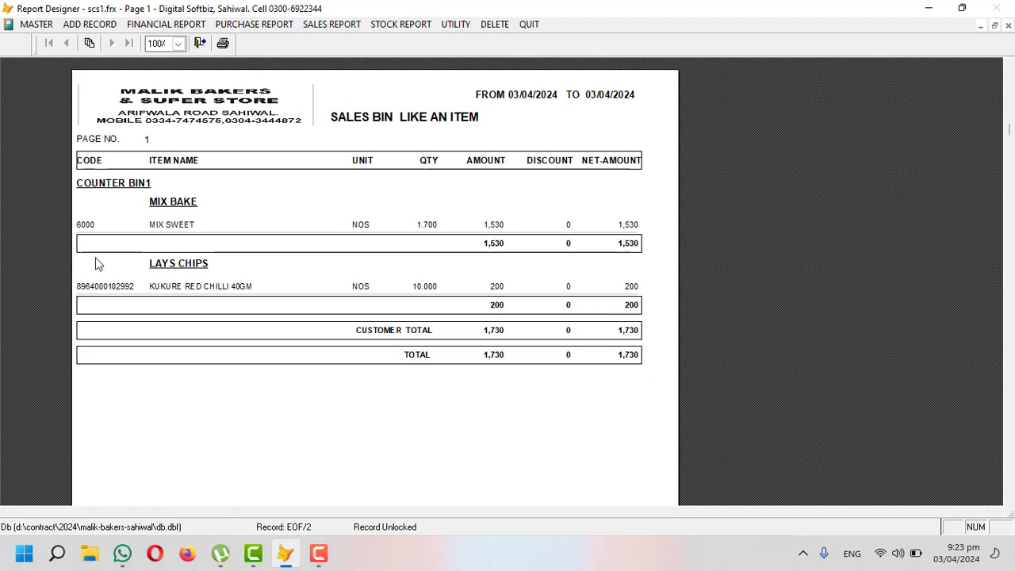
{"action": "key", "text": "Escape"}
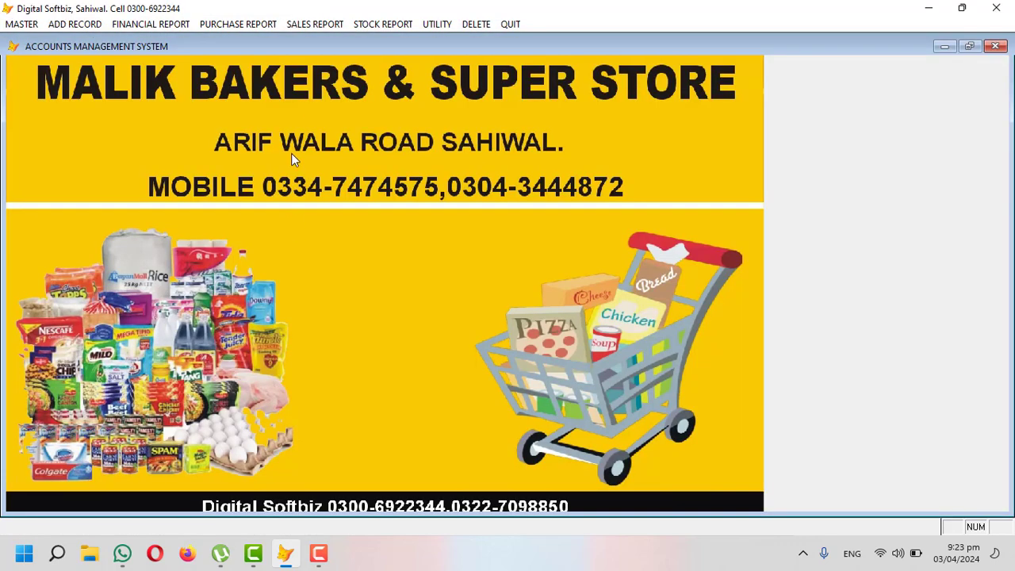
{"action": "left_click", "coordinate": [306, 24]}
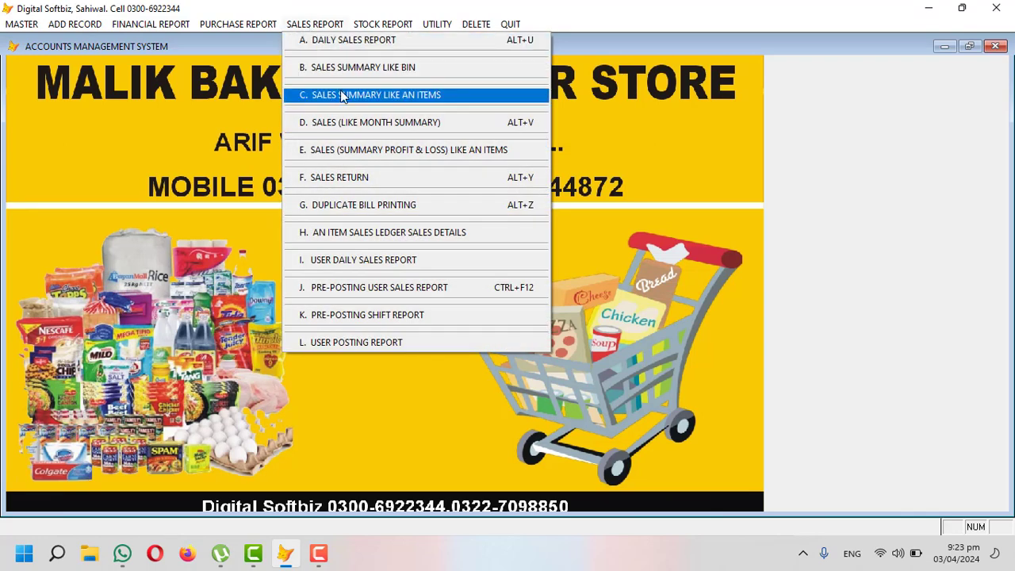
{"action": "left_click", "coordinate": [343, 95]}
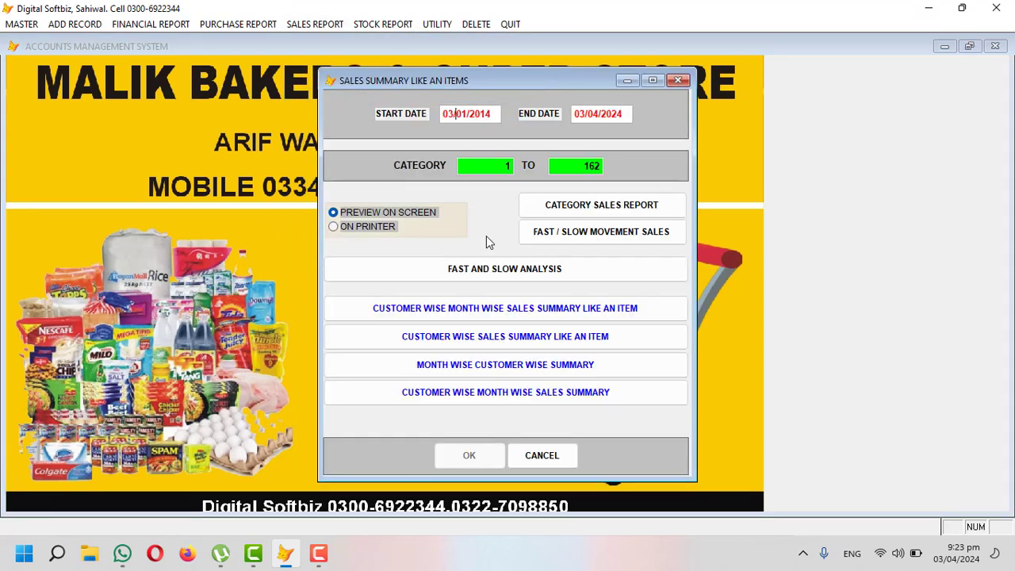
{"action": "type", "text": "042024"}
{"action": "key", "text": "Return"}
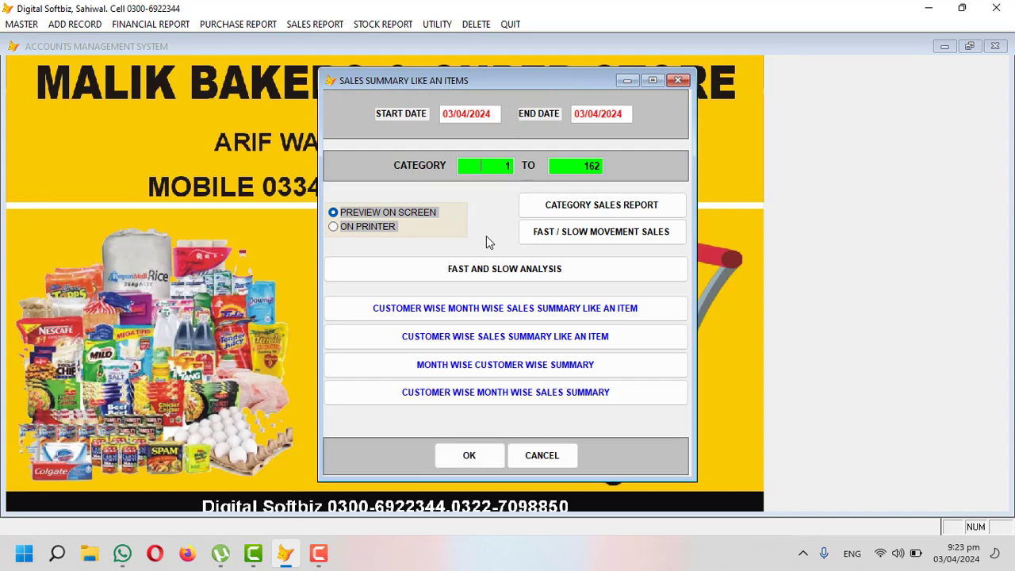
{"action": "key", "text": "Return"}
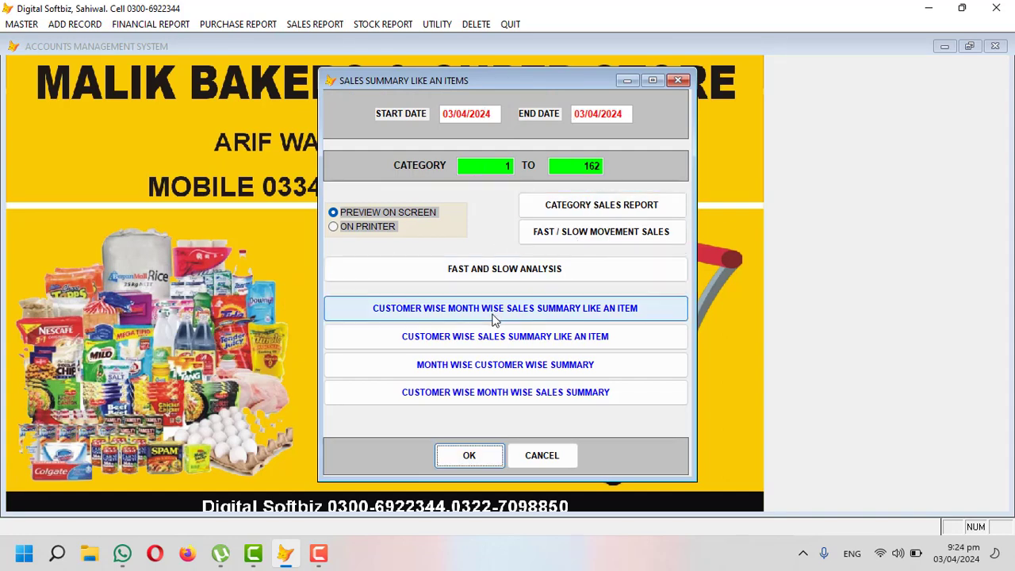
{"action": "left_click", "coordinate": [476, 457]}
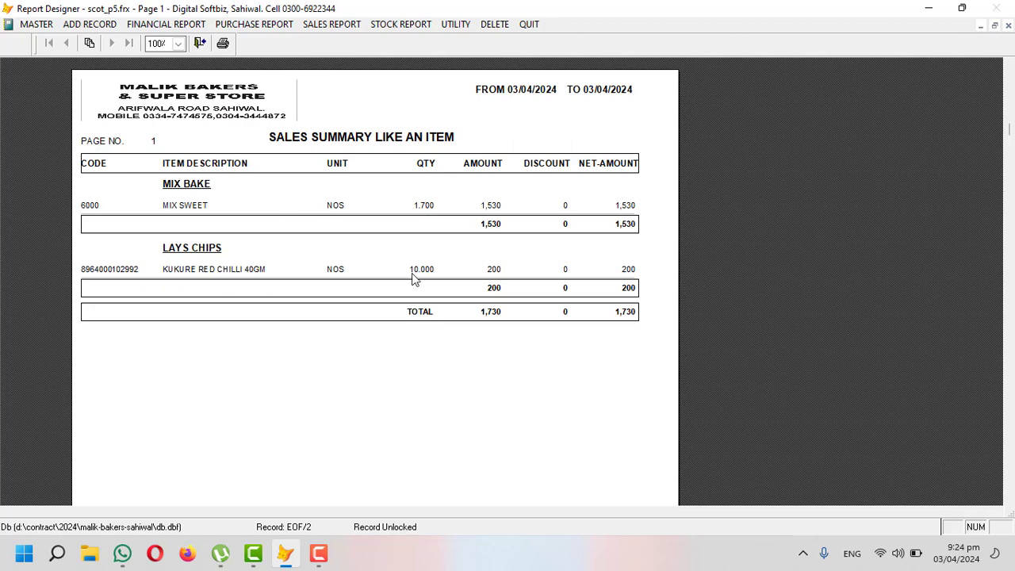
{"action": "key", "text": "Escape"}
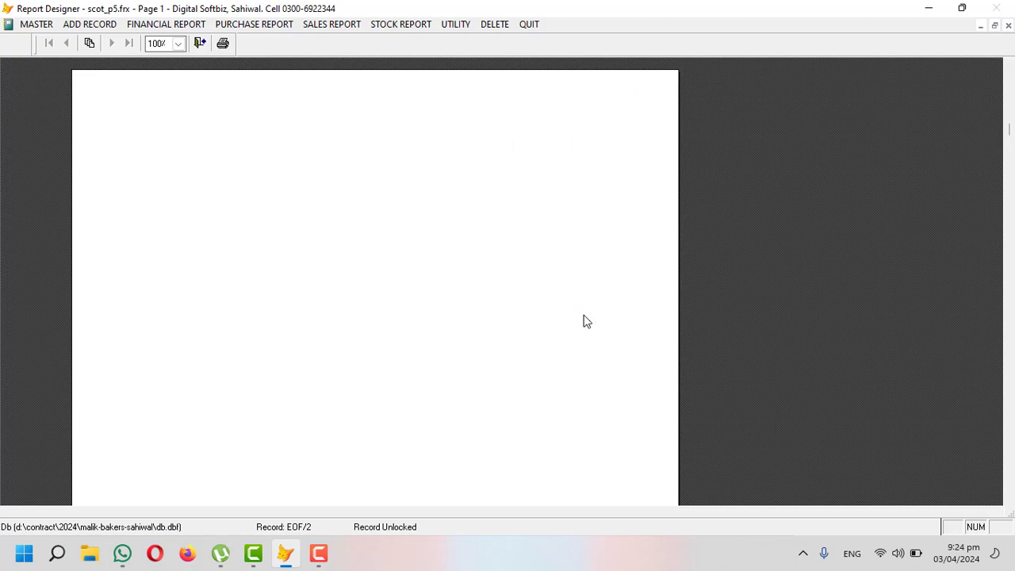
Step: Open Sales (Summary Profit & Loss) Like an Items with start date 03/04/2024 and show it
{"action": "left_click", "coordinate": [295, 25]}
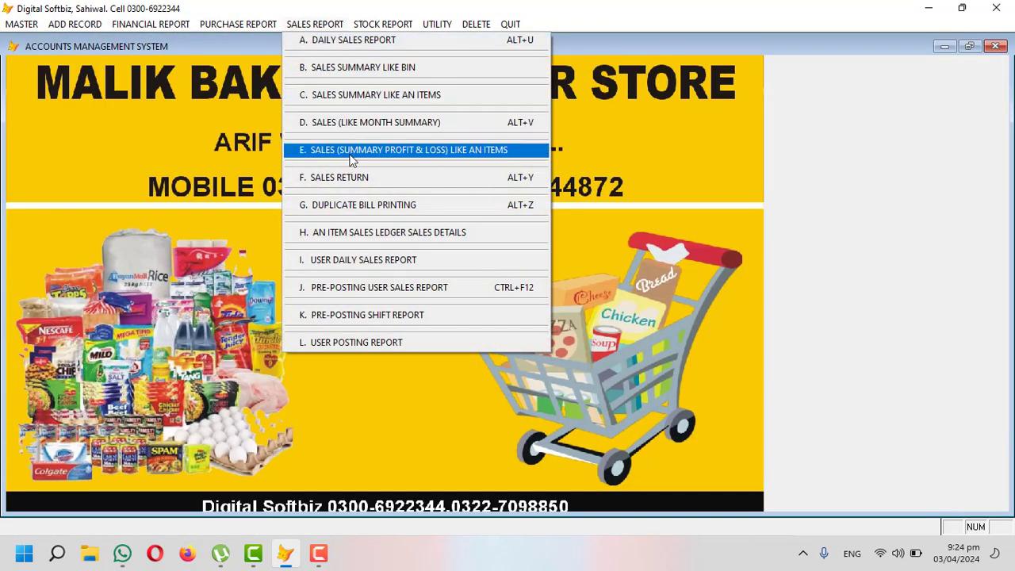
{"action": "left_click", "coordinate": [420, 156]}
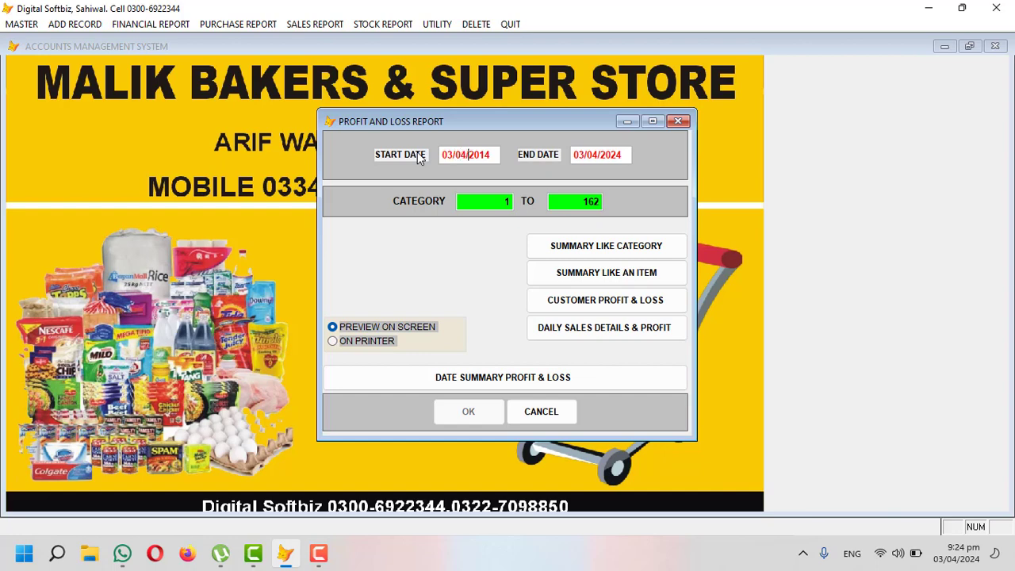
{"action": "left_click", "coordinate": [781, 554]}
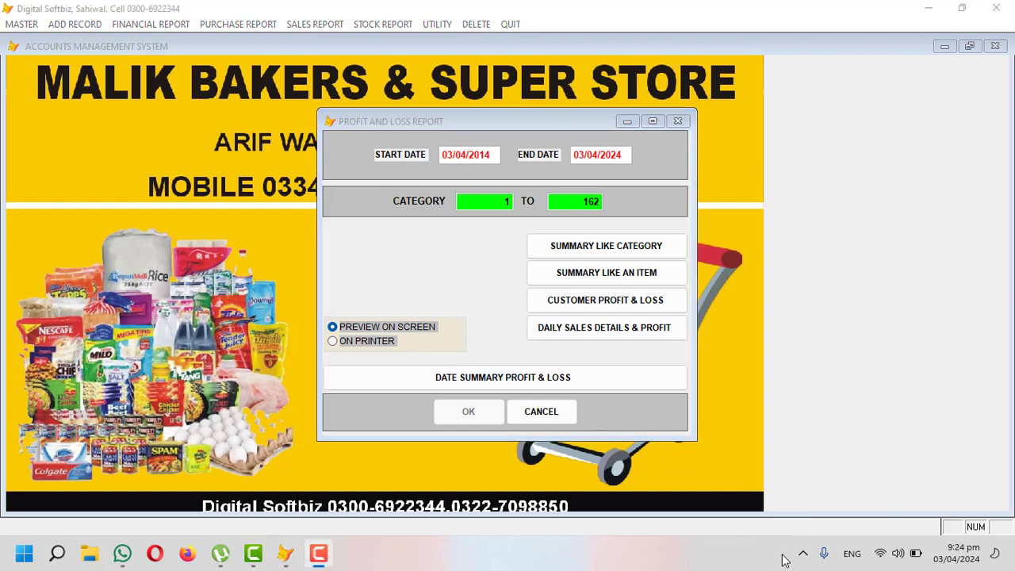
{"action": "left_click", "coordinate": [474, 154]}
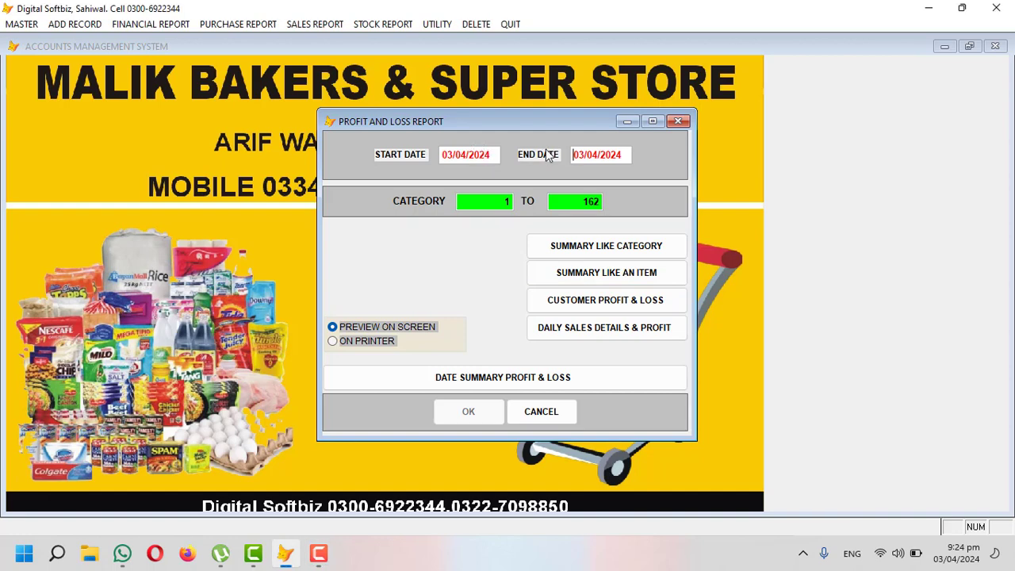
{"action": "key", "text": "Return"}
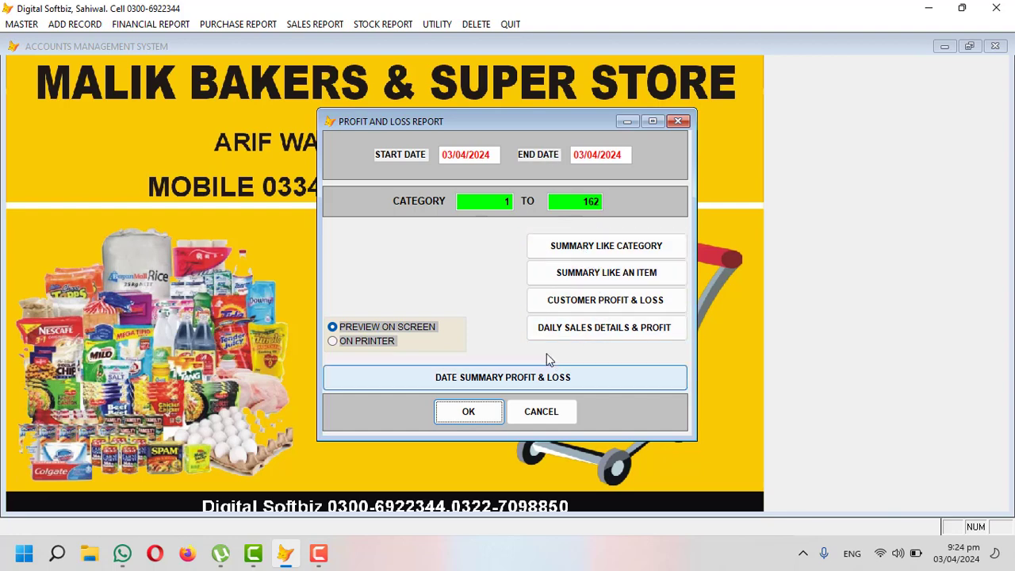
{"action": "left_click", "coordinate": [476, 414]}
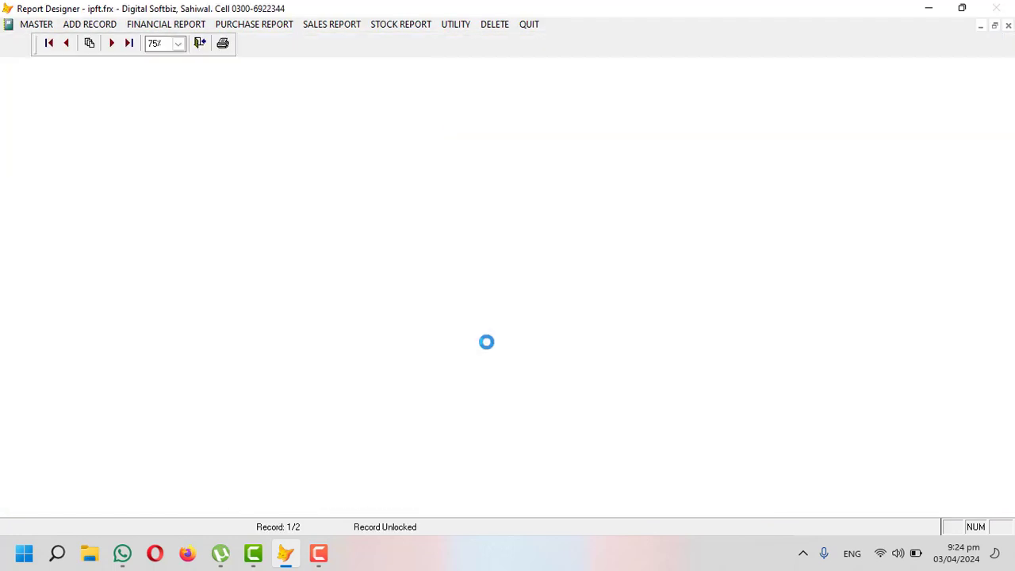
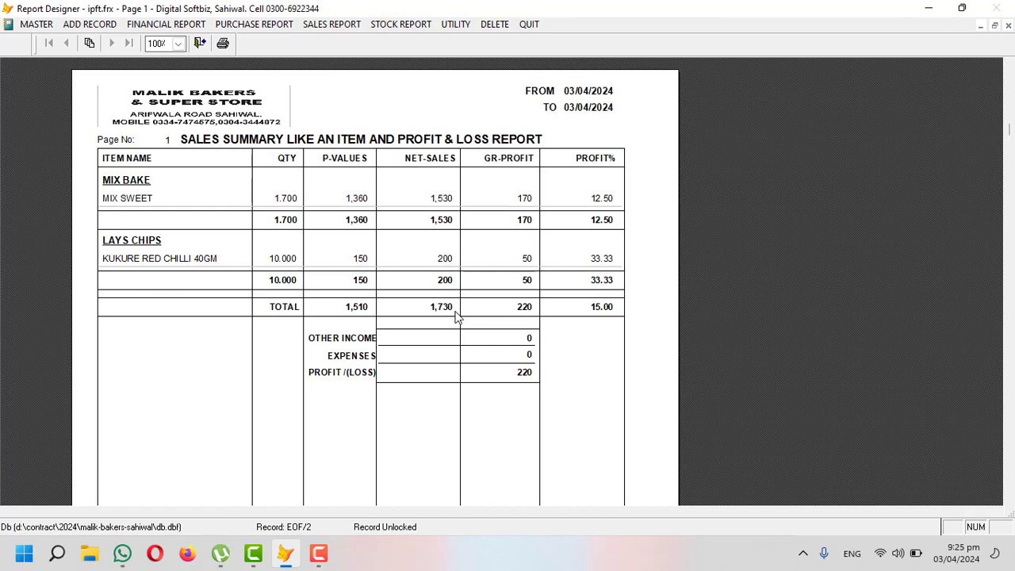
Step: Close the item-wise profit & loss preview and move through the Stock and Sales report menus to Add Record
{"action": "key", "text": "Escape"}
{"action": "key", "text": "Escape"}
{"action": "left_click", "coordinate": [385, 26]}
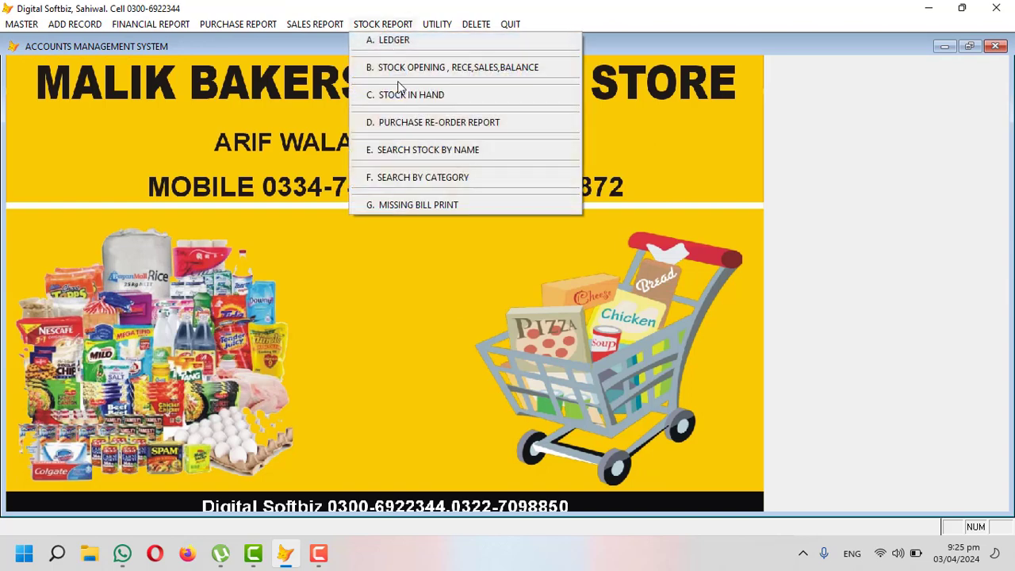
{"action": "key", "text": "Left"}
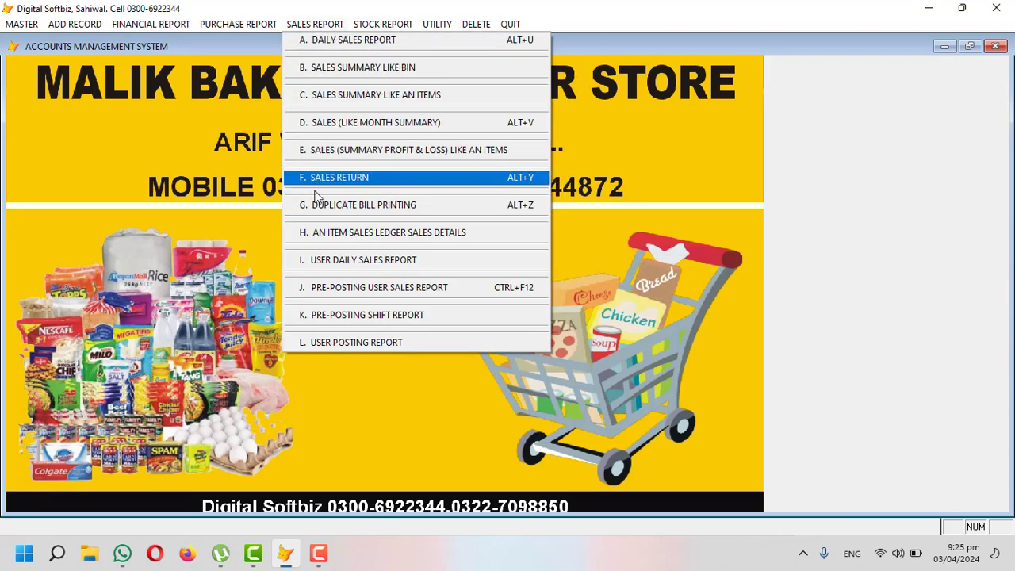
{"action": "left_click", "coordinate": [100, 25]}
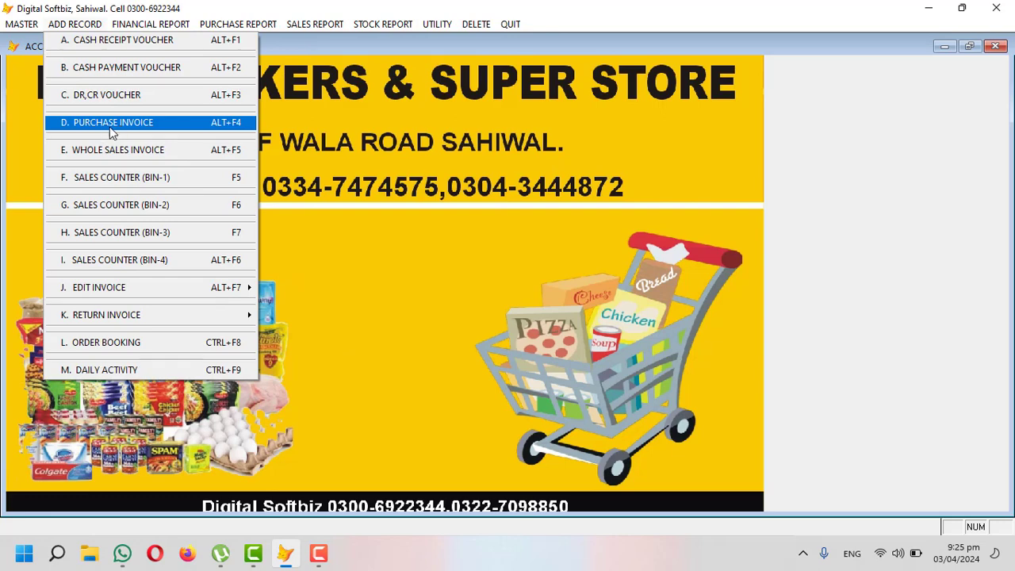
Step: Start a new purchase invoice and select the supplier's account
{"action": "left_click", "coordinate": [139, 127]}
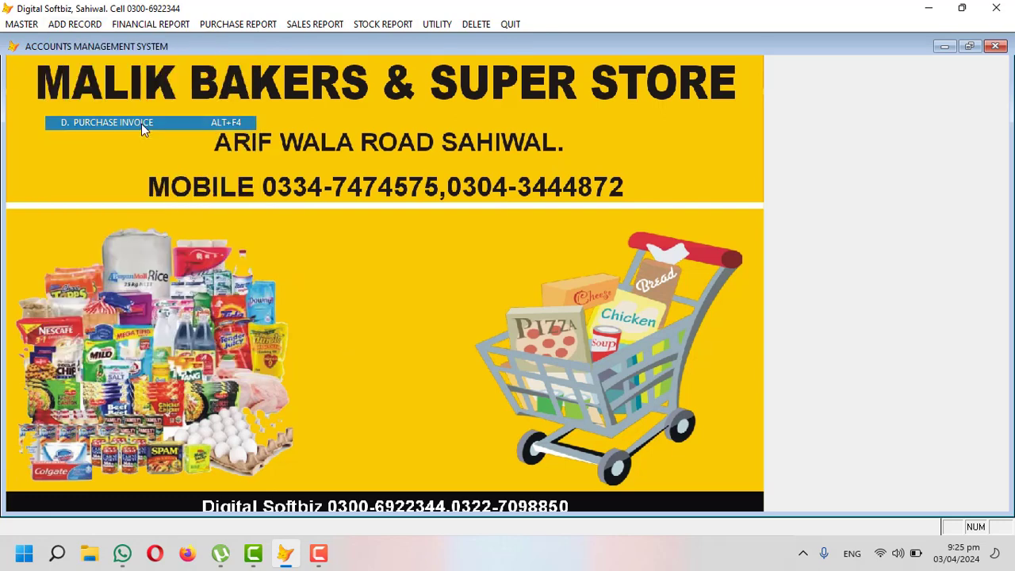
{"action": "key", "text": "Return"}
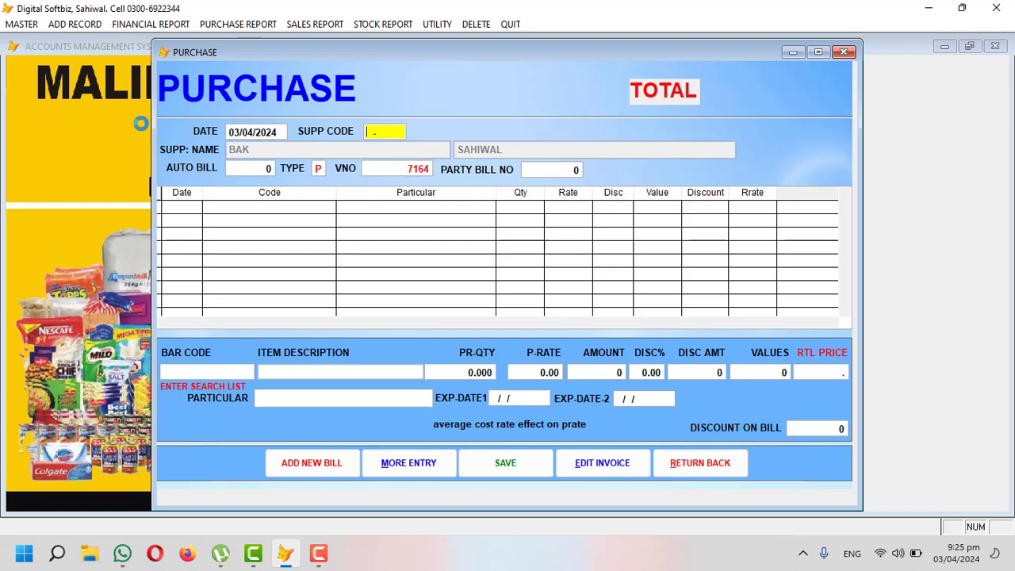
{"action": "key", "text": "Return"}
{"action": "type", "text": "RAY"}
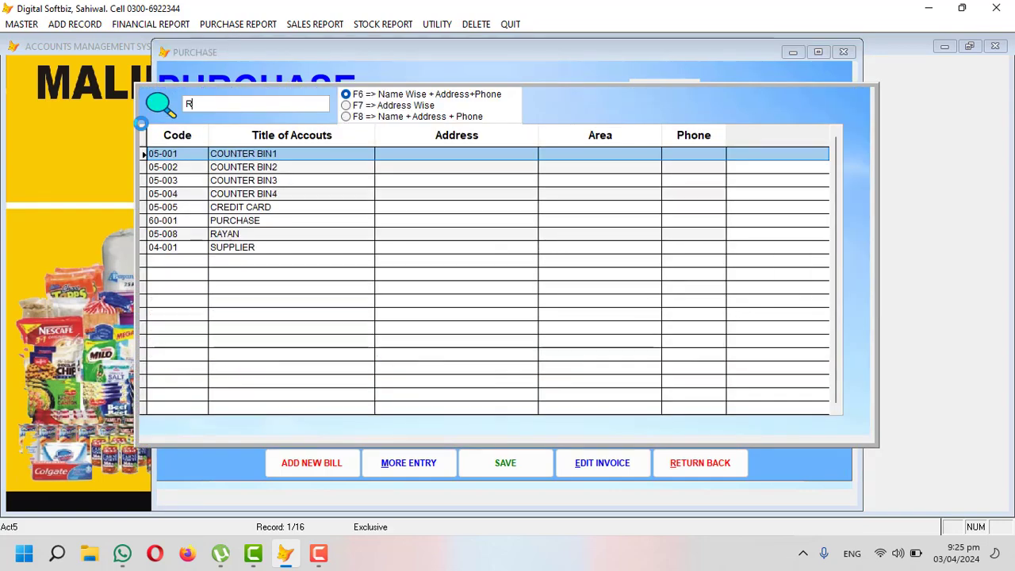
{"action": "key", "text": "BackSpace"}
{"action": "key", "text": "BackSpace"}
{"action": "key", "text": "BackSpace"}
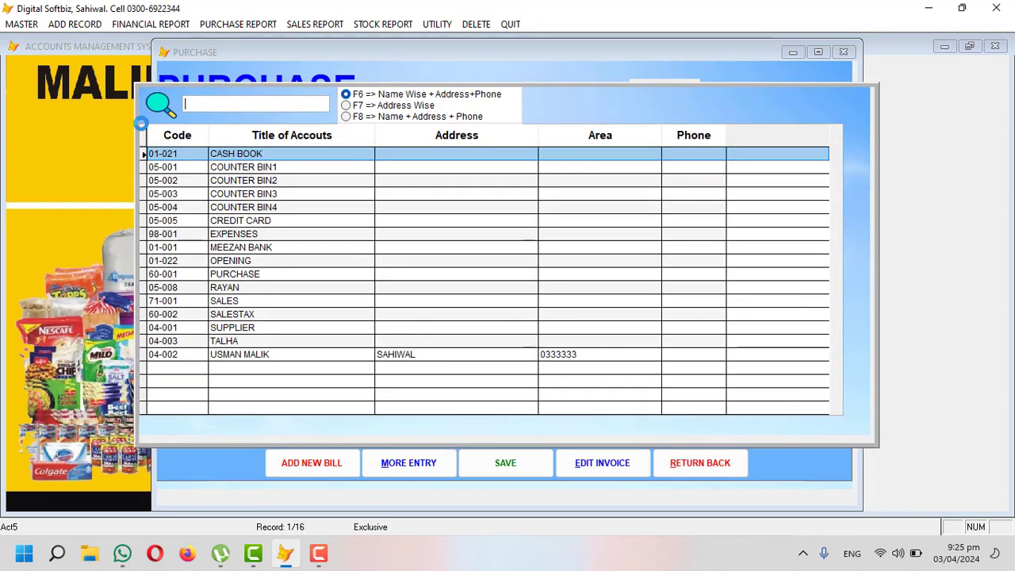
{"action": "type", "text": "US"}
{"action": "key", "text": "Return"}
{"action": "key", "text": "Return"}
{"action": "key", "text": "Return"}
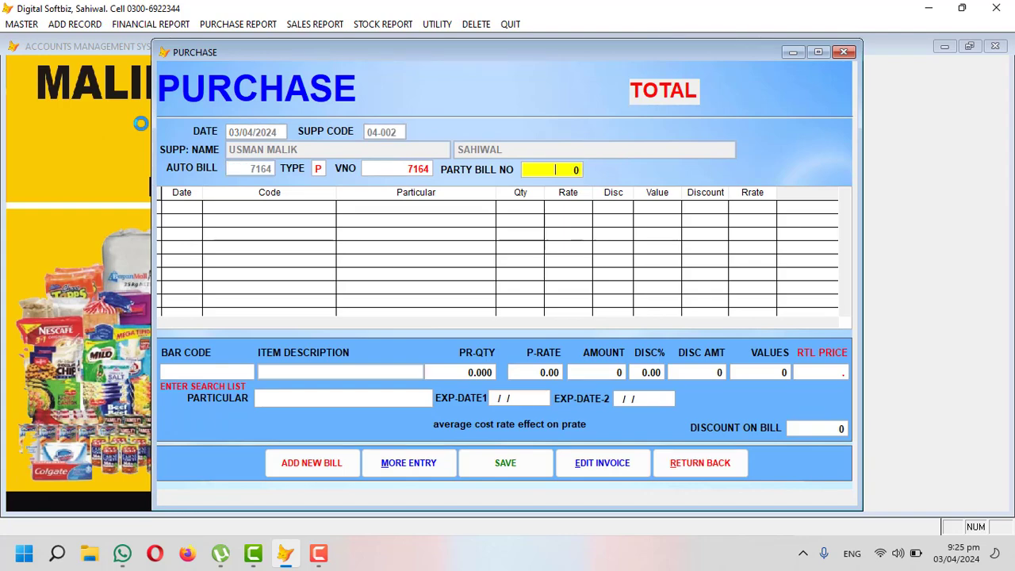
{"action": "key", "text": "Return"}
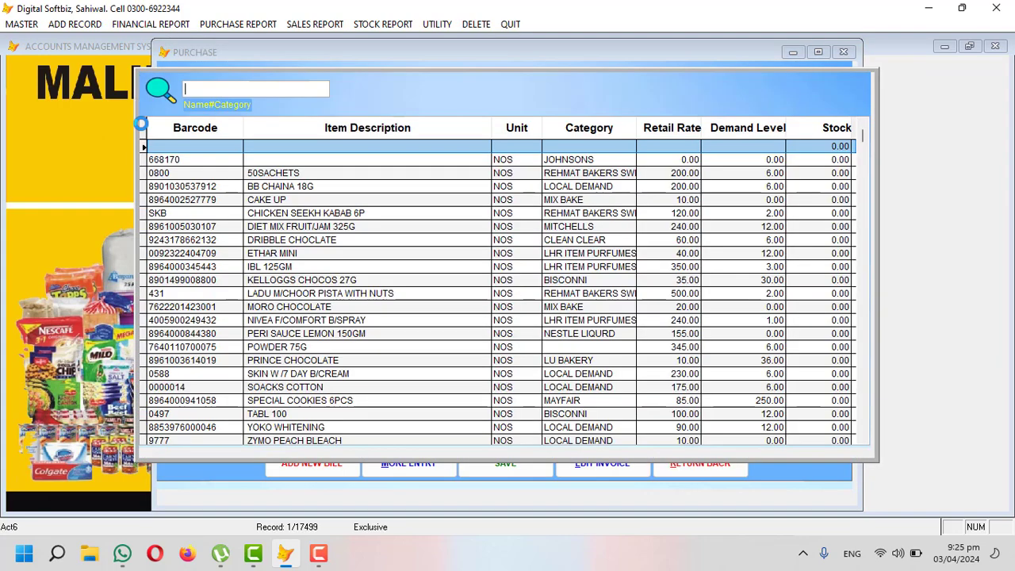
Step: Add 100 KUKURE RED CHILLI 40GM at 15 each (1,500) and save the invoice
{"action": "type", "text": "LAYS"}
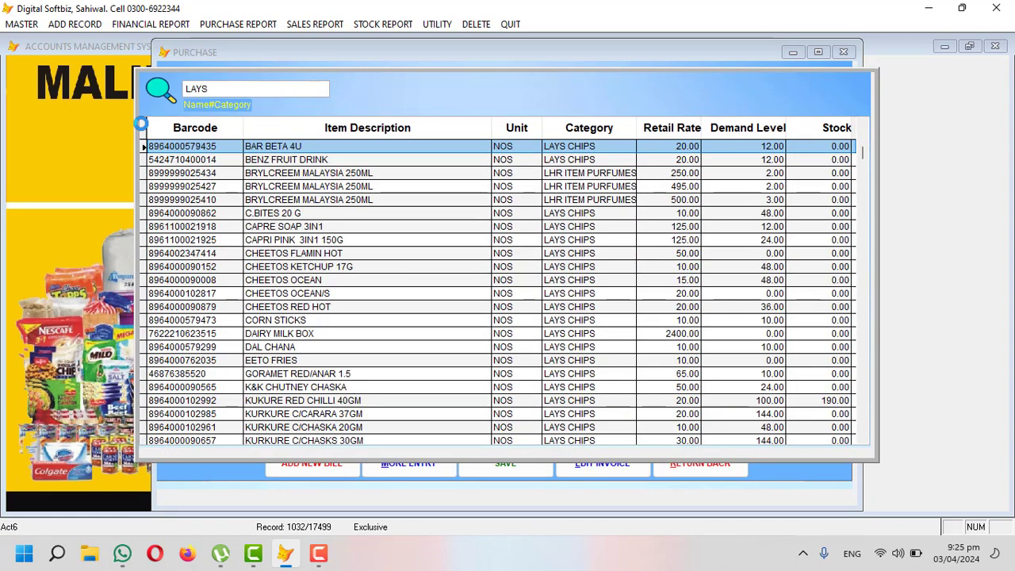
{"action": "key", "text": "Down"}
{"action": "key", "text": "Down"}
{"action": "key", "text": "Down"}
{"action": "key", "text": "Down"}
{"action": "key", "text": "Down"}
{"action": "key", "text": "Down"}
{"action": "key", "text": "Down"}
{"action": "key", "text": "Down"}
{"action": "key", "text": "Down"}
{"action": "key", "text": "Down"}
{"action": "key", "text": "Down"}
{"action": "key", "text": "Down"}
{"action": "key", "text": "Down"}
{"action": "key", "text": "Down"}
{"action": "key", "text": "Down"}
{"action": "key", "text": "Down"}
{"action": "key", "text": "Down"}
{"action": "key", "text": "Down"}
{"action": "key", "text": "Down"}
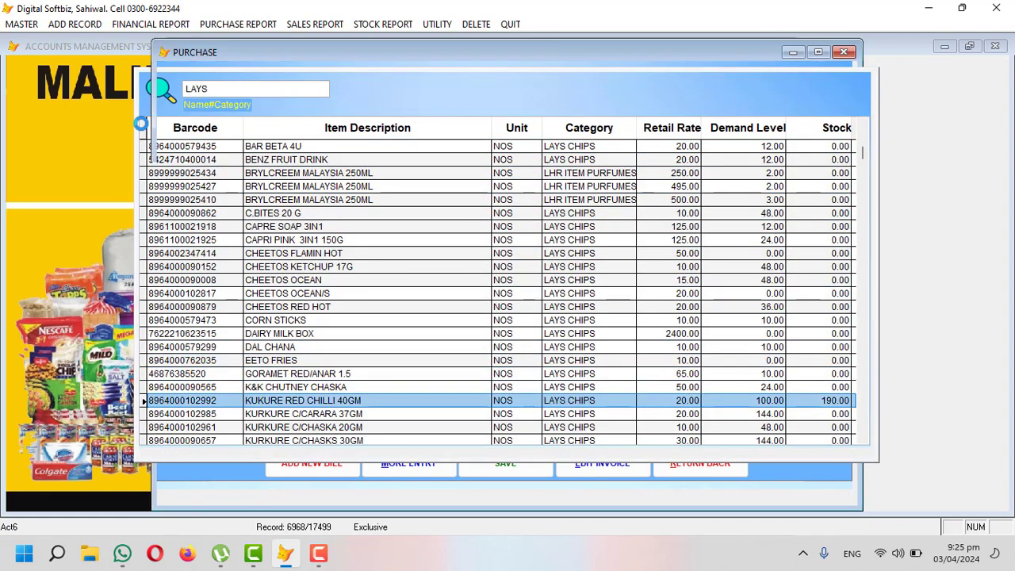
{"action": "key", "text": "Return"}
{"action": "type", "text": "100"}
{"action": "key", "text": "Return"}
{"action": "key", "text": "Return"}
{"action": "key", "text": "Return"}
{"action": "key", "text": "Return"}
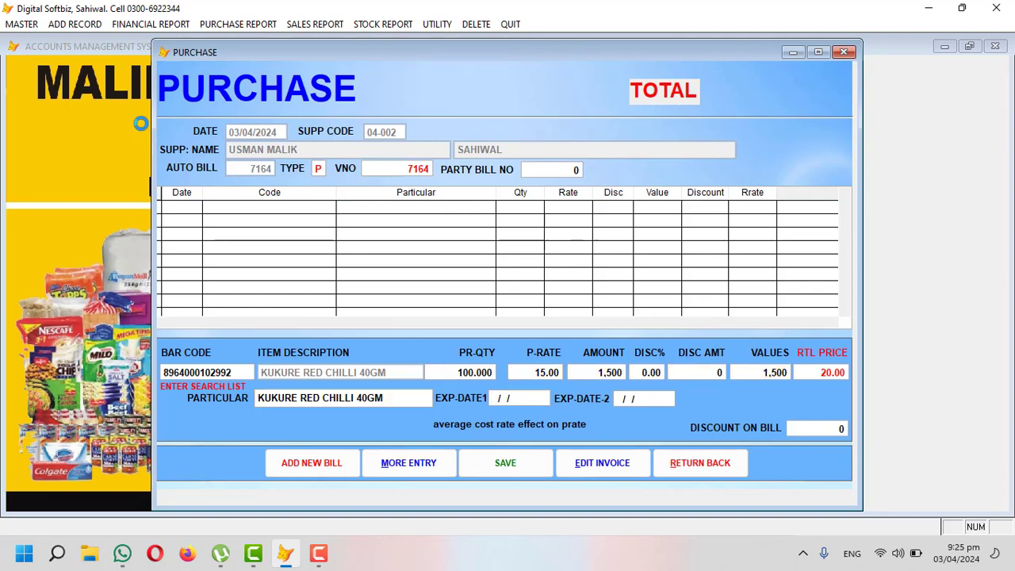
{"action": "key", "text": "Return"}
{"action": "key", "text": "Return"}
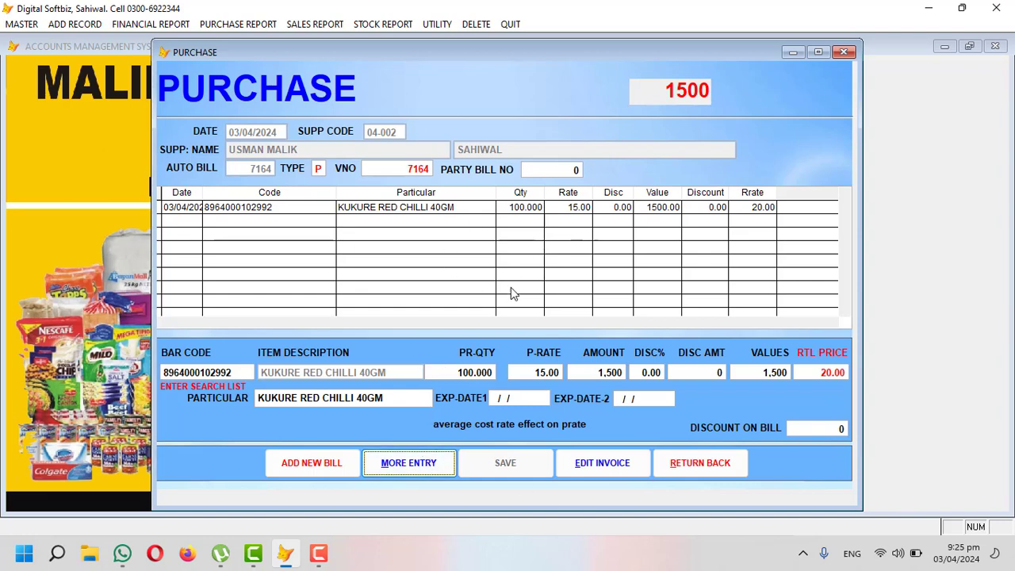
{"action": "left_click", "coordinate": [666, 467]}
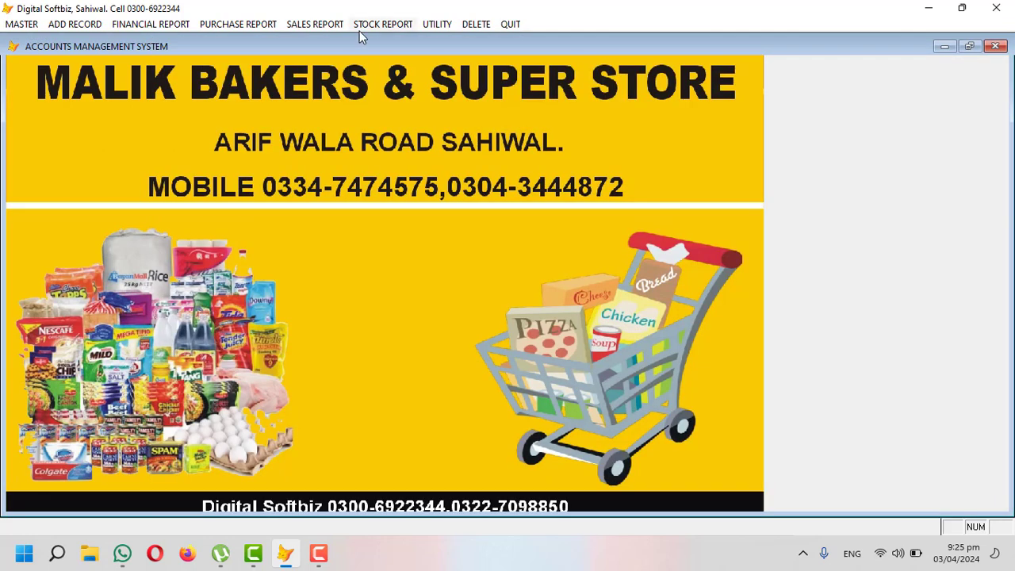
Step: Preview Stock in Hand to 03/04/2024, showing KUKURE RED CHILLI 40GM at 290 and 16,240 total, then close it
{"action": "left_click", "coordinate": [372, 26]}
{"action": "left_click", "coordinate": [404, 95]}
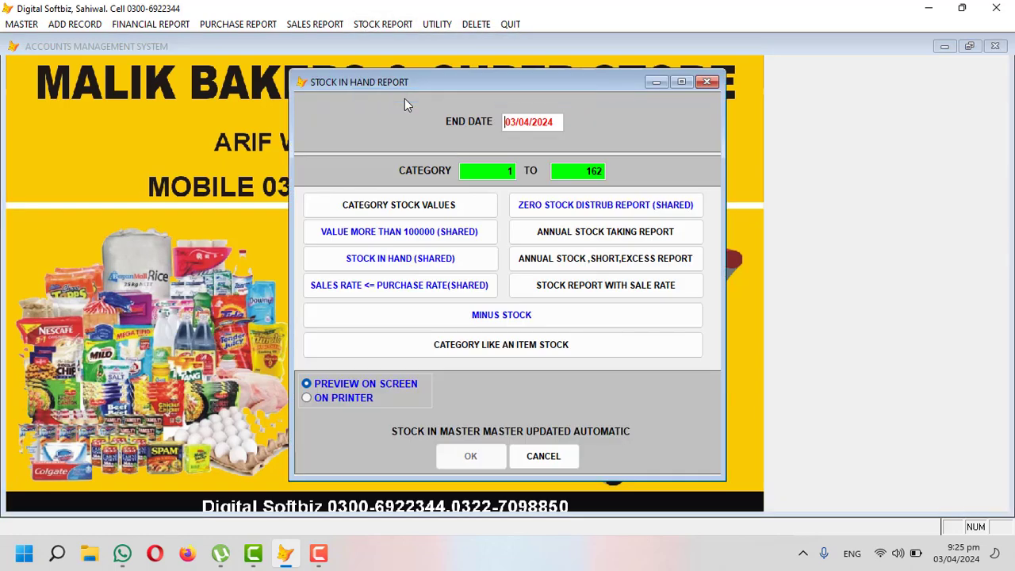
{"action": "key", "text": "Return"}
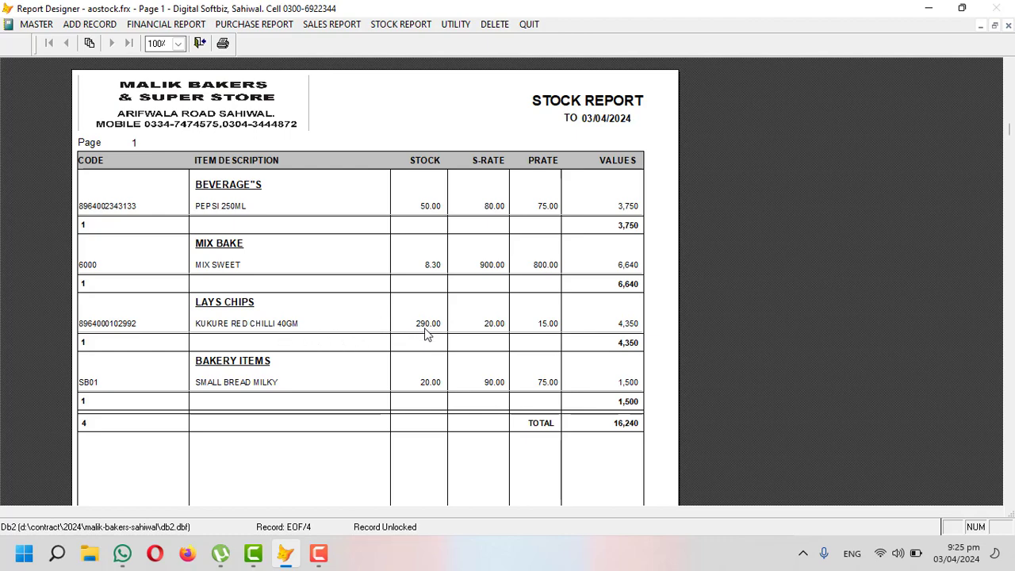
{"action": "key", "text": "Escape"}
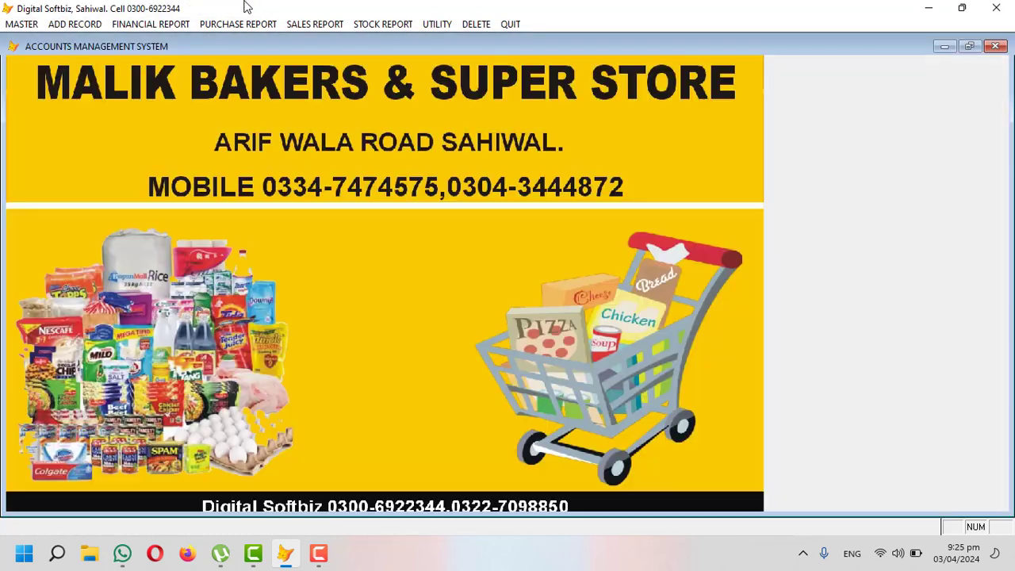
{"action": "left_click", "coordinate": [239, 24]}
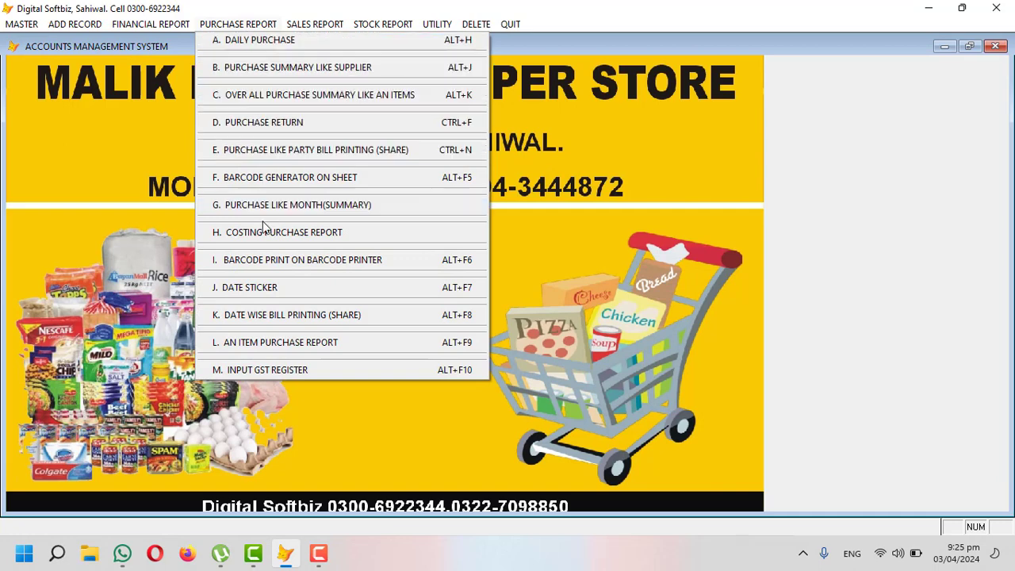
Step: View the supplier's Ledger Details, showing the 1,500 purchase and an 11,500 CR balance, then close it
{"action": "mouse_move", "coordinate": [135, 29]}
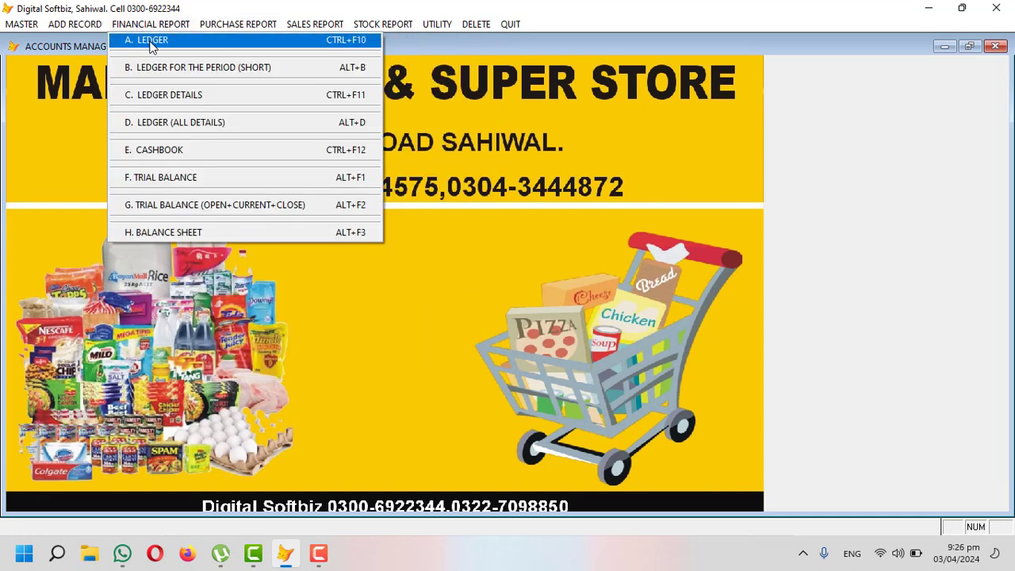
{"action": "left_click", "coordinate": [168, 95]}
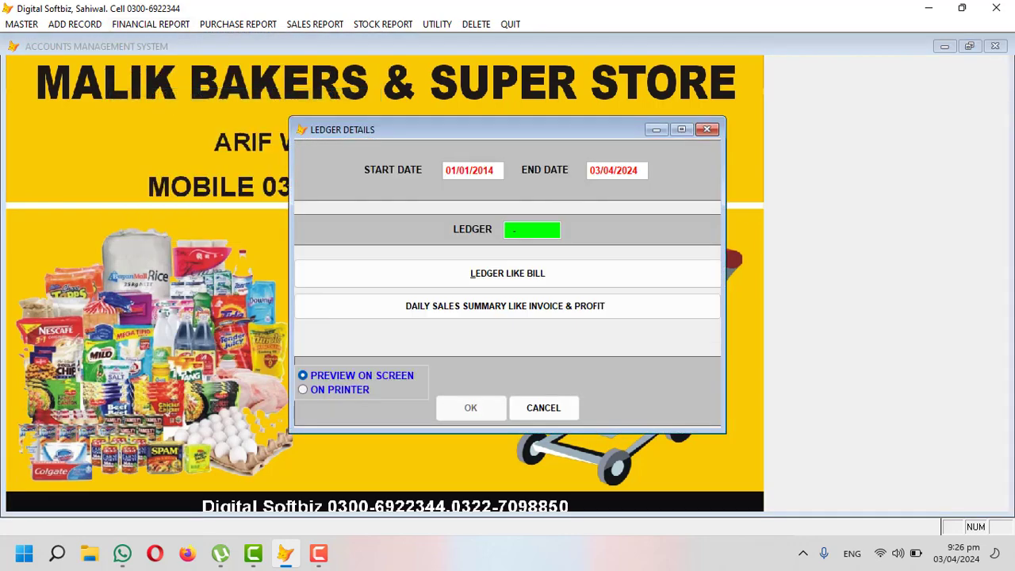
{"action": "key", "text": "Return"}
{"action": "type", "text": "USM"}
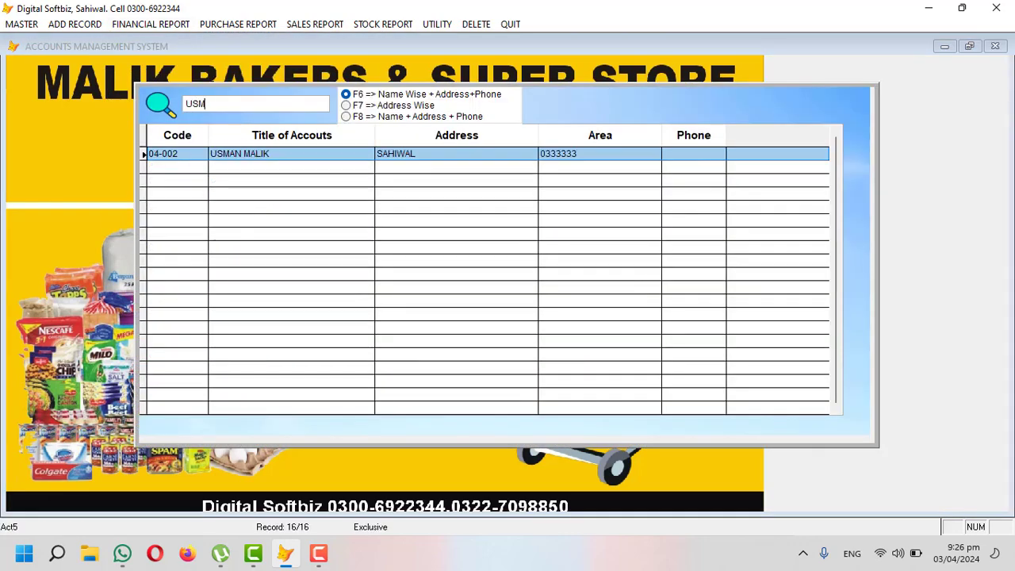
{"action": "key", "text": "Return"}
{"action": "key", "text": "Return"}
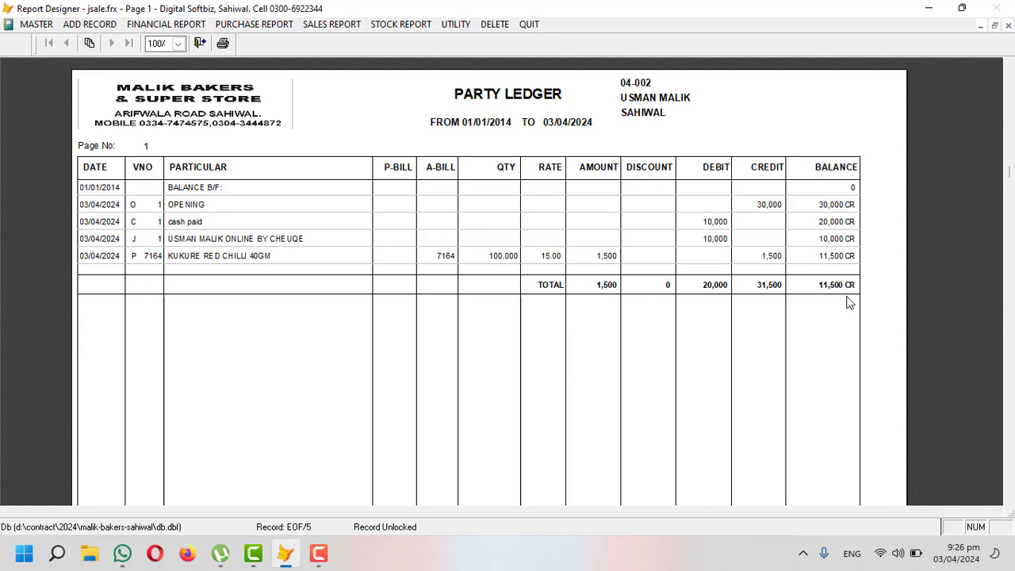
{"action": "key", "text": "Escape"}
{"action": "key", "text": "Escape"}
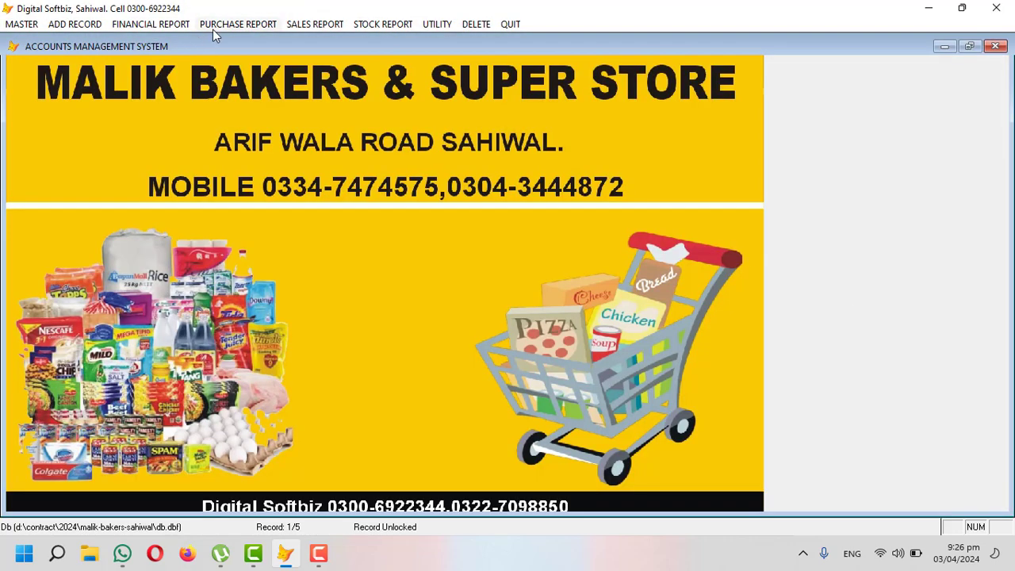
{"action": "left_click", "coordinate": [212, 30]}
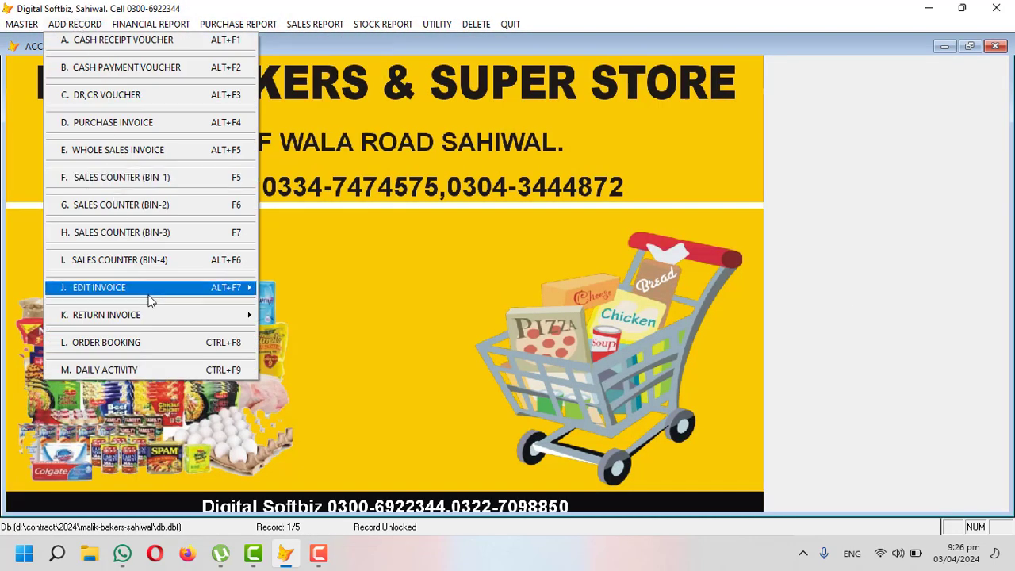
{"action": "mouse_move", "coordinate": [150, 294]}
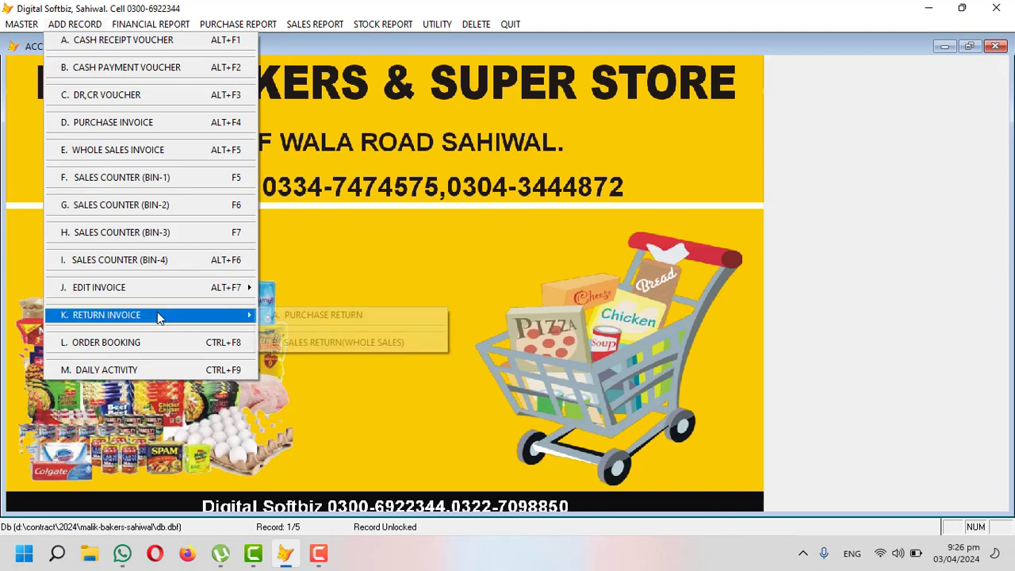
{"action": "left_click", "coordinate": [181, 181]}
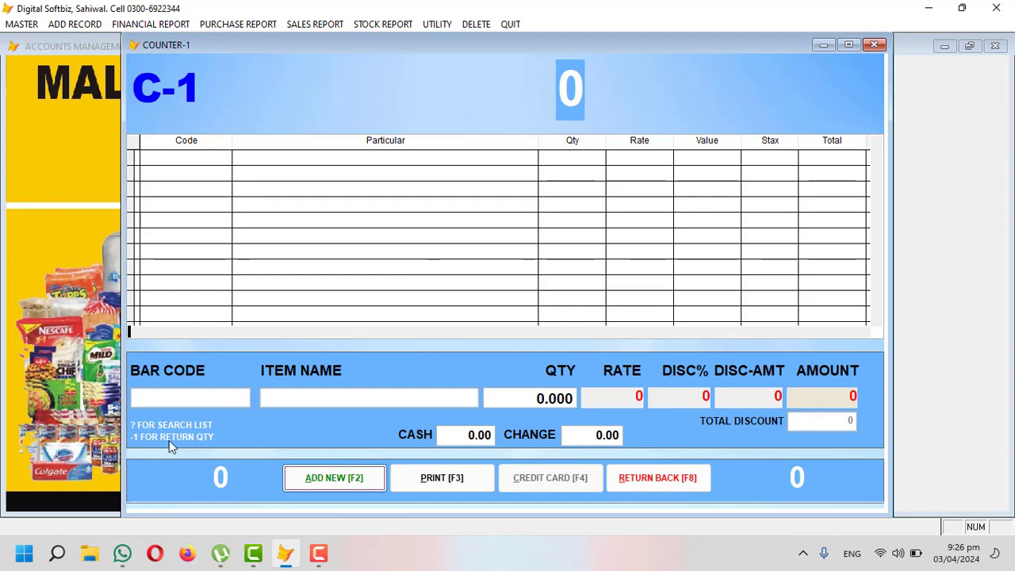
{"action": "left_click", "coordinate": [639, 484]}
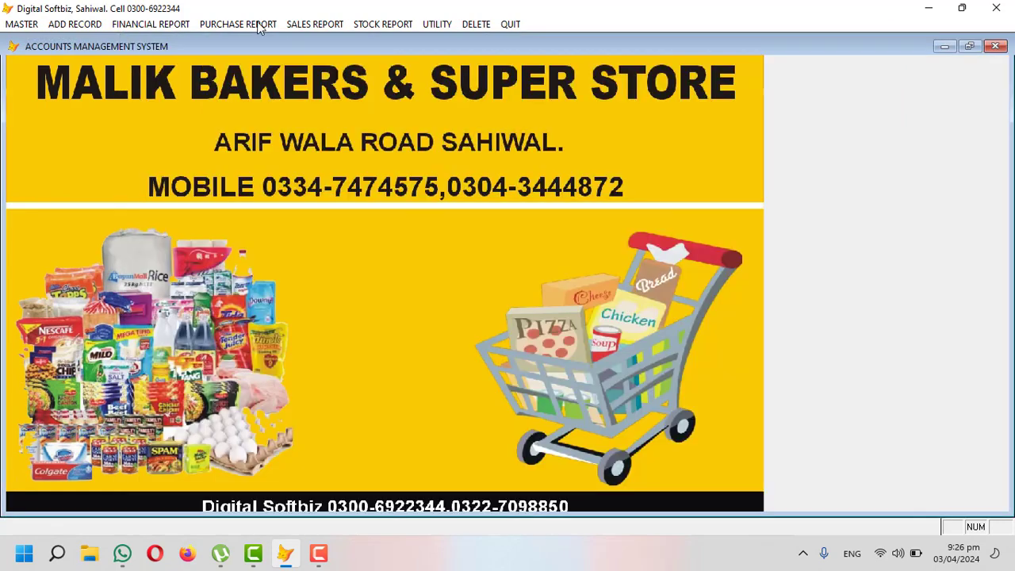
{"action": "left_click", "coordinate": [87, 27]}
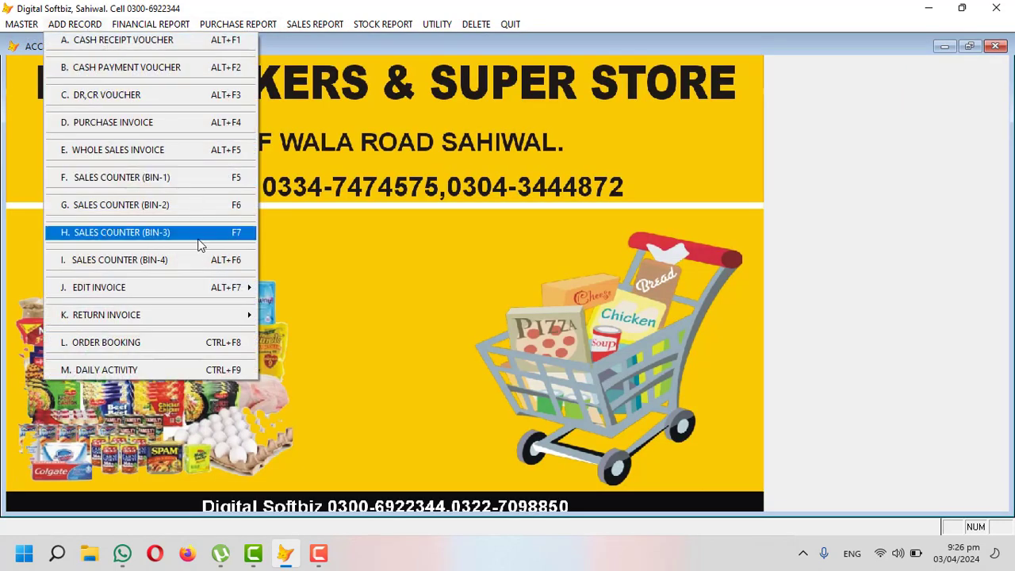
{"action": "mouse_move", "coordinate": [216, 320]}
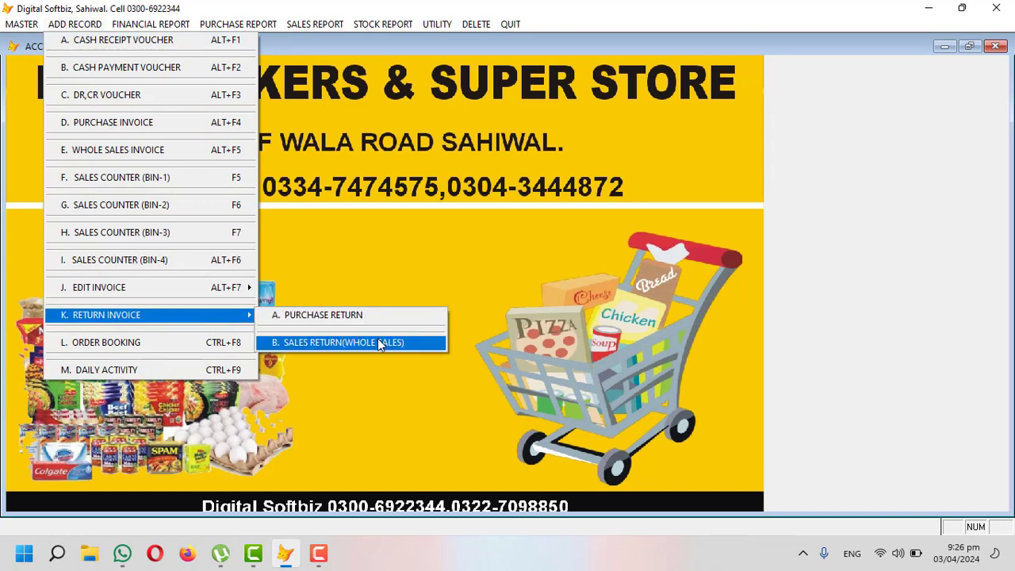
{"action": "left_click", "coordinate": [214, 370]}
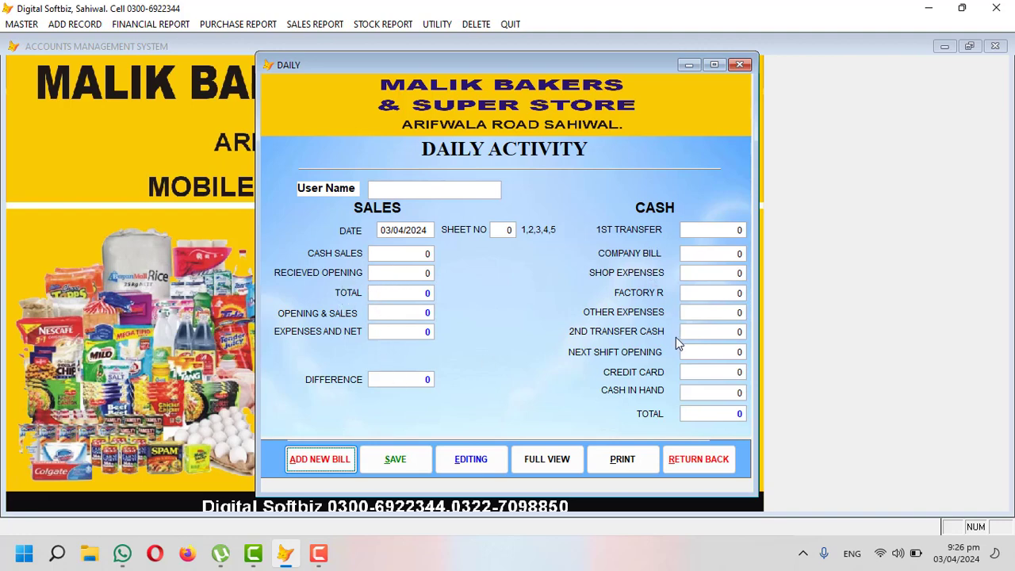
{"action": "left_click", "coordinate": [675, 463]}
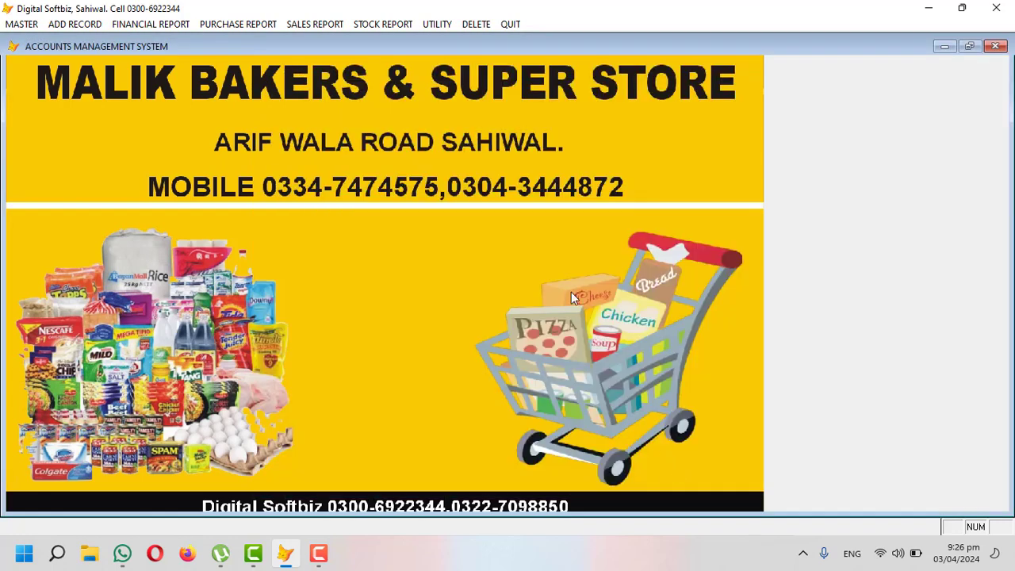
Step: Review the trial balance on screen (3,470,100 debit, 3,470,099 credit), close it, and open Balance Sheet settings
{"action": "left_click", "coordinate": [74, 24]}
{"action": "mouse_move", "coordinate": [147, 28]}
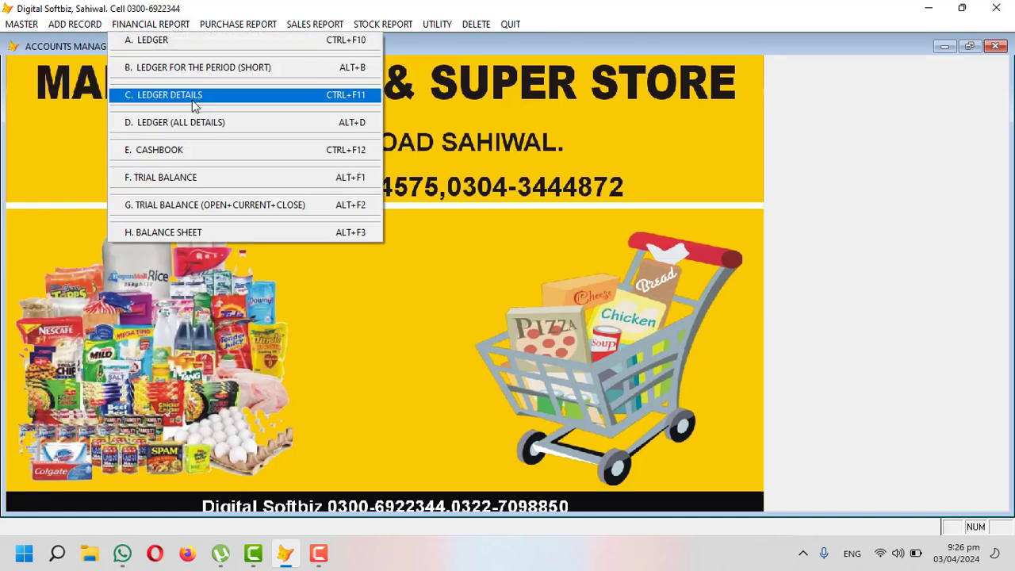
{"action": "left_click", "coordinate": [184, 176]}
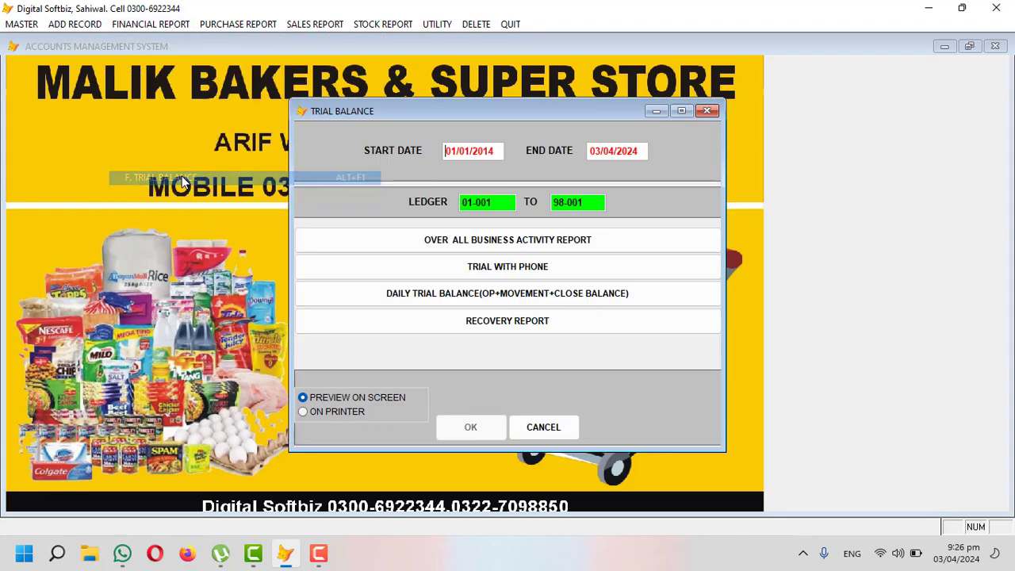
{"action": "left_click", "coordinate": [470, 426]}
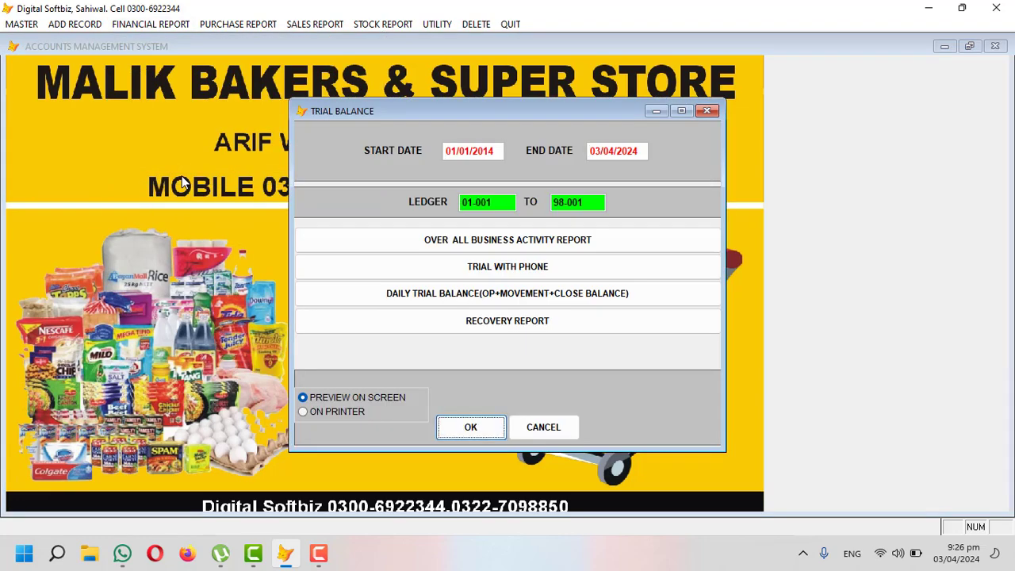
{"action": "scroll", "coordinate": [470, 242], "scroll_direction": "down", "scroll_amount": 6}
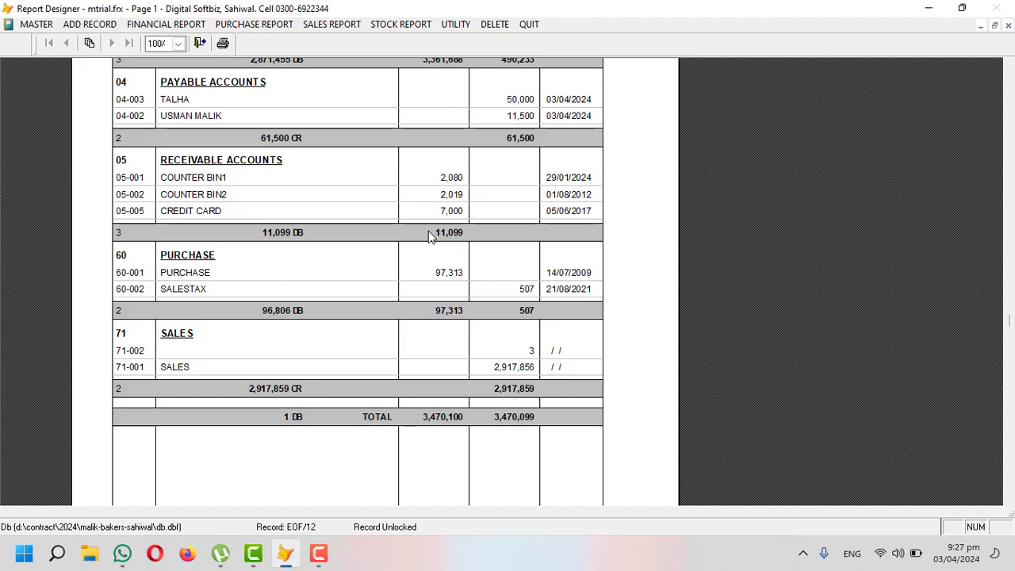
{"action": "key", "text": "Escape"}
{"action": "key", "text": "Escape"}
{"action": "left_click", "coordinate": [173, 25]}
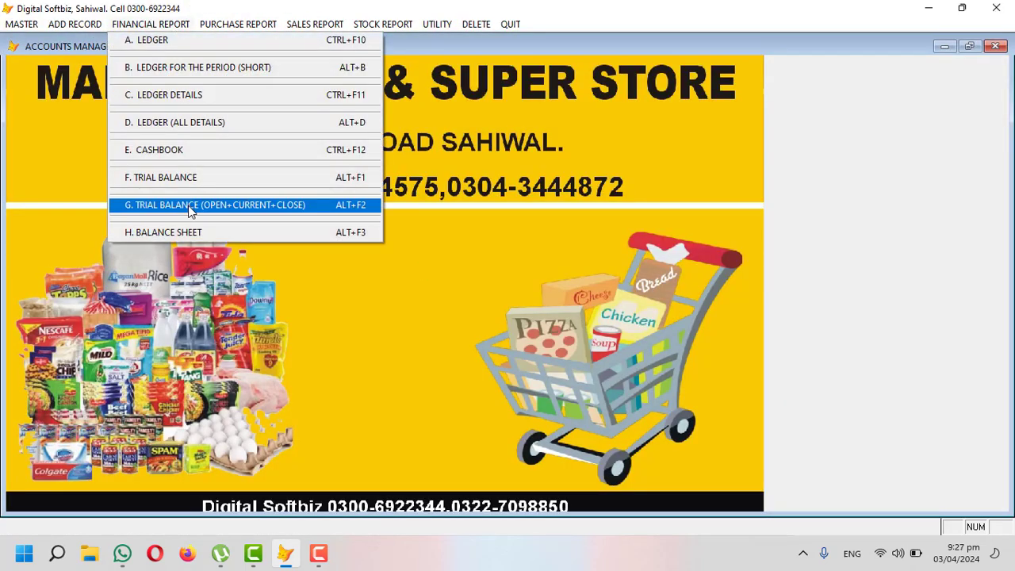
{"action": "left_click", "coordinate": [190, 232]}
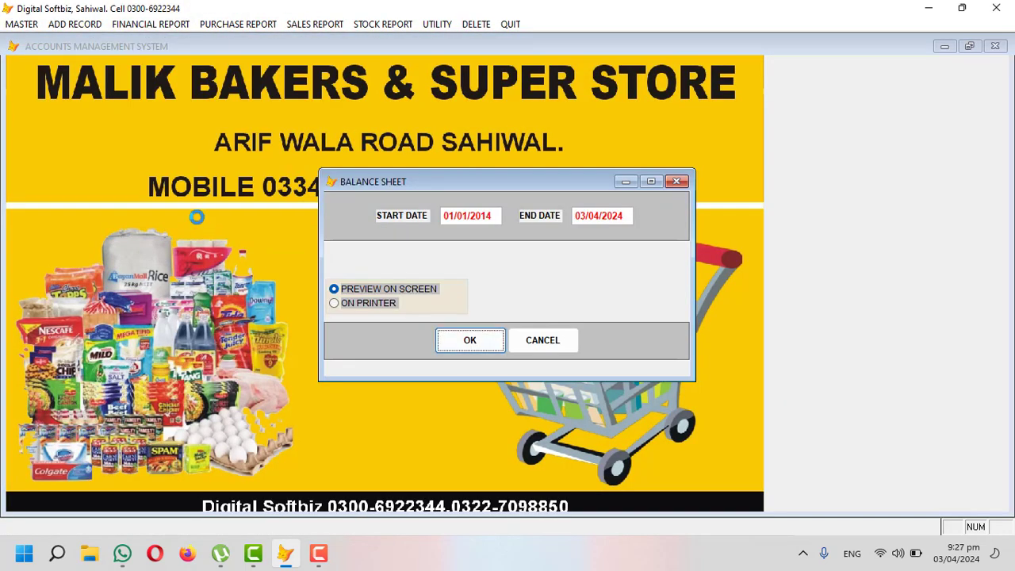
Step: Show the 01/01/2014–03/04/2024 balance sheet on screen, with business value 2,837,294, and close it
{"action": "key", "text": "Return"}
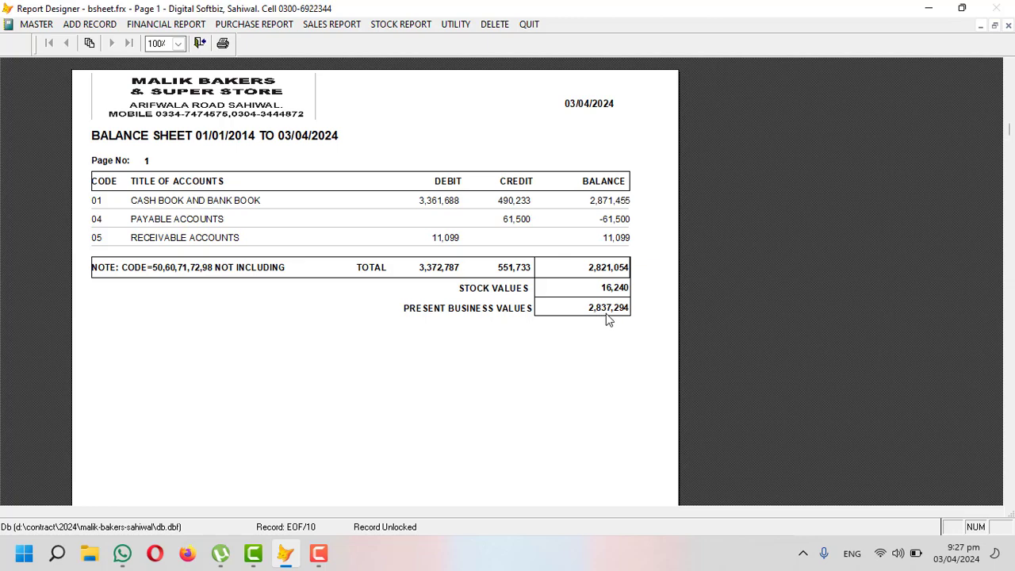
{"action": "key", "text": "Escape"}
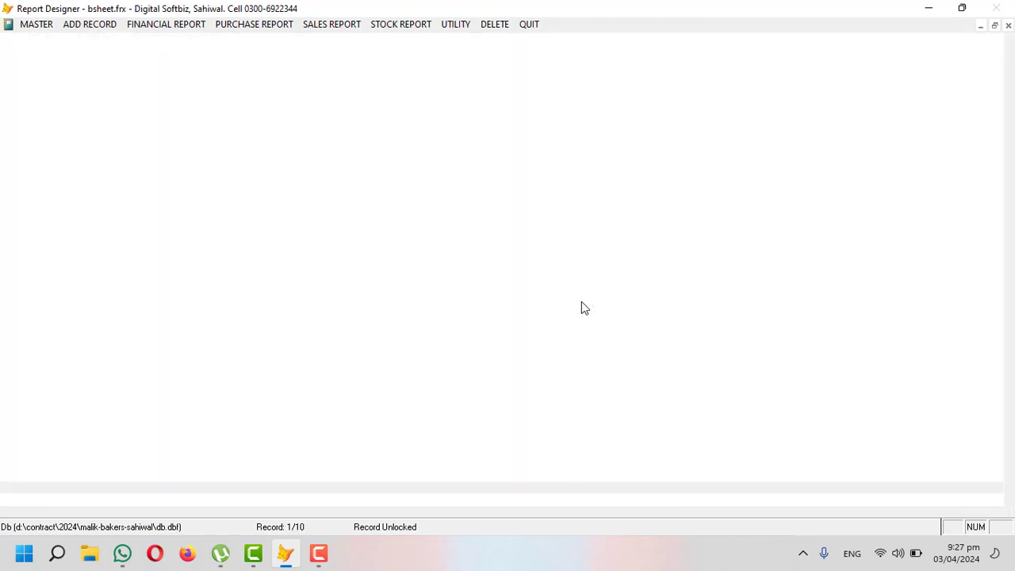
Step: Open Barcode Print and add a new sticker entry for SMALL BREAD MILKY (SB01)
{"action": "left_click", "coordinate": [238, 24]}
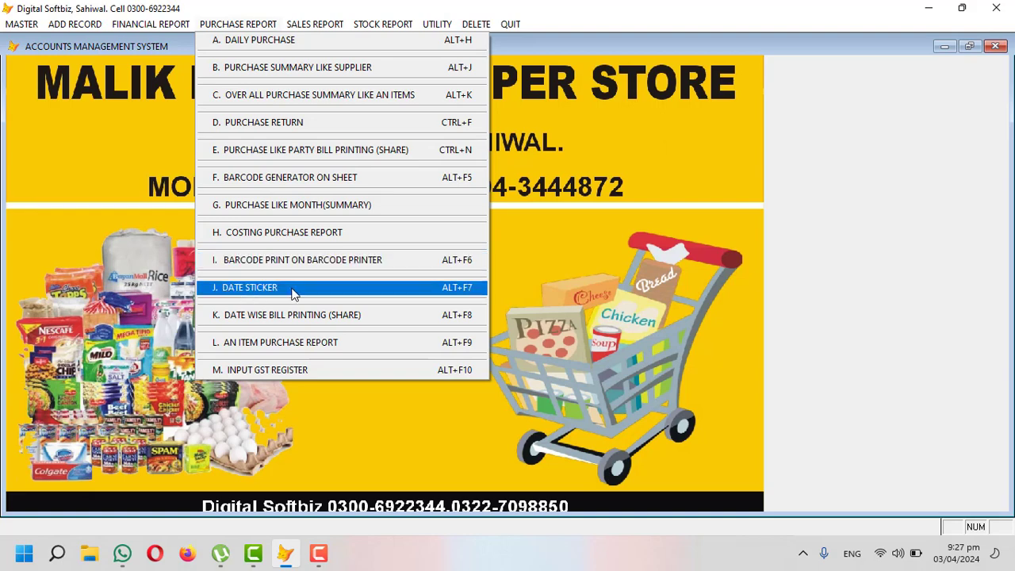
{"action": "left_click", "coordinate": [346, 262]}
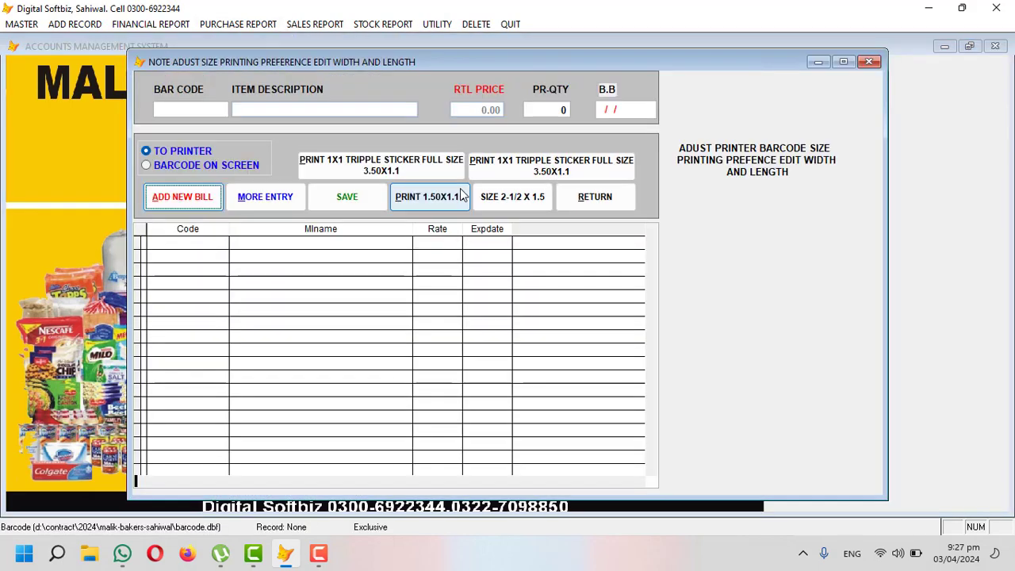
{"action": "key", "text": "Return"}
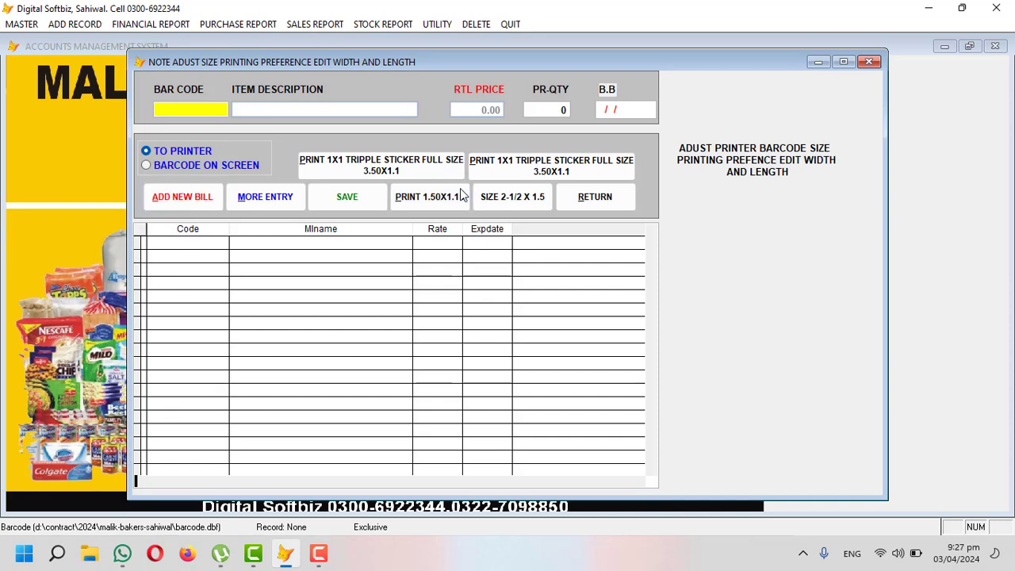
{"action": "key", "text": "Return"}
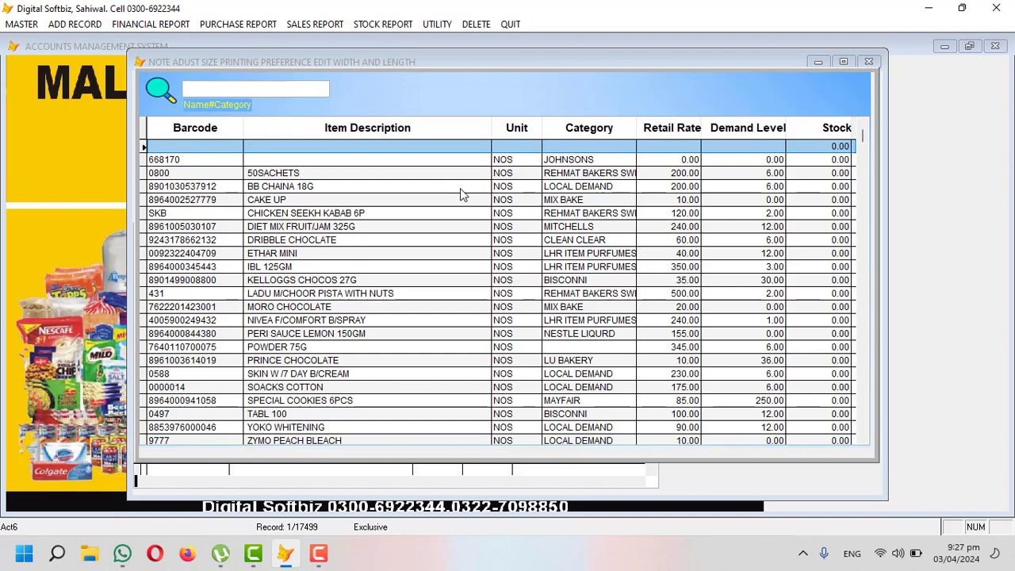
{"action": "type", "text": "SMALL"}
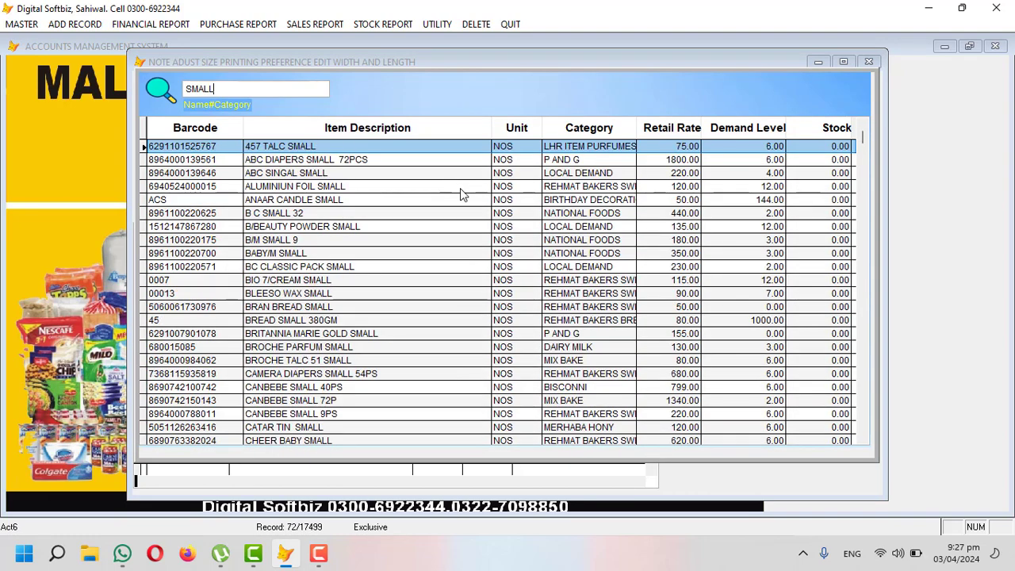
{"action": "type", "text": " BREA"}
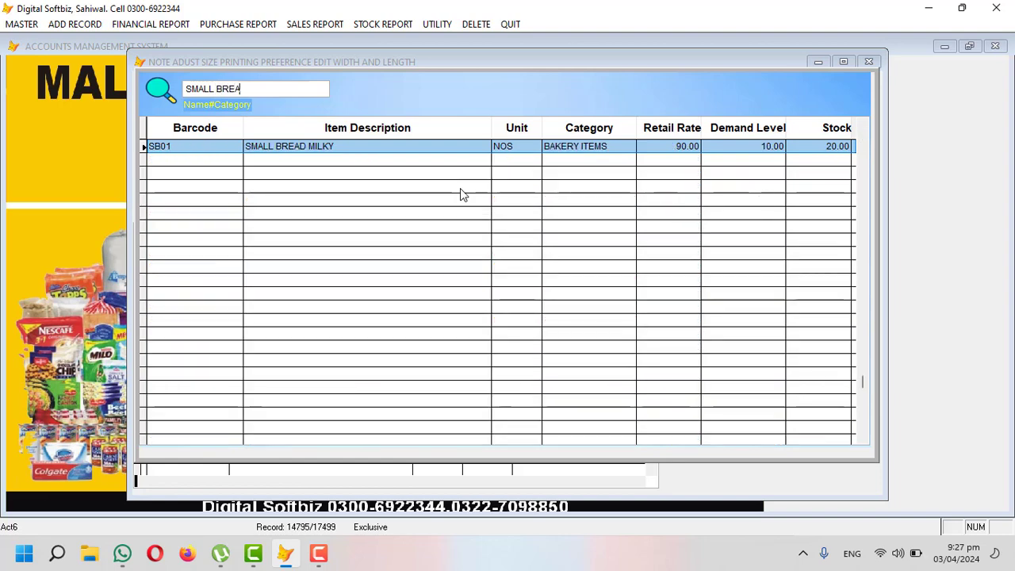
{"action": "key", "text": "Return"}
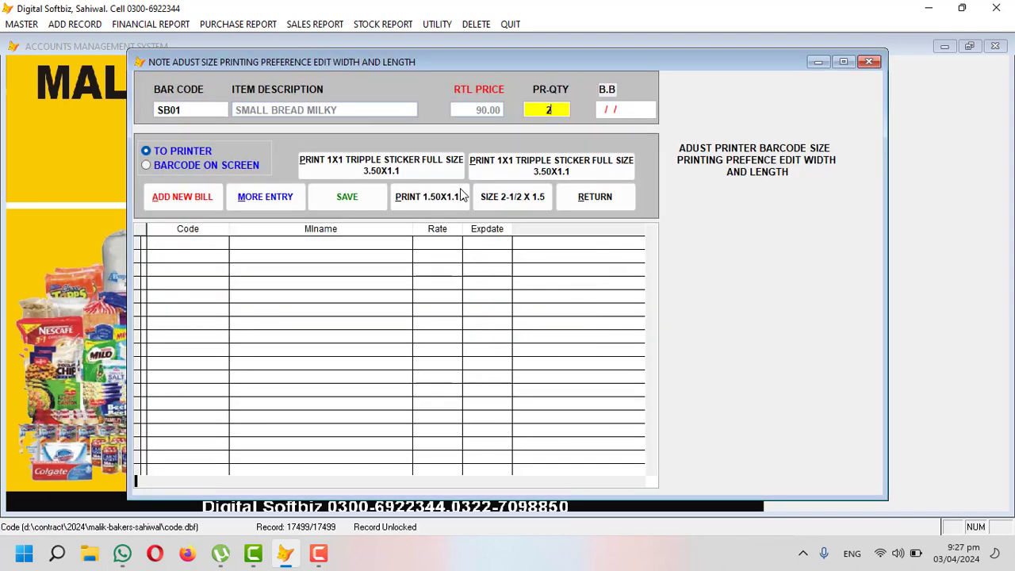
Step: Enter quantity 2 with best-before 07/04/2024, save, and choose Barcode on Screen
{"action": "key", "text": "Return"}
{"action": "type", "text": "7/04/2024"}
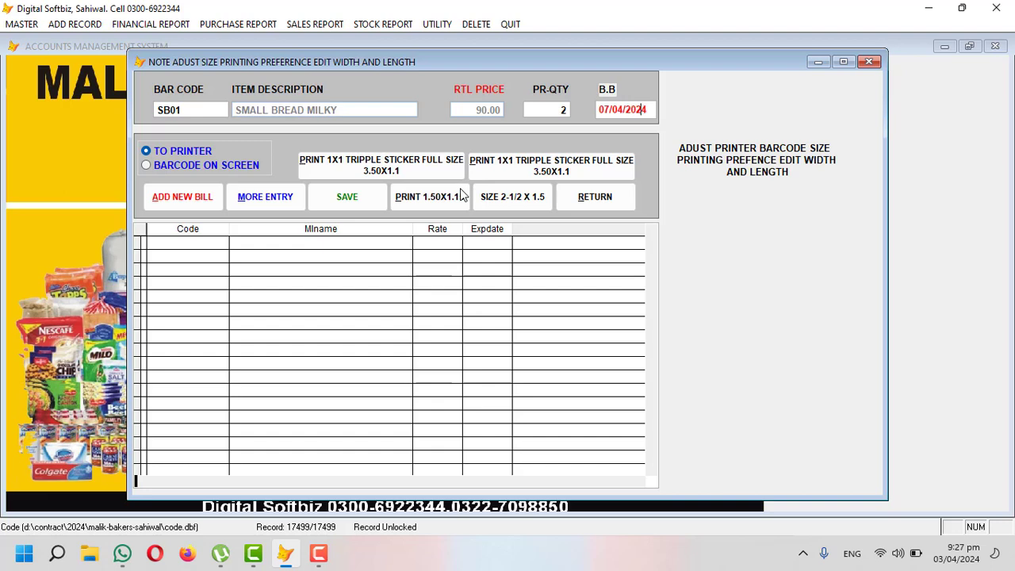
{"action": "key", "text": "Return"}
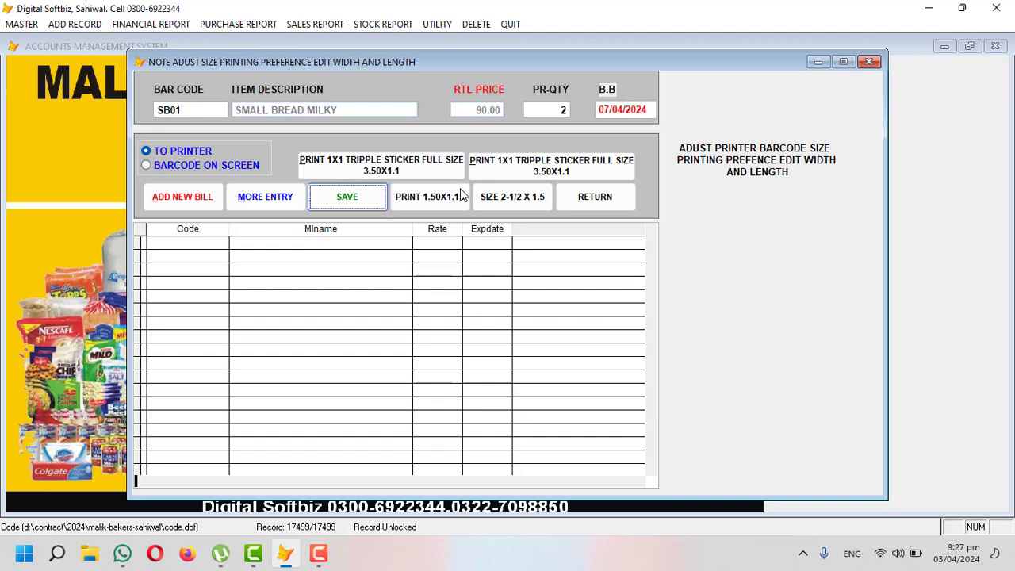
{"action": "key", "text": "Return"}
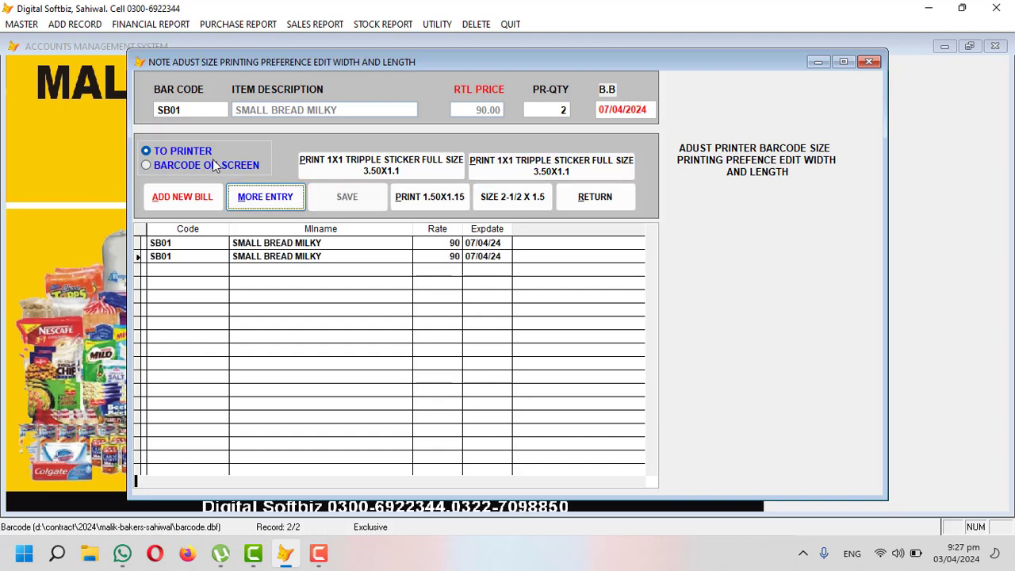
{"action": "left_click", "coordinate": [214, 163]}
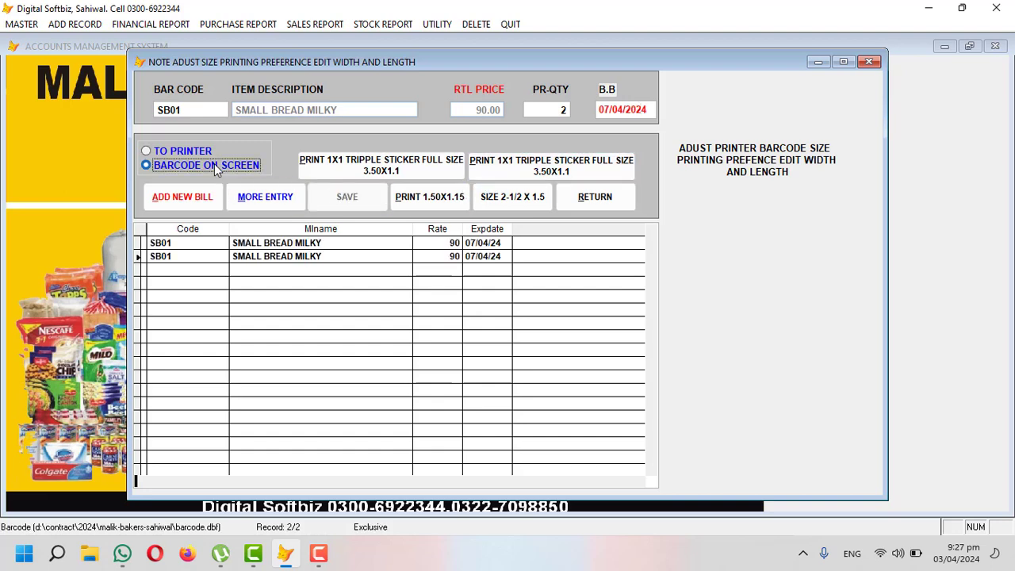
Step: Preview SMALL BREAD MILKY stickers in 1x1 triple, 1.50x1.15 and 2-1/2x1.5 sizes, then return to the main screen
{"action": "left_click", "coordinate": [422, 167]}
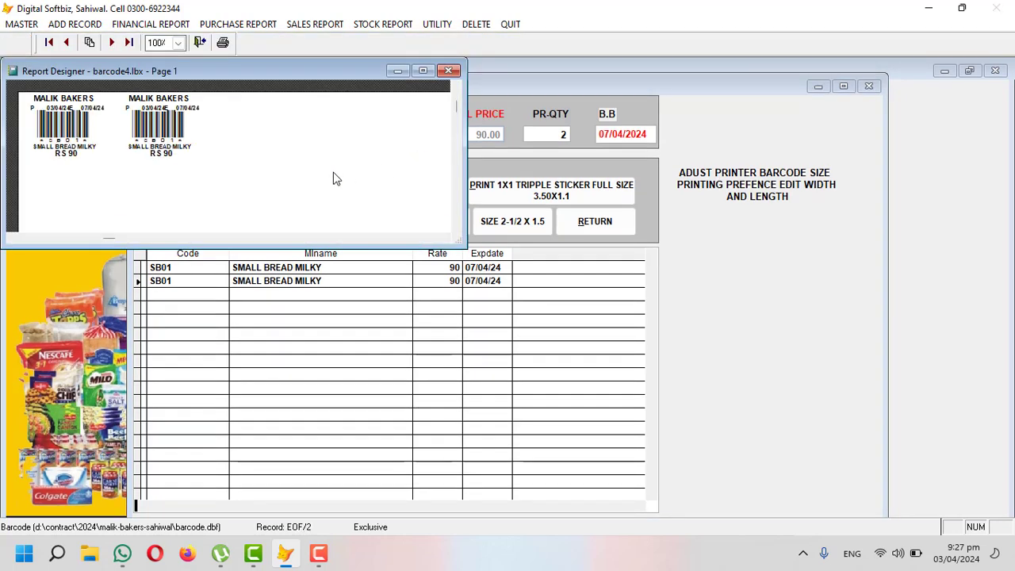
{"action": "key", "text": "Escape"}
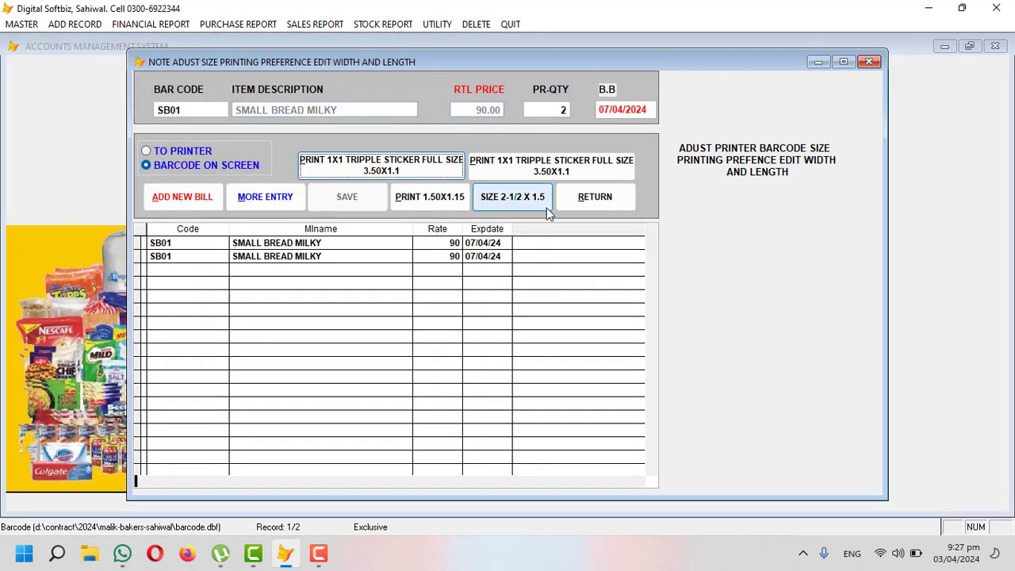
{"action": "left_click", "coordinate": [501, 167]}
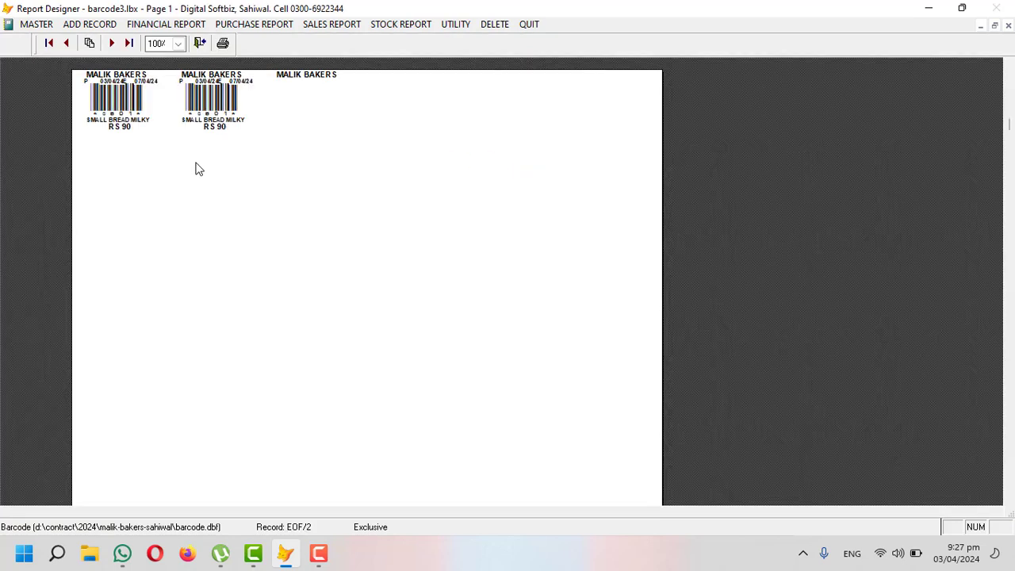
{"action": "key", "text": "Escape"}
{"action": "left_click", "coordinate": [458, 199]}
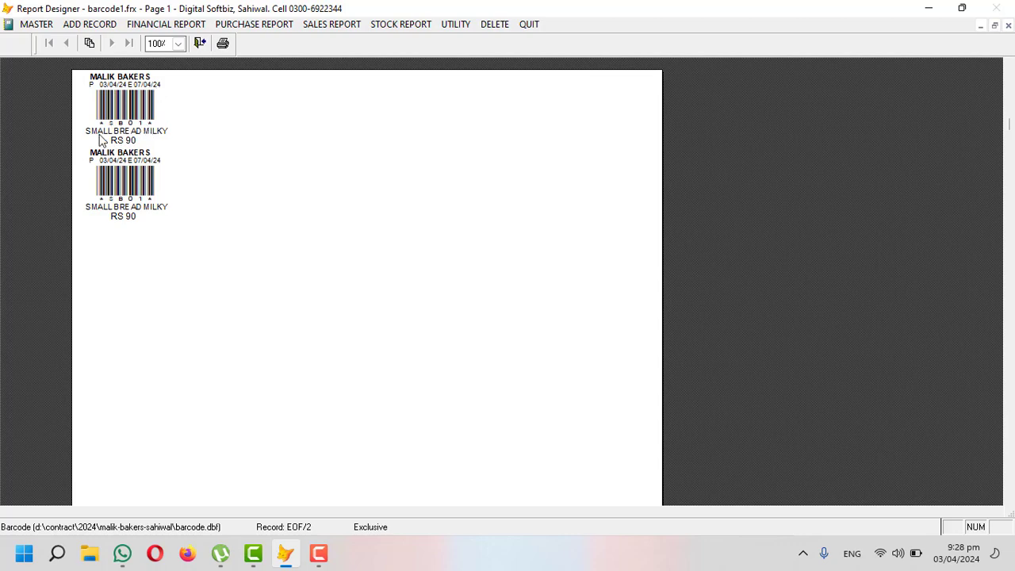
{"action": "key", "text": "Escape"}
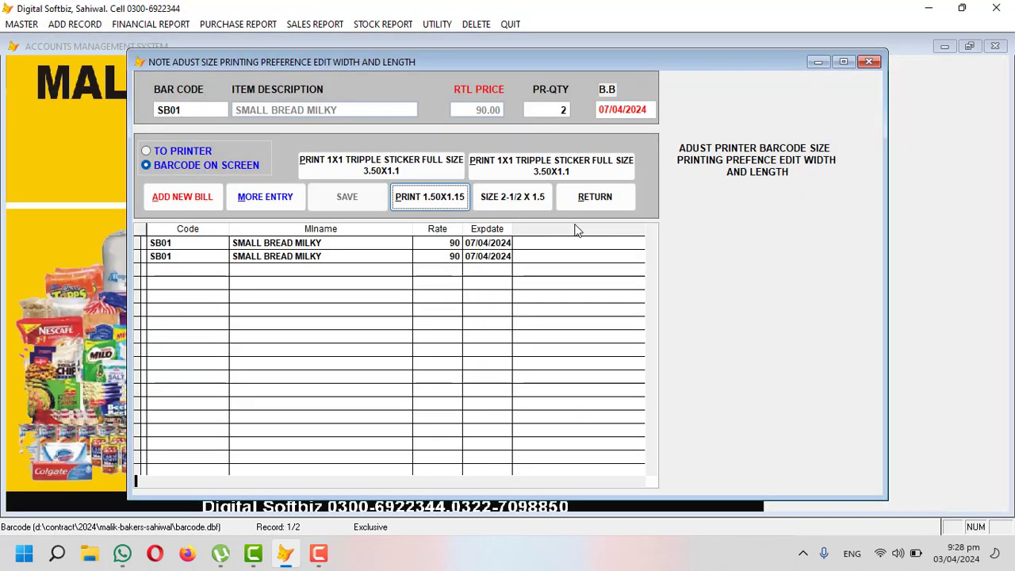
{"action": "left_click", "coordinate": [538, 205]}
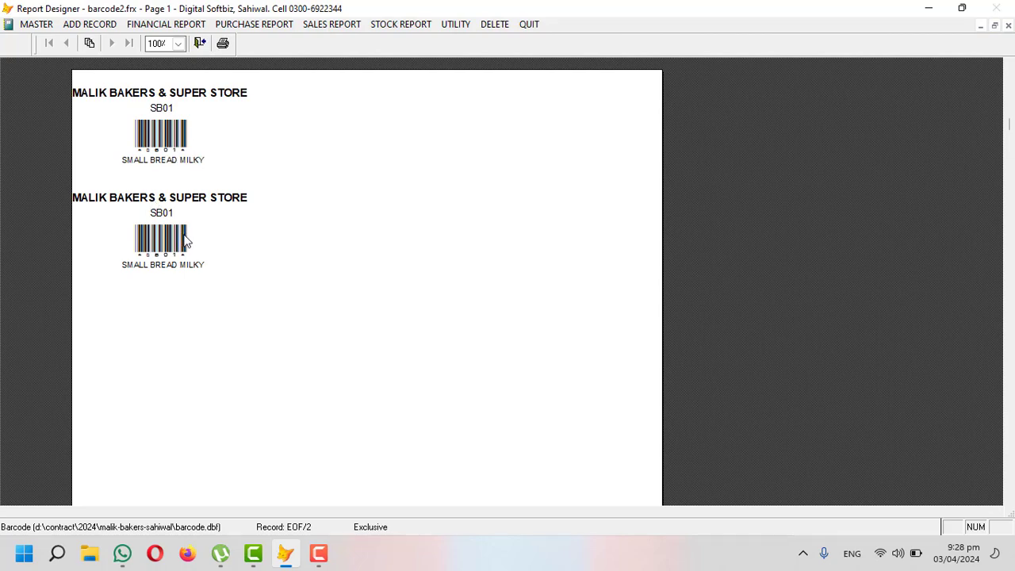
{"action": "key", "text": "Escape"}
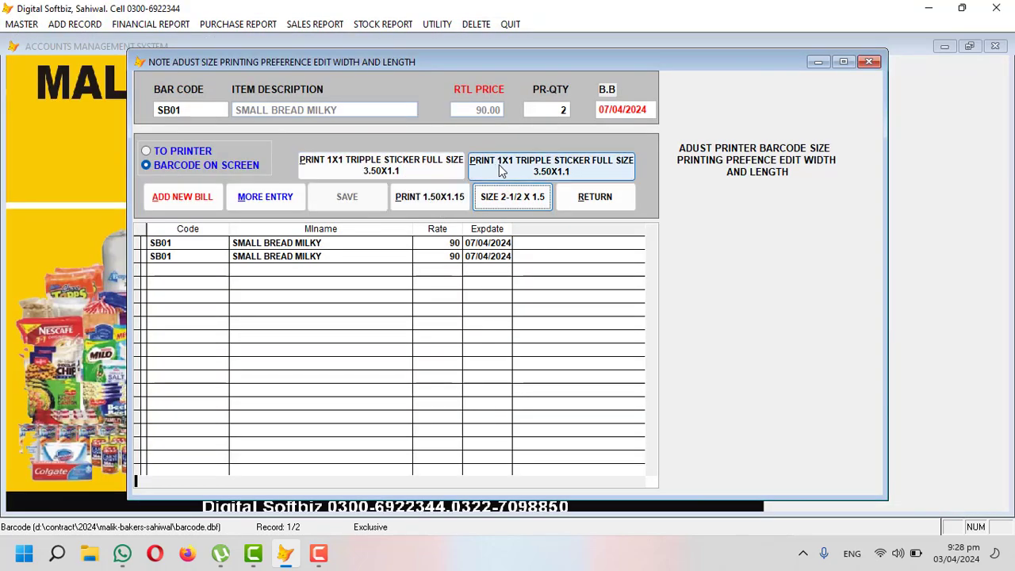
{"action": "left_click", "coordinate": [576, 196]}
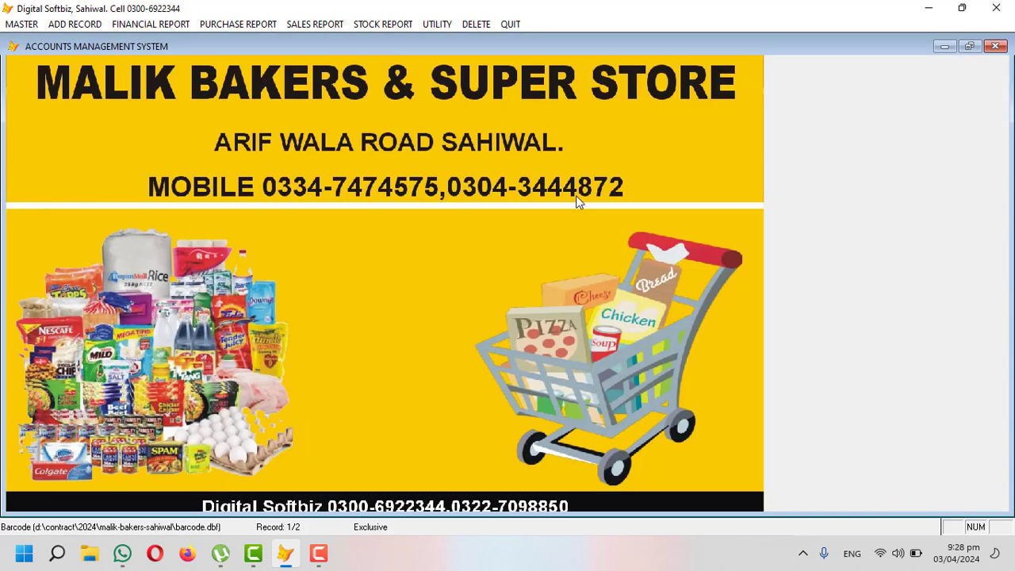
Step: Fill the Date Sticker form with item SB01, quantity 10 and expiry 07/04/2024
{"action": "left_click", "coordinate": [302, 29]}
{"action": "mouse_move", "coordinate": [238, 24]}
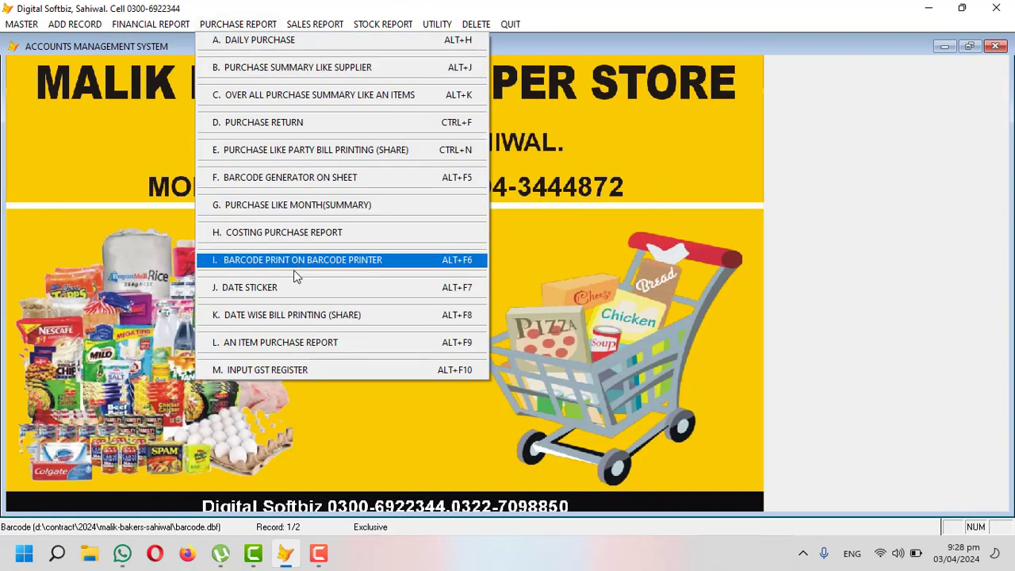
{"action": "left_click", "coordinate": [250, 290]}
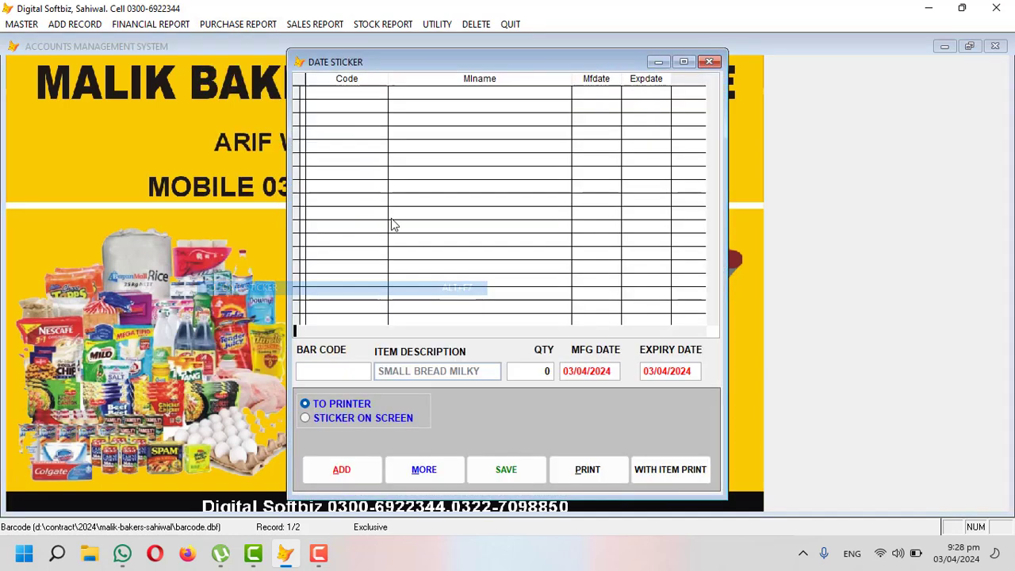
{"action": "key", "text": "Return"}
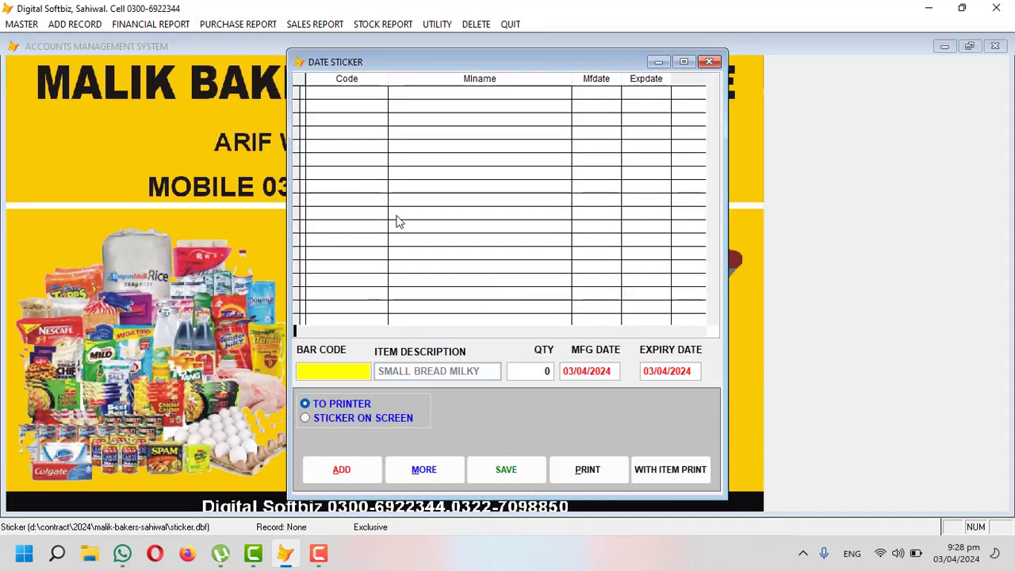
{"action": "type", "text": "sb01"}
{"action": "key", "text": "Caps_Lock"}
{"action": "key", "text": "BackSpace"}
{"action": "key", "text": "BackSpace"}
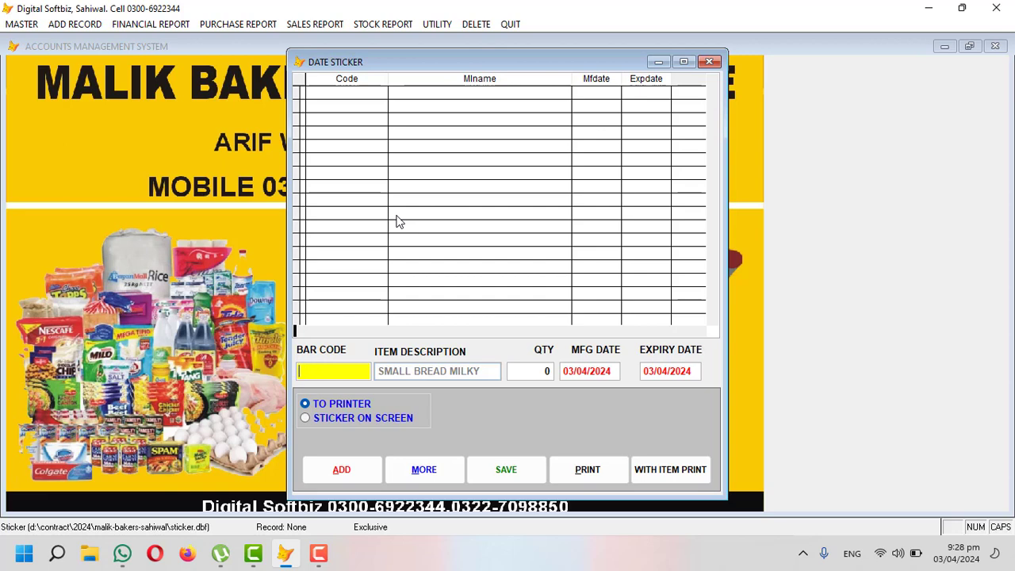
{"action": "key", "text": "Return"}
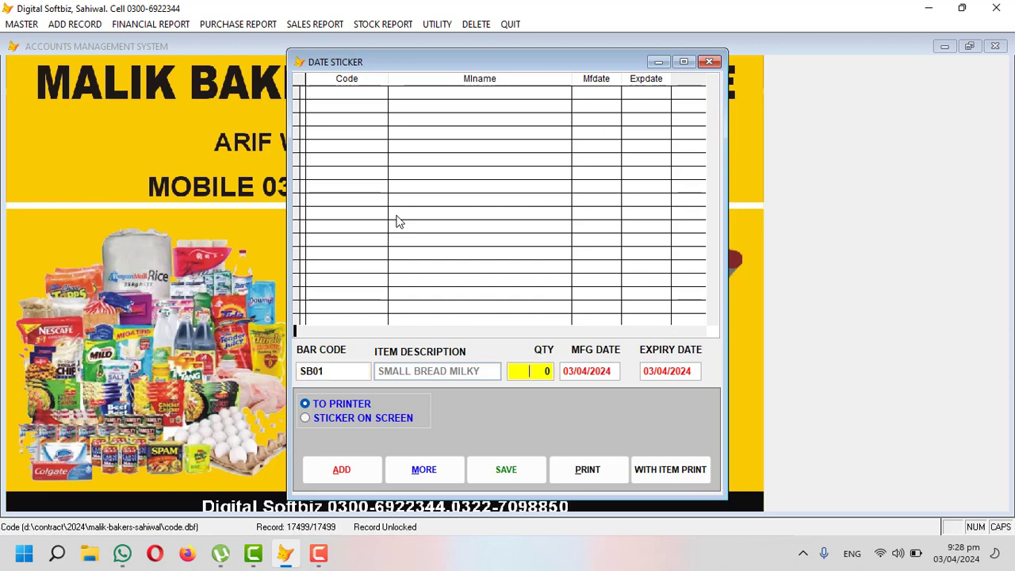
{"action": "key", "text": "Return"}
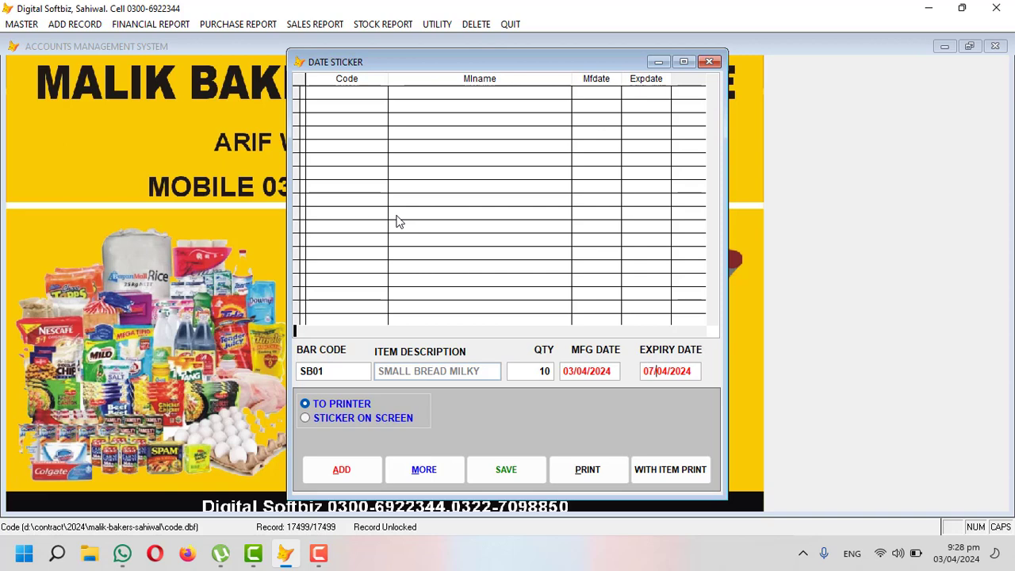
{"action": "key", "text": "Return"}
{"action": "key", "text": "Return"}
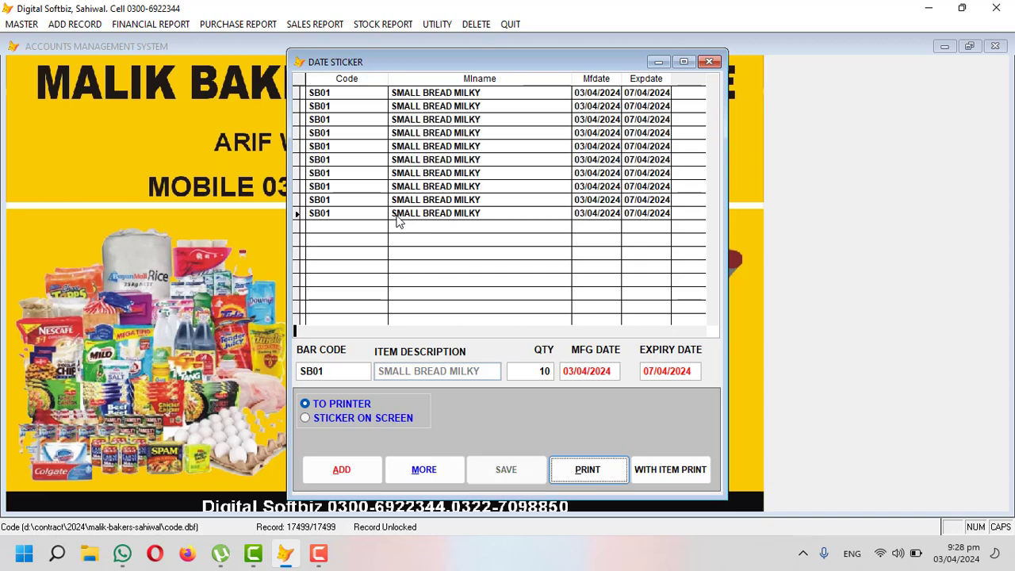
Step: Save the ten date stickers, attempt the on-screen print, dismiss its error and close the window
{"action": "left_click", "coordinate": [422, 418]}
{"action": "left_click", "coordinate": [607, 468]}
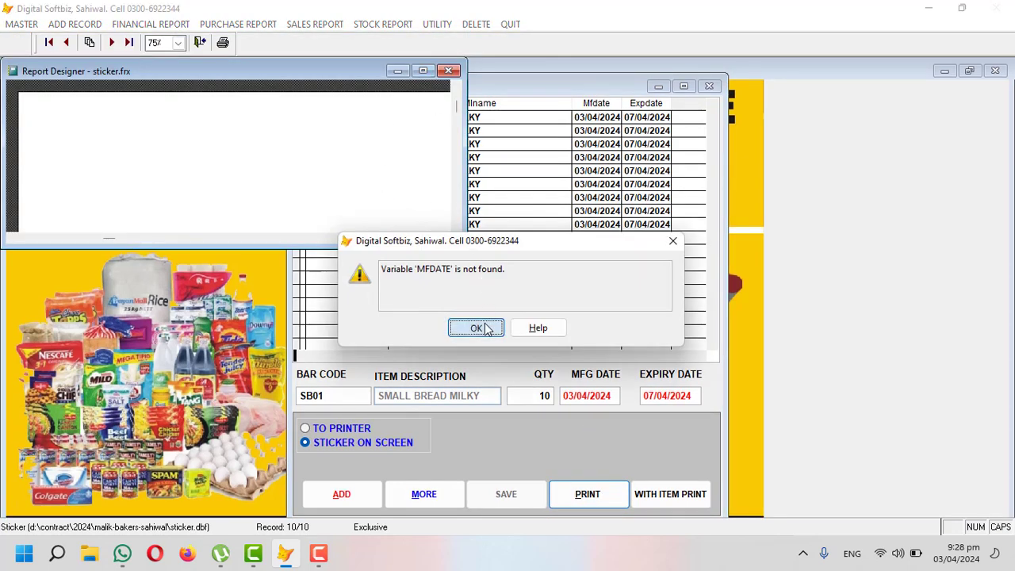
{"action": "left_click", "coordinate": [476, 328]}
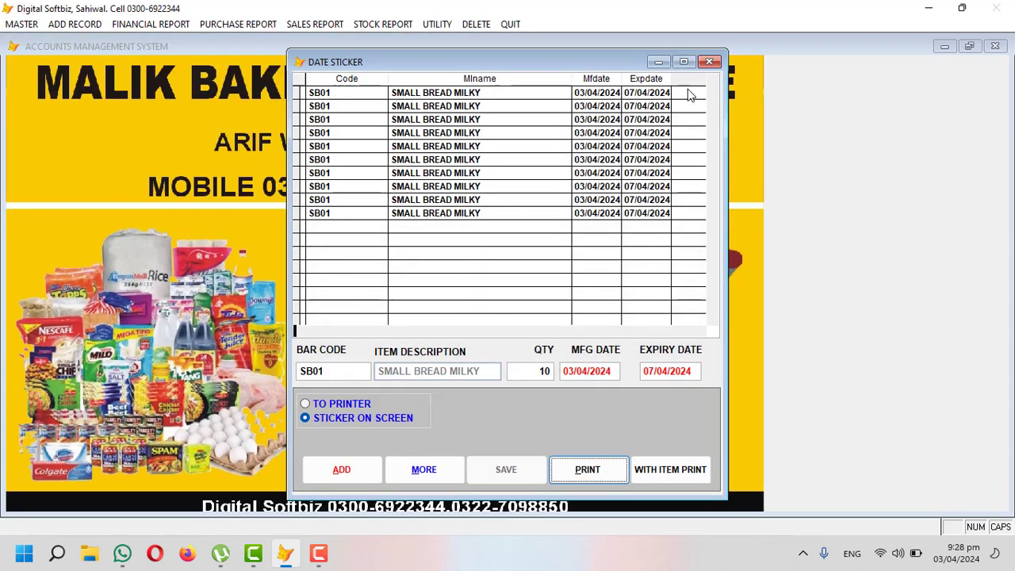
{"action": "left_click", "coordinate": [709, 61]}
{"action": "left_click", "coordinate": [268, 25]}
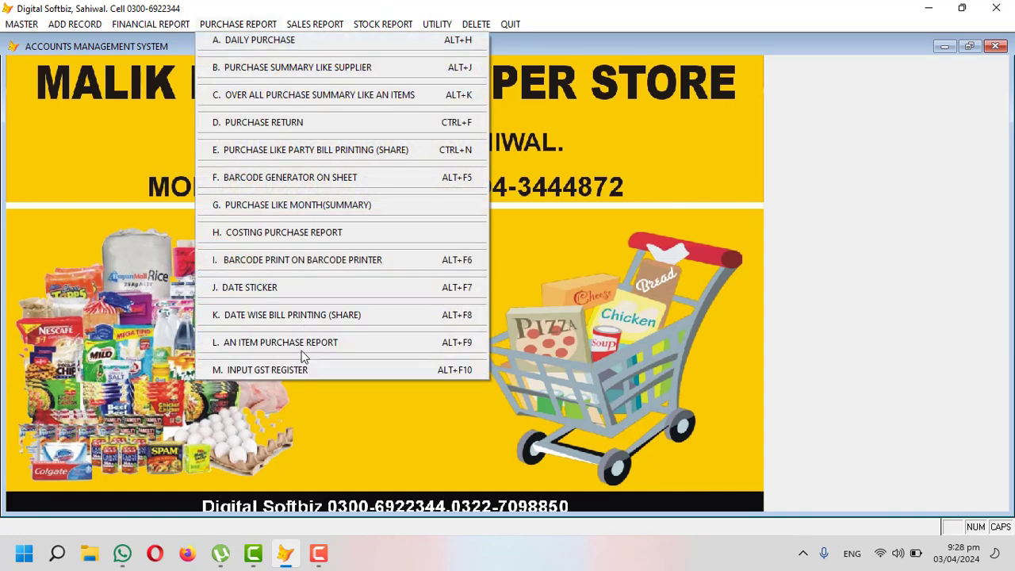
{"action": "mouse_move", "coordinate": [315, 24]}
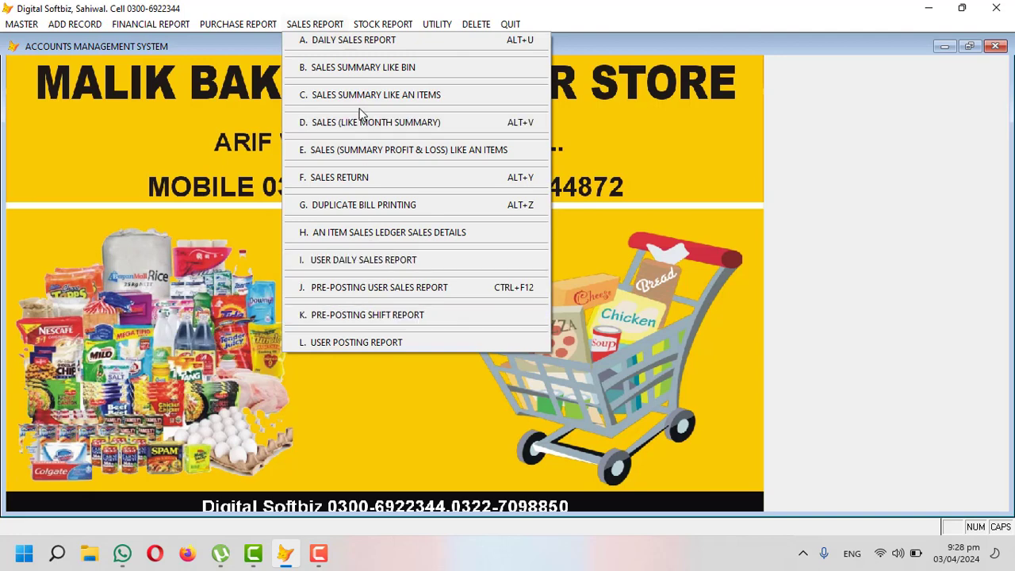
{"action": "mouse_move", "coordinate": [383, 24]}
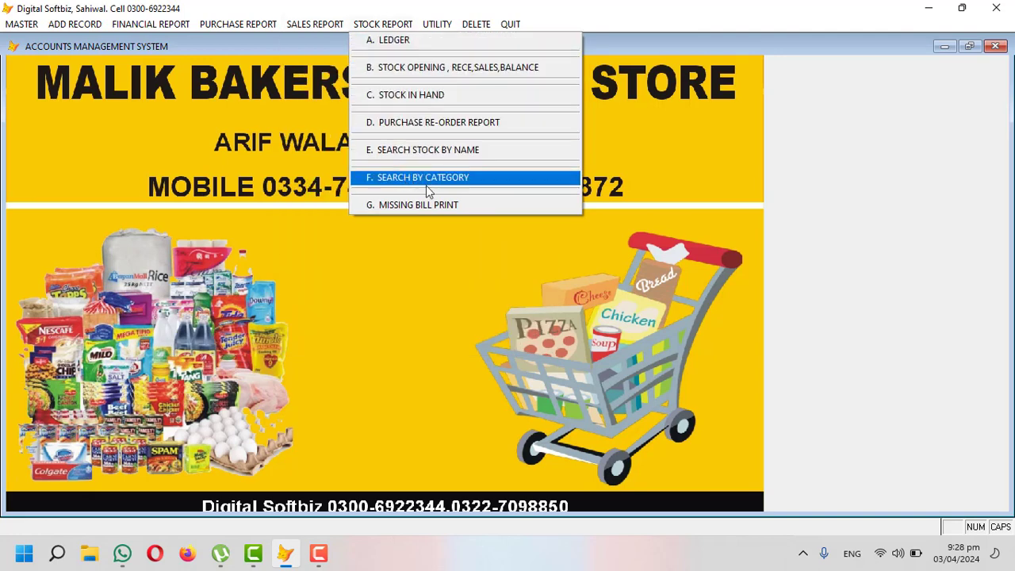
{"action": "mouse_move", "coordinate": [438, 25]}
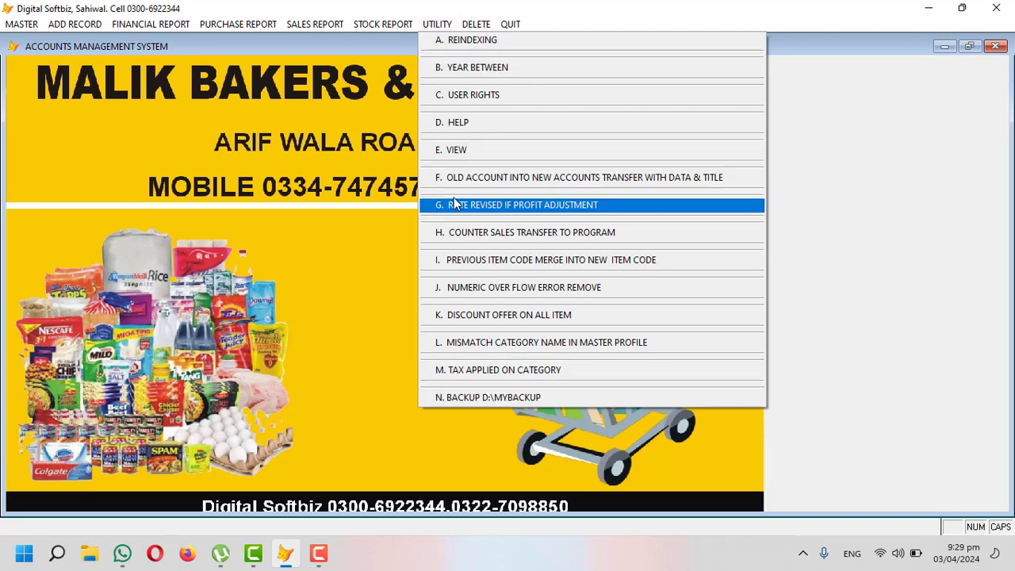
{"action": "left_click", "coordinate": [376, 127]}
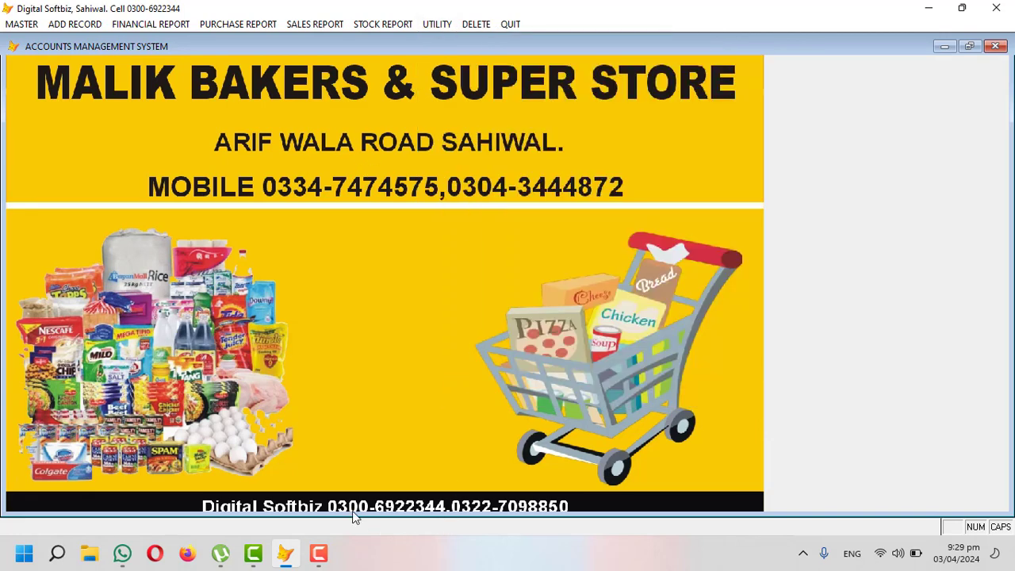